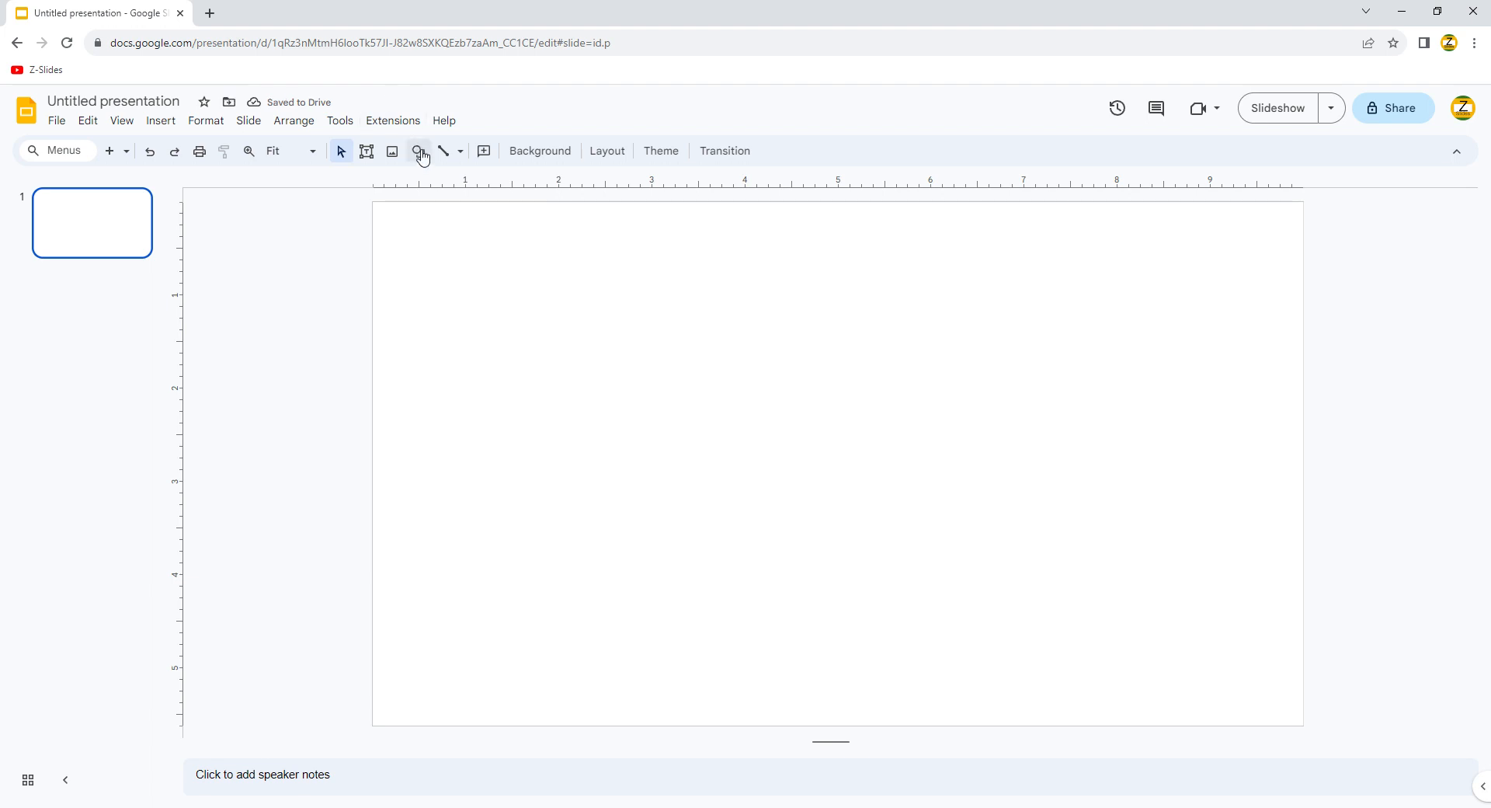
Step: Draw a small oval dot left of centre with yellow fill and a transparent border
{"action": "left_click", "coordinate": [419, 151]}
{"action": "mouse_move", "coordinate": [466, 180]}
{"action": "left_click", "coordinate": [622, 216]}
{"action": "left_click_drag", "start_coordinate": [610, 424], "coordinate": [626, 434]}
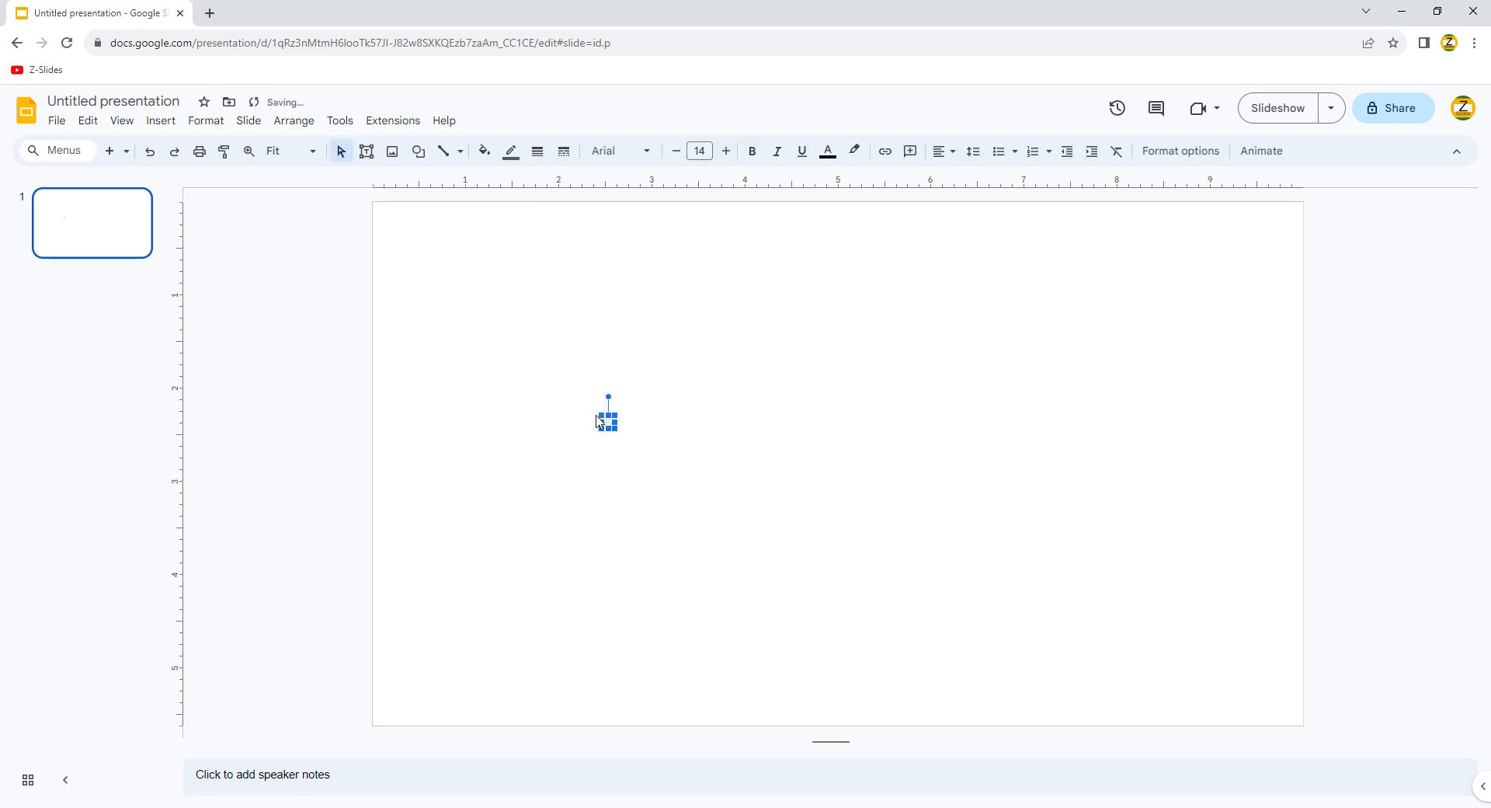
{"action": "left_click", "coordinate": [486, 152]}
{"action": "left_click", "coordinate": [547, 332]}
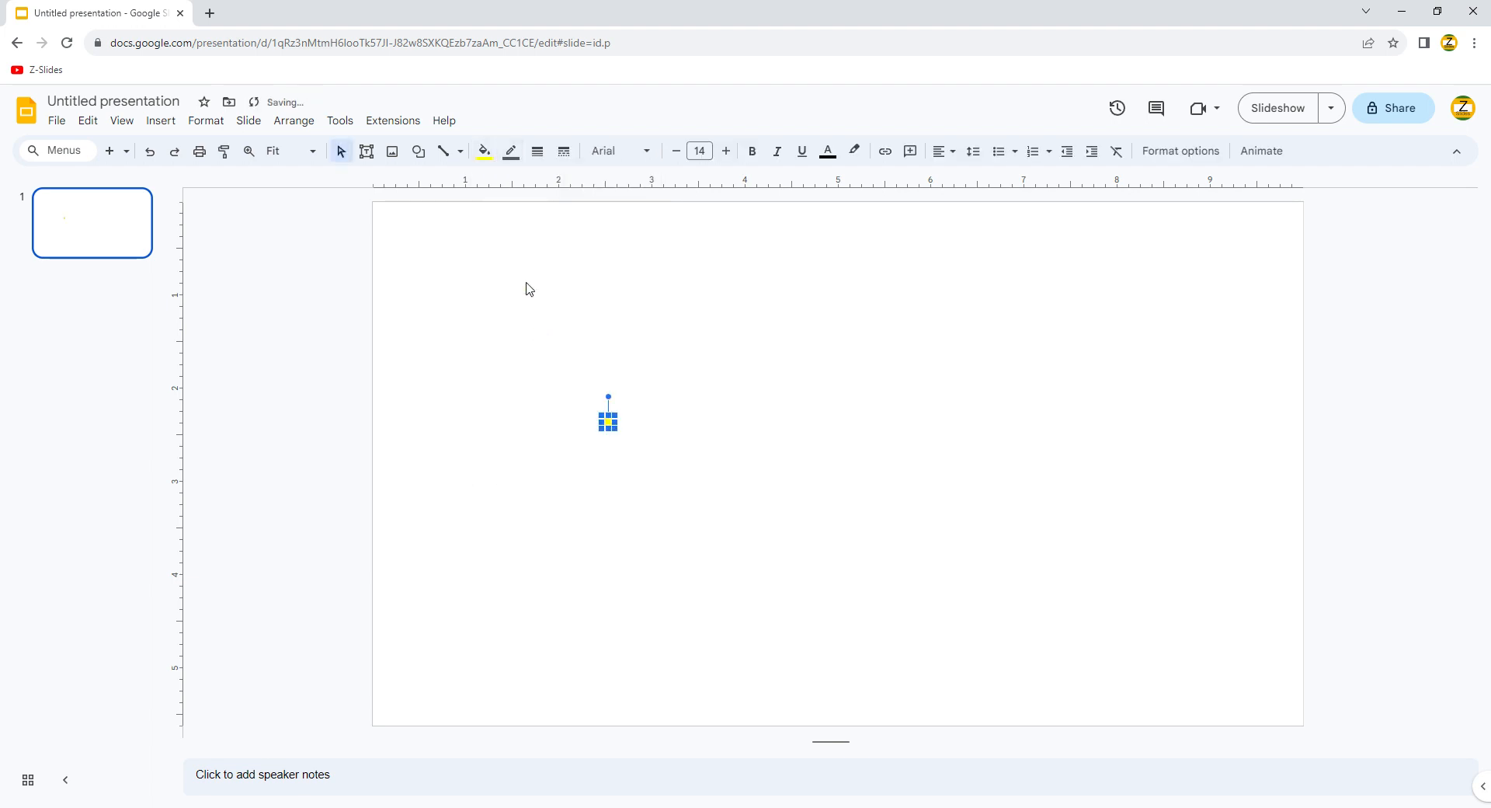
{"action": "left_click", "coordinate": [525, 164]}
{"action": "left_click", "coordinate": [552, 435]}
{"action": "left_click", "coordinate": [586, 410]}
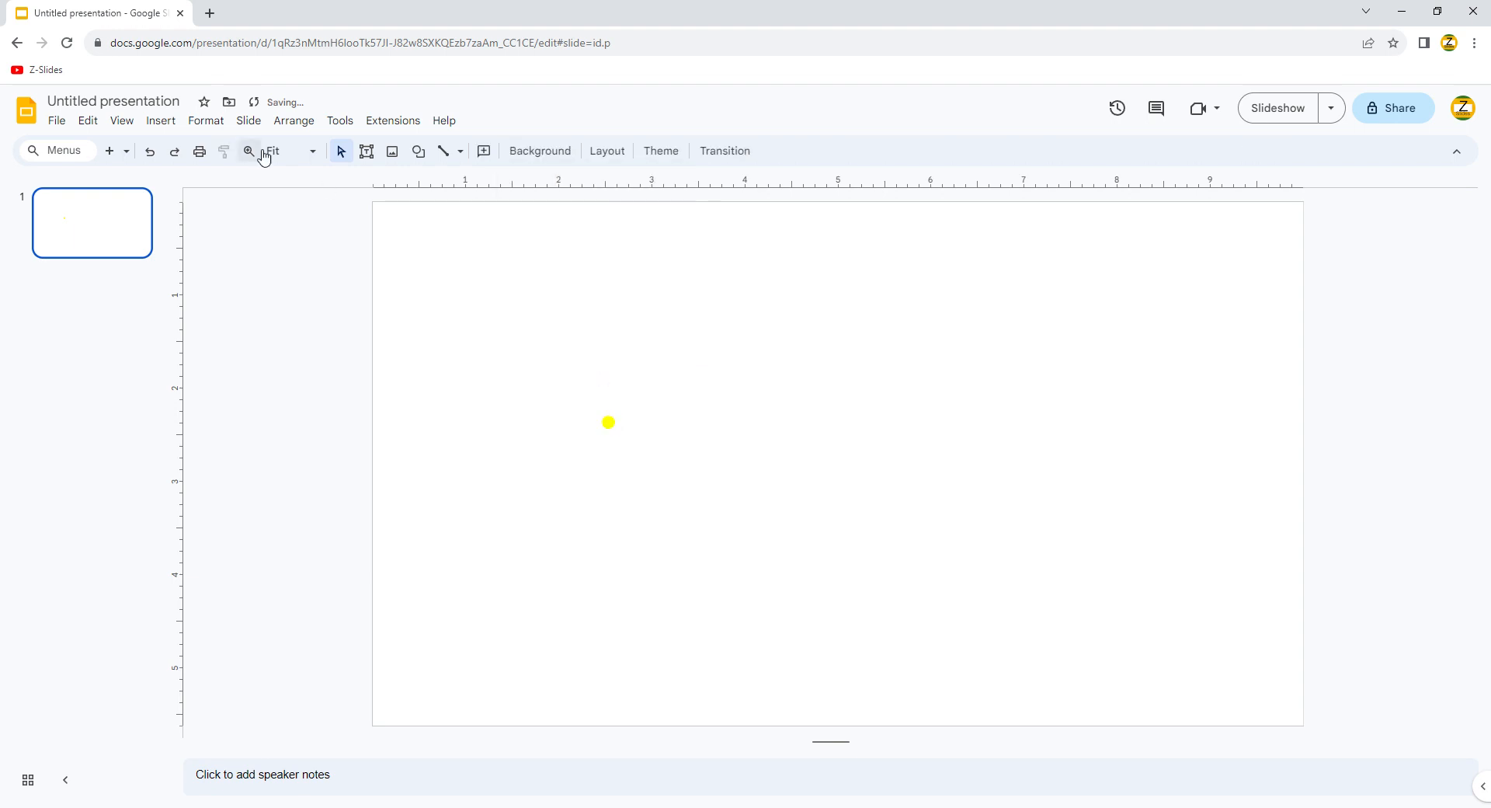
Step: Set the slide background colour to black and zoom in around the yellow dot
{"action": "left_click", "coordinate": [540, 152]}
{"action": "left_click", "coordinate": [847, 401]}
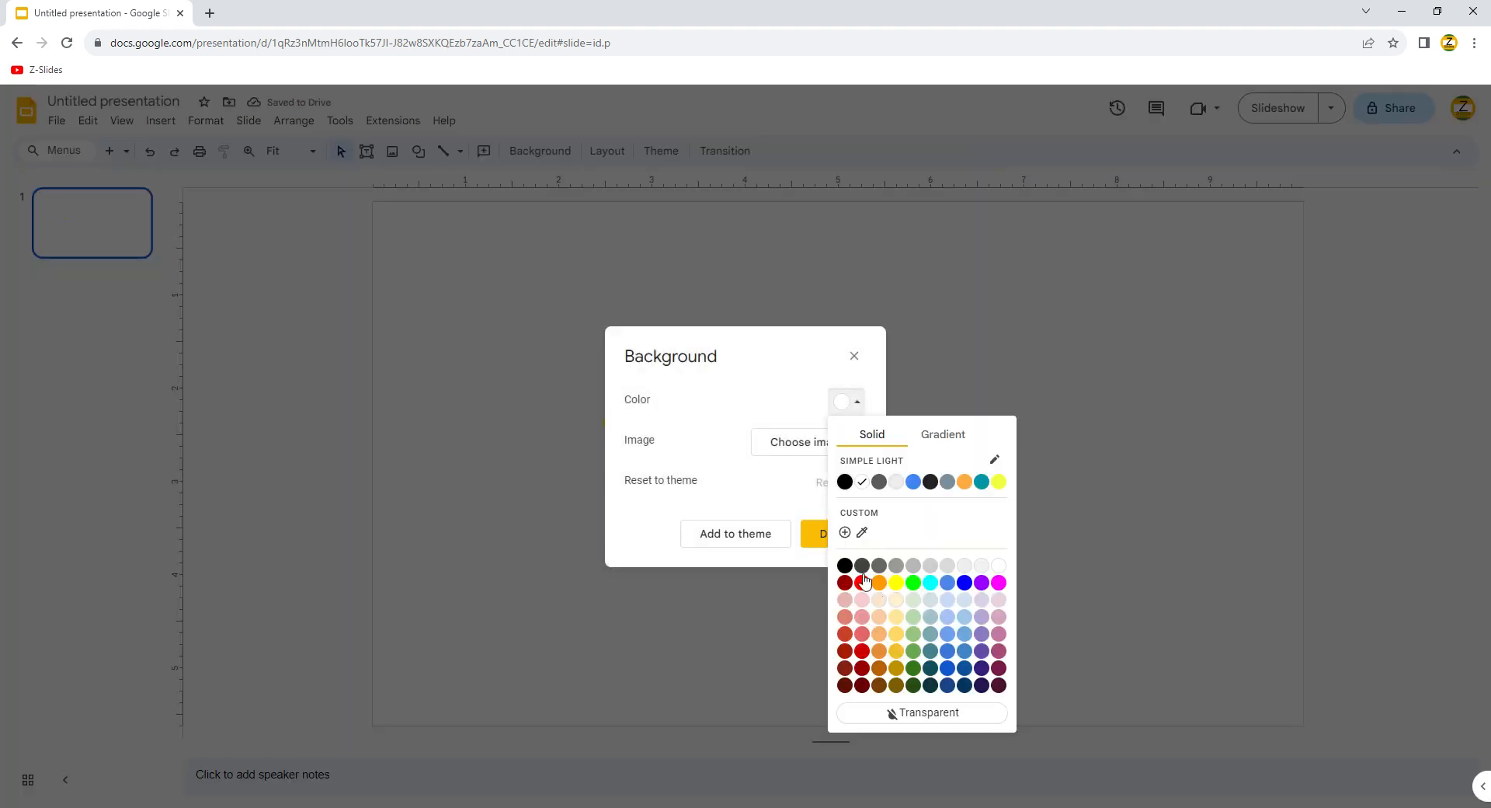
{"action": "left_click", "coordinate": [844, 565]}
{"action": "left_click", "coordinate": [829, 533]}
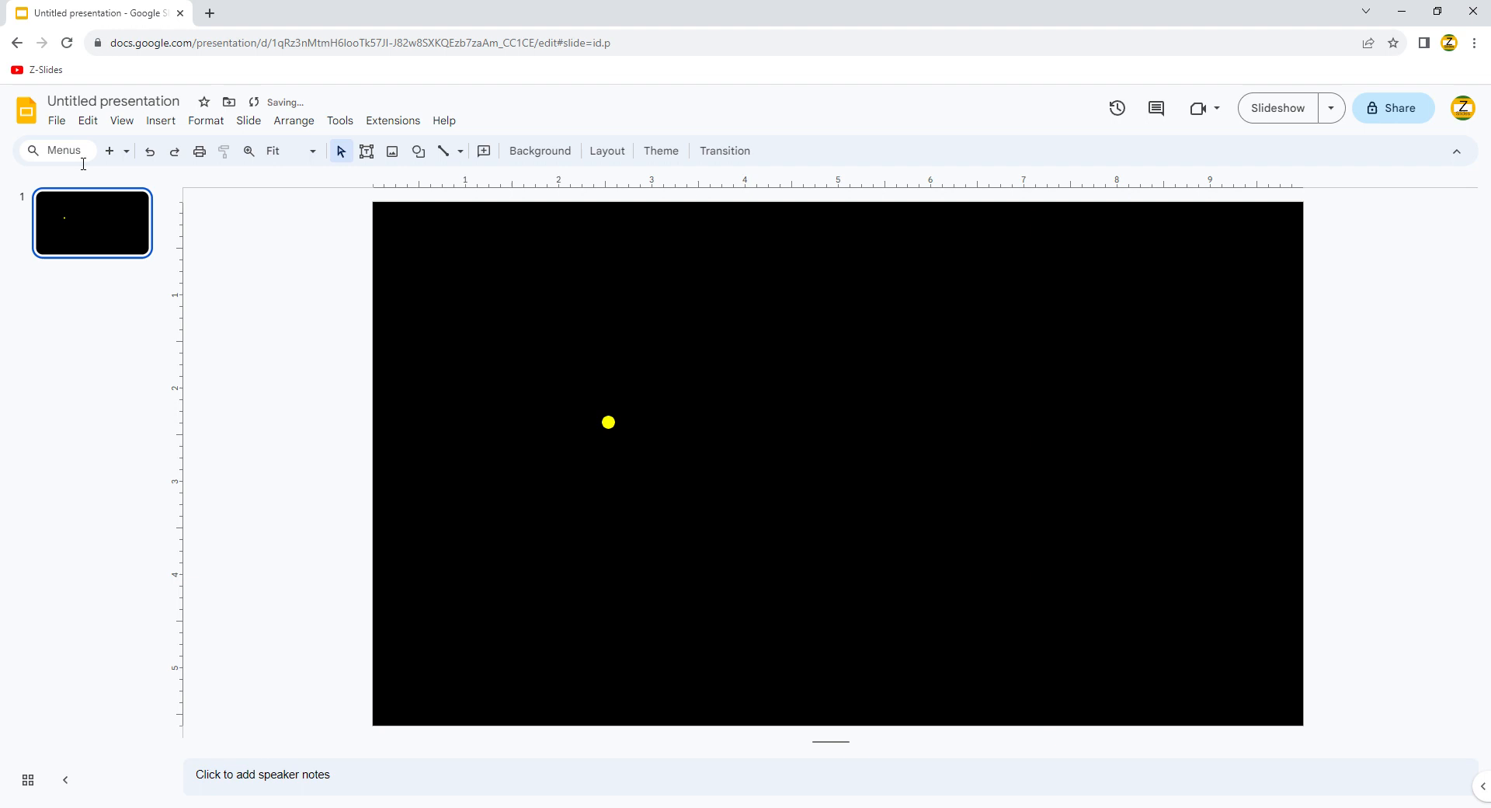
{"action": "left_click", "coordinate": [248, 152]}
{"action": "left_click", "coordinate": [536, 415]}
Step: Duplicate the dot into a diagonal chain with Ctrl+D, drag copies out, and zoom to Fit
{"action": "left_click_drag", "start_coordinate": [562, 380], "coordinate": [409, 454]}
{"action": "key", "text": "ctrl+d"}
{"action": "key", "text": "ctrl+d"}
{"action": "key", "text": "ctrl+d"}
{"action": "key", "text": "ctrl+d"}
{"action": "key", "text": "ctrl+d"}
{"action": "key", "text": "ctrl+d"}
{"action": "key", "text": "ctrl+d"}
{"action": "key", "text": "ctrl+d"}
{"action": "key", "text": "ctrl+d"}
{"action": "key", "text": "ctrl+d"}
{"action": "key", "text": "ctrl+d"}
{"action": "key", "text": "ctrl+d"}
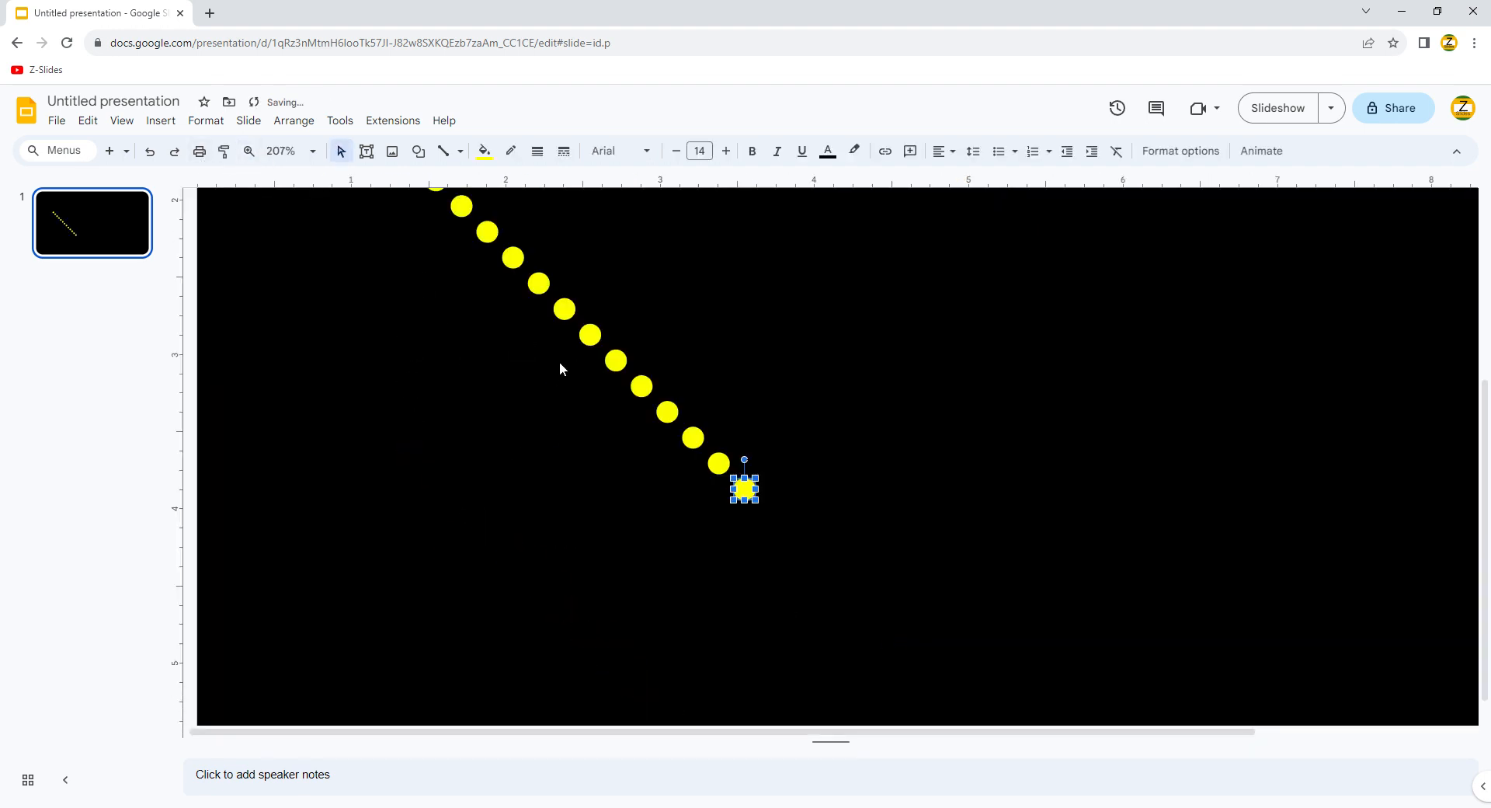
{"action": "left_click_drag", "start_coordinate": [591, 335], "coordinate": [538, 460]}
{"action": "left_click_drag", "start_coordinate": [616, 361], "coordinate": [1046, 206]}
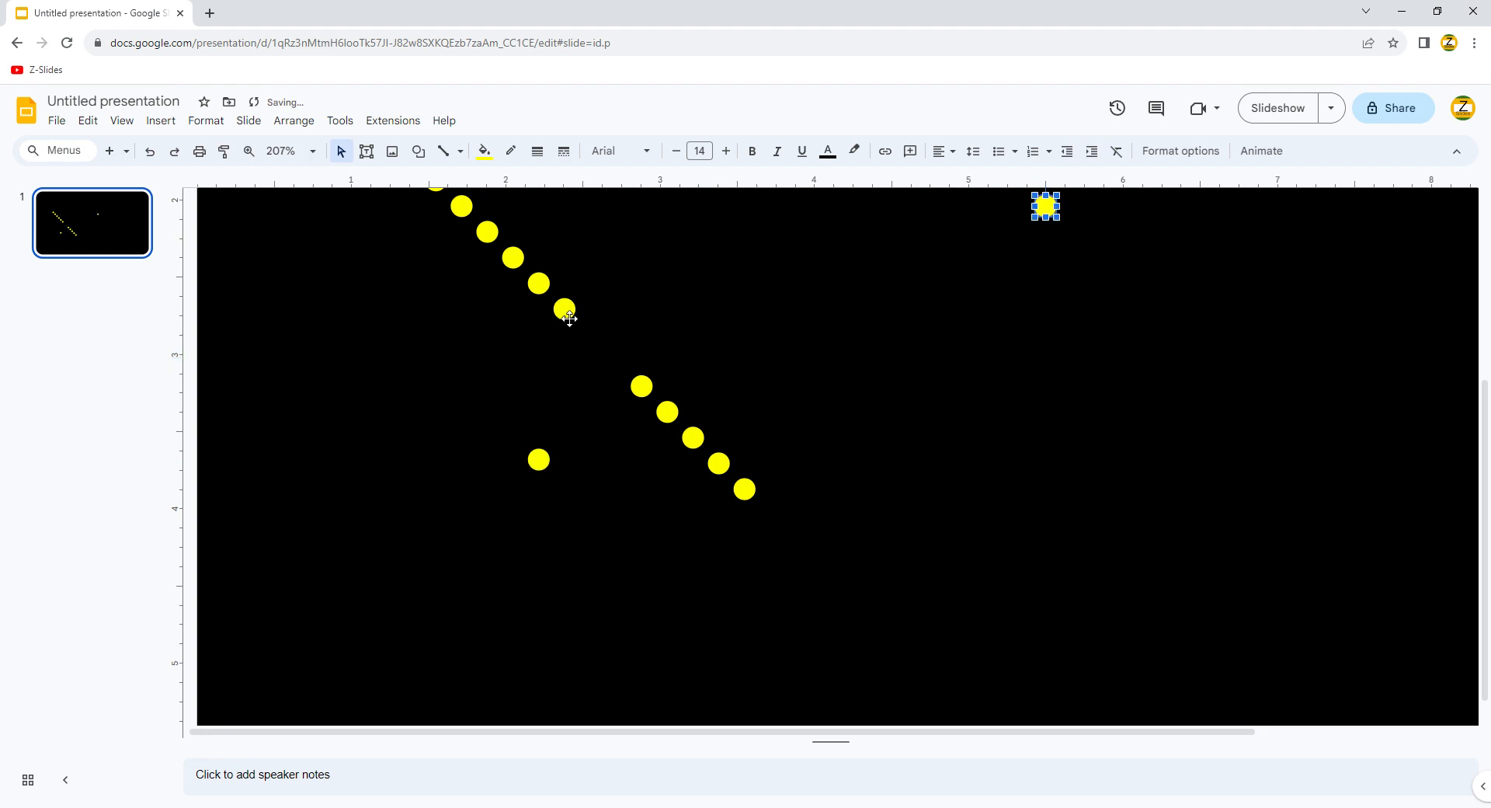
{"action": "left_click_drag", "start_coordinate": [569, 317], "coordinate": [244, 396]}
{"action": "left_click_drag", "start_coordinate": [549, 272], "coordinate": [524, 256]}
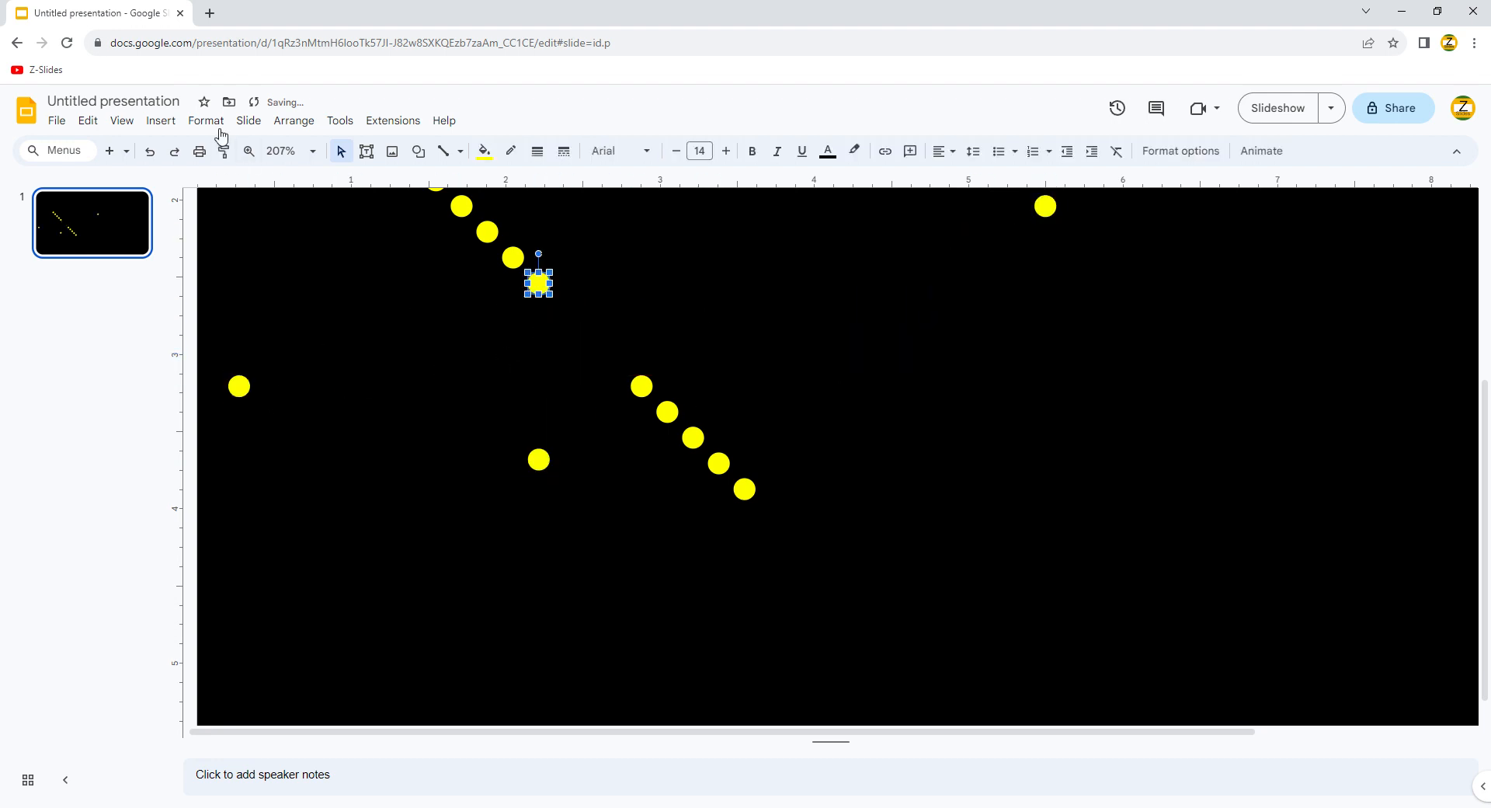
{"action": "left_click", "coordinate": [314, 152]}
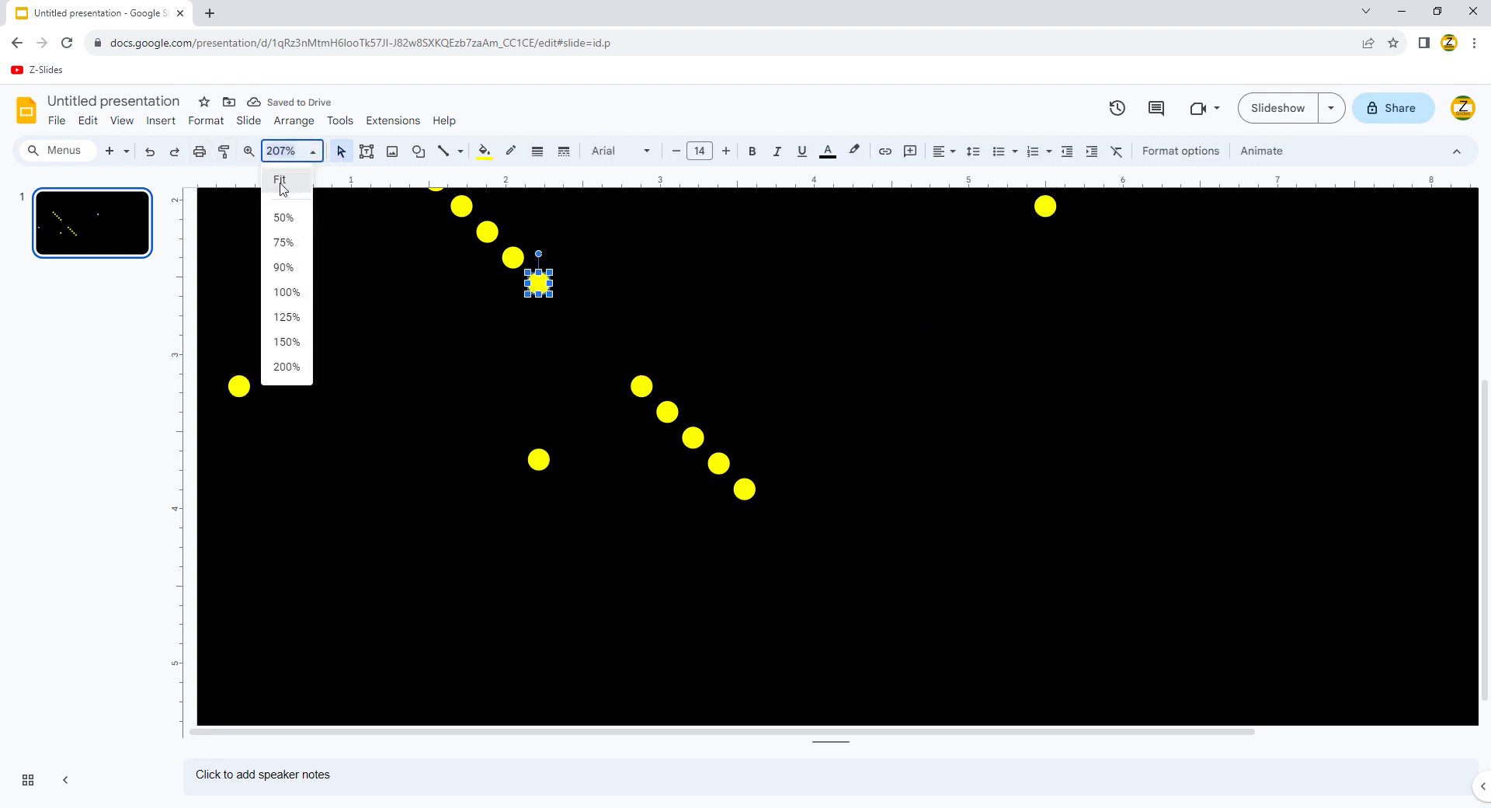
{"action": "left_click", "coordinate": [281, 189]}
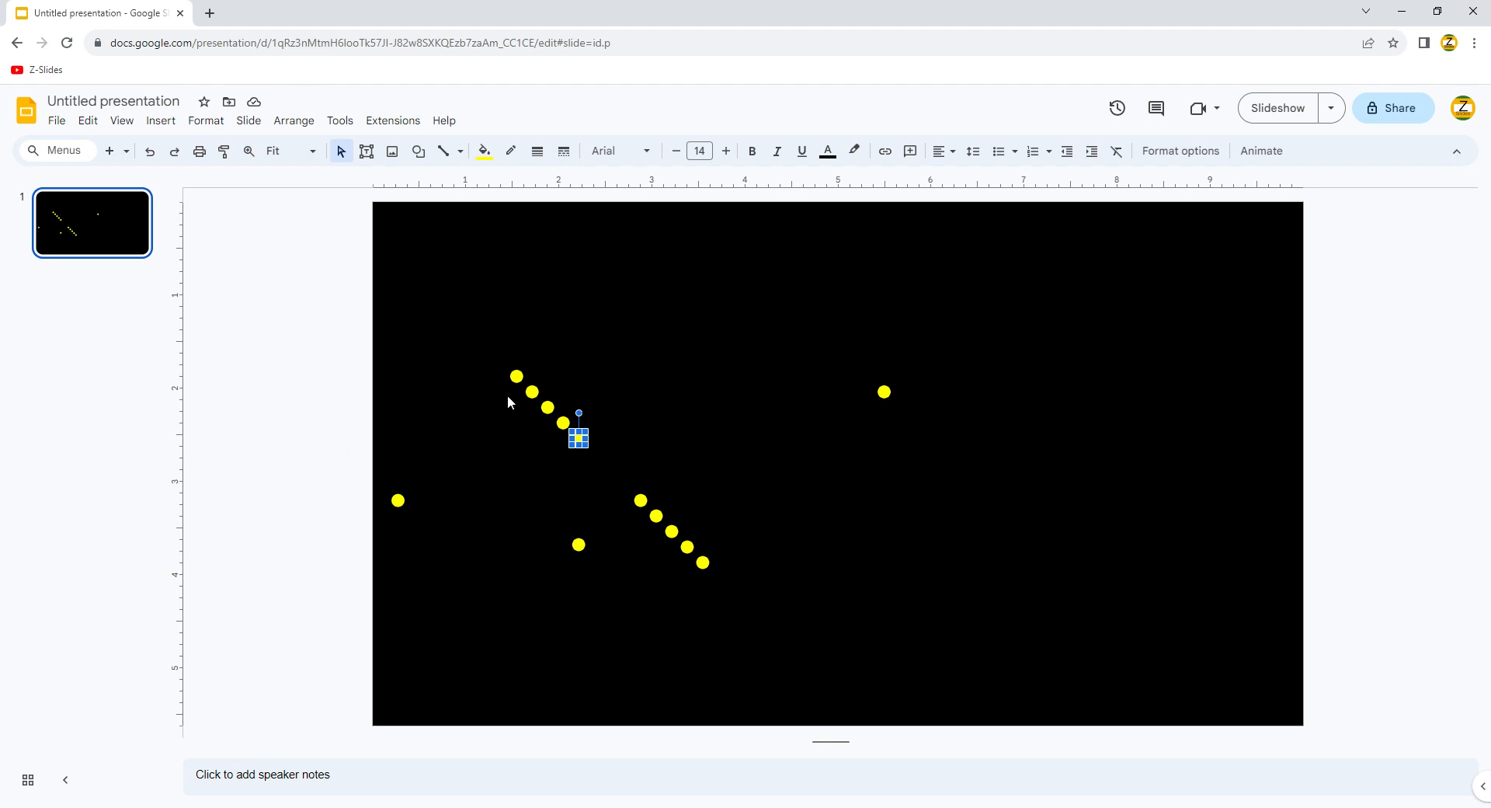
Step: Move three chain dots outward, then duplicate the diagonal row of five dots
{"action": "left_click_drag", "start_coordinate": [540, 400], "coordinate": [428, 559]}
{"action": "left_click_drag", "start_coordinate": [553, 414], "coordinate": [700, 318]}
{"action": "left_click_drag", "start_coordinate": [579, 439], "coordinate": [948, 481]}
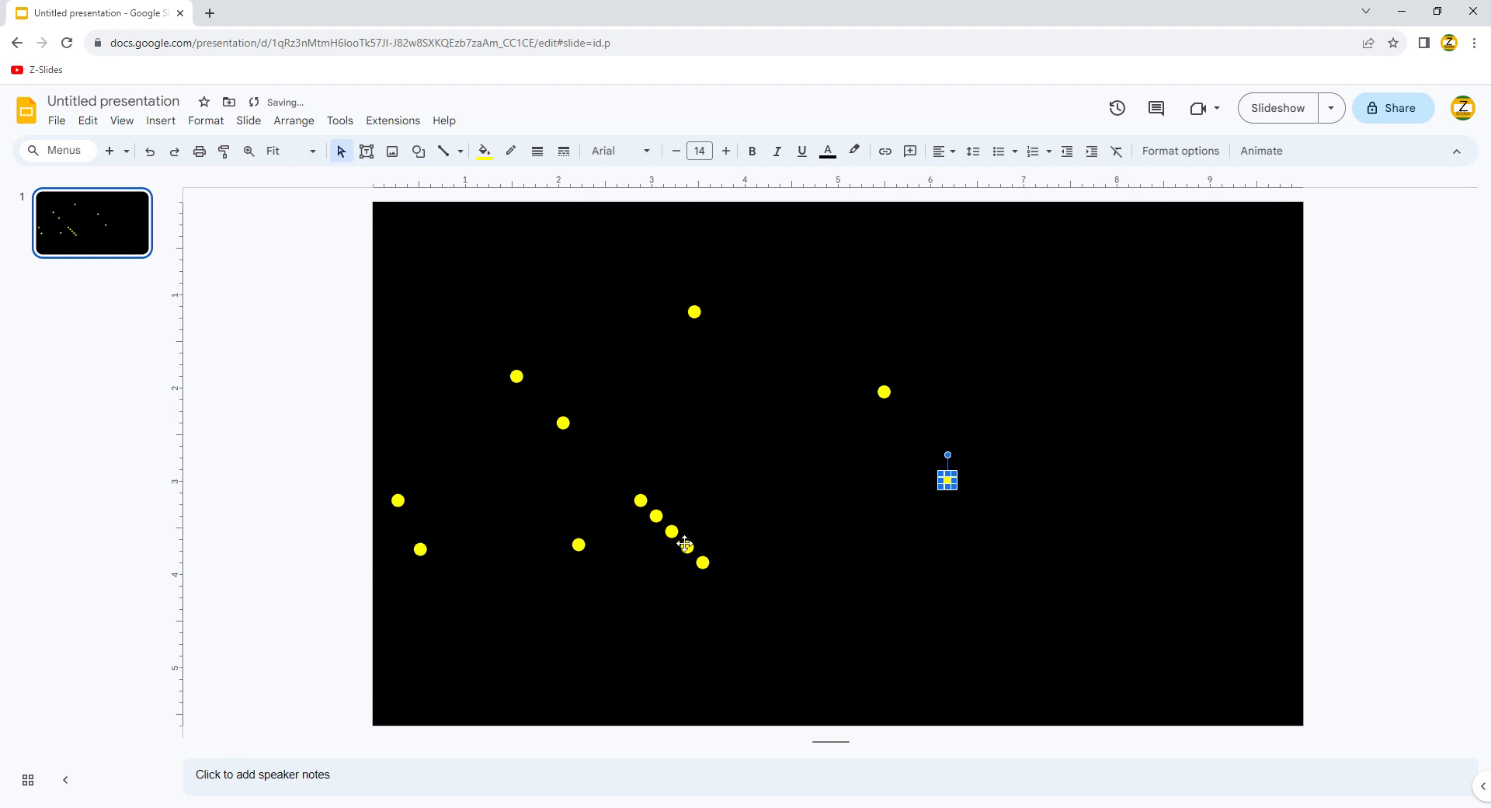
{"action": "left_click", "coordinate": [685, 543]}
{"action": "key", "text": "ctrl+d"}
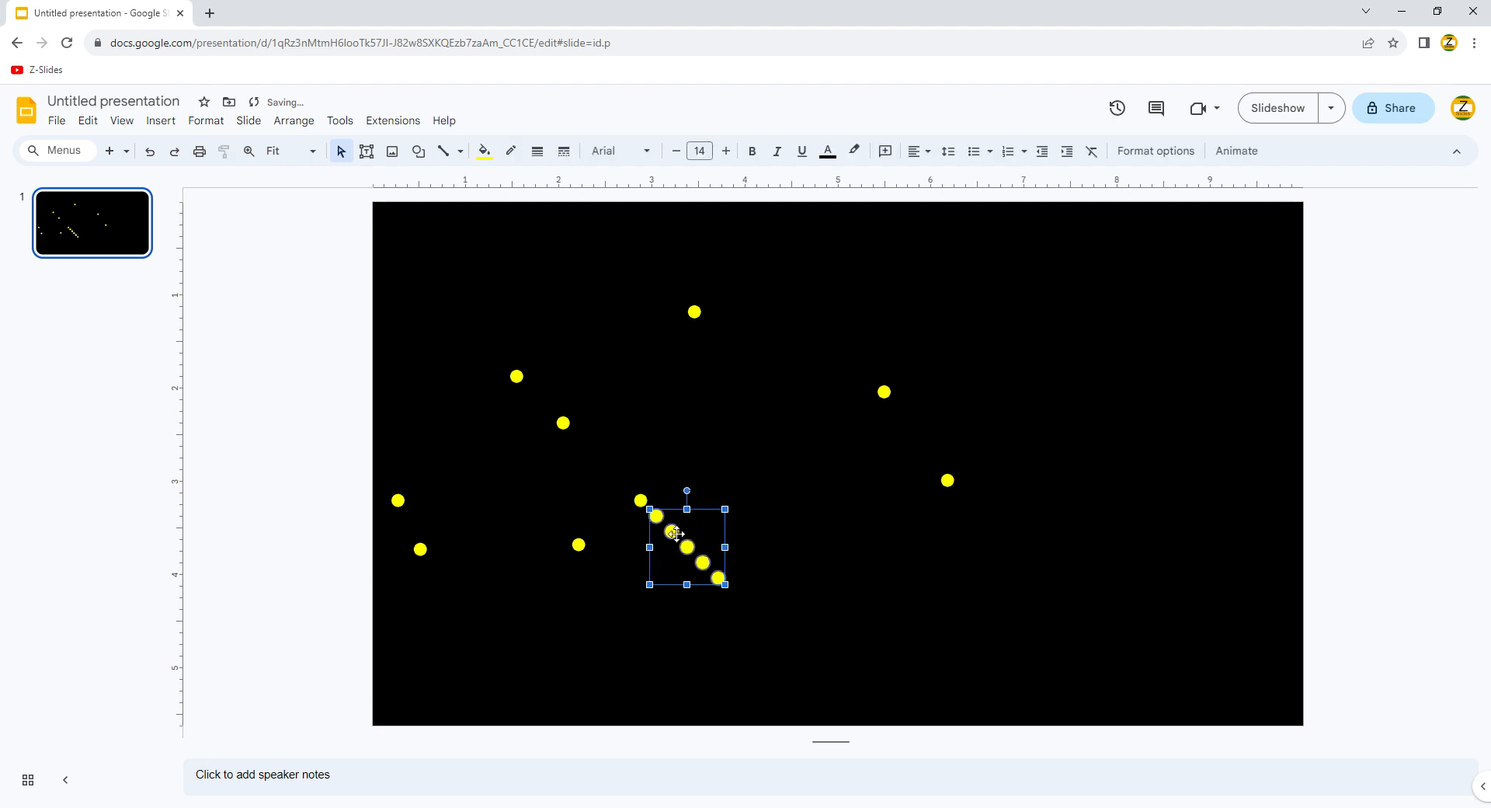
{"action": "left_click_drag", "start_coordinate": [676, 540], "coordinate": [661, 561]}
Step: Duplicate both dot rows, shift them up-right, and spread cluster dots toward the top and right
{"action": "left_click_drag", "start_coordinate": [623, 476], "coordinate": [726, 612]}
{"action": "key", "text": "ctrl+d"}
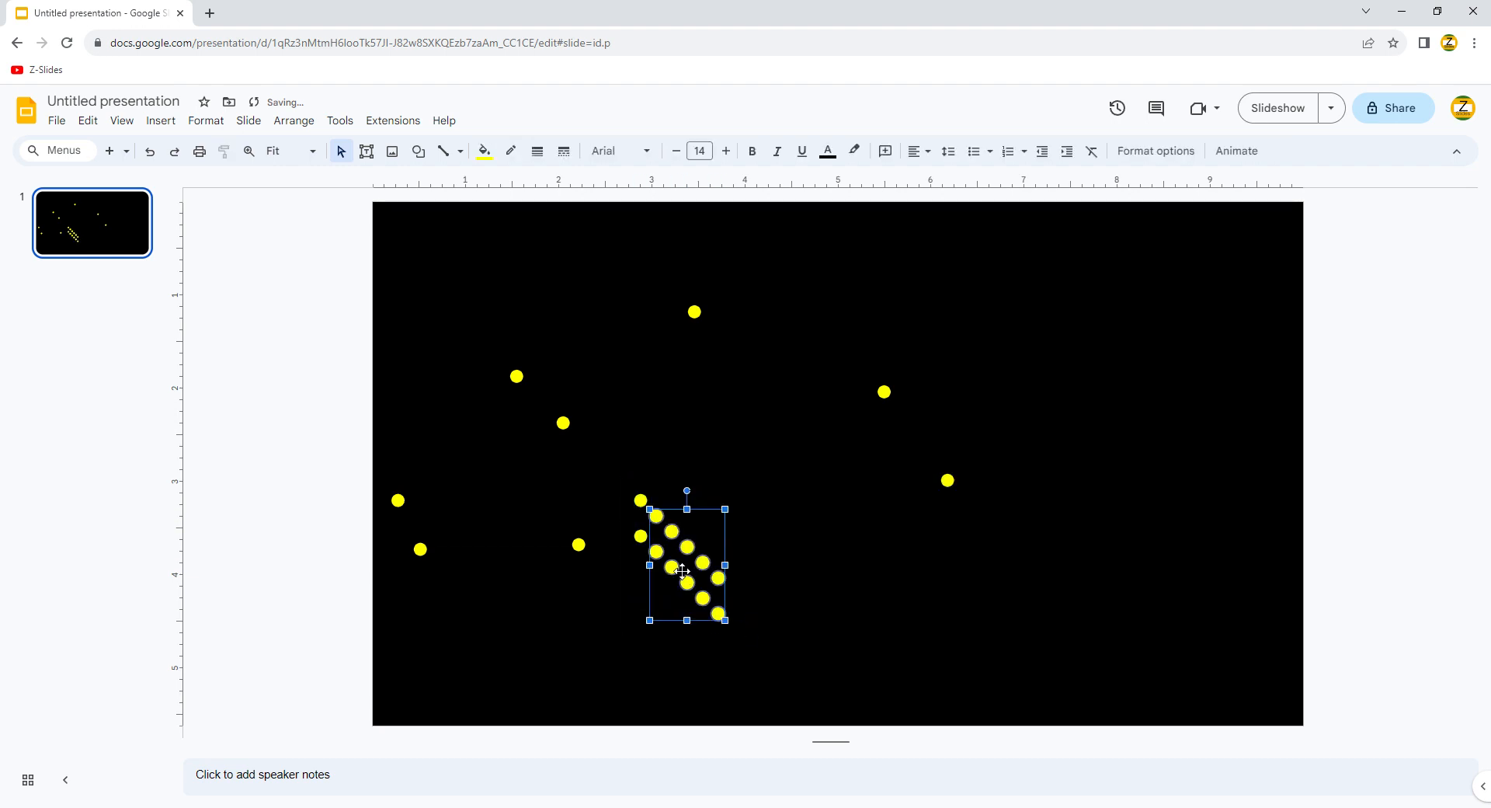
{"action": "left_click_drag", "start_coordinate": [672, 565], "coordinate": [996, 363]}
{"action": "left_click", "coordinate": [660, 491]}
{"action": "left_click_drag", "start_coordinate": [743, 518], "coordinate": [631, 311]}
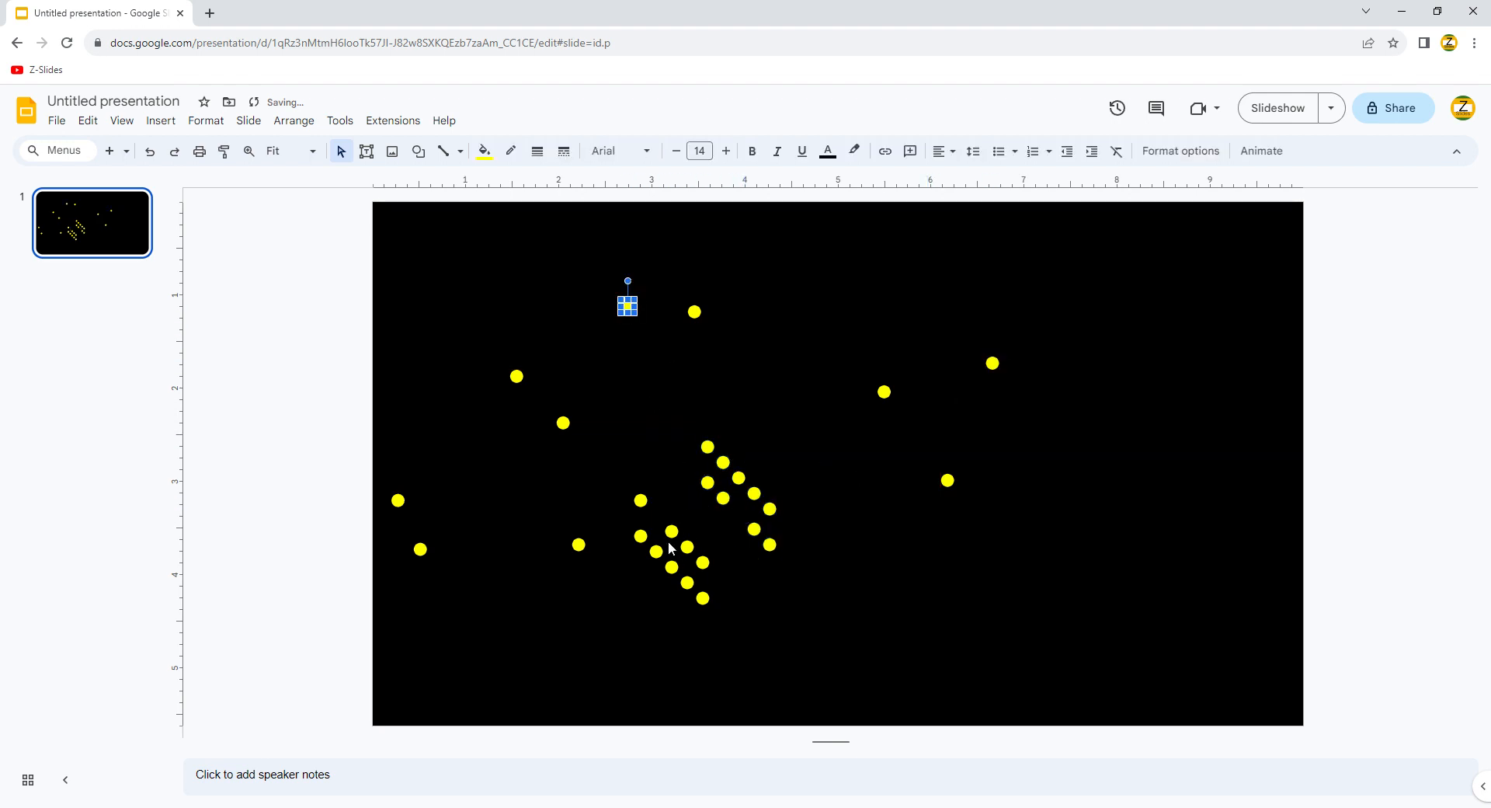
{"action": "left_click_drag", "start_coordinate": [657, 552], "coordinate": [832, 568]}
{"action": "left_click_drag", "start_coordinate": [724, 498], "coordinate": [831, 256]}
{"action": "left_click_drag", "start_coordinate": [728, 463], "coordinate": [1060, 494]}
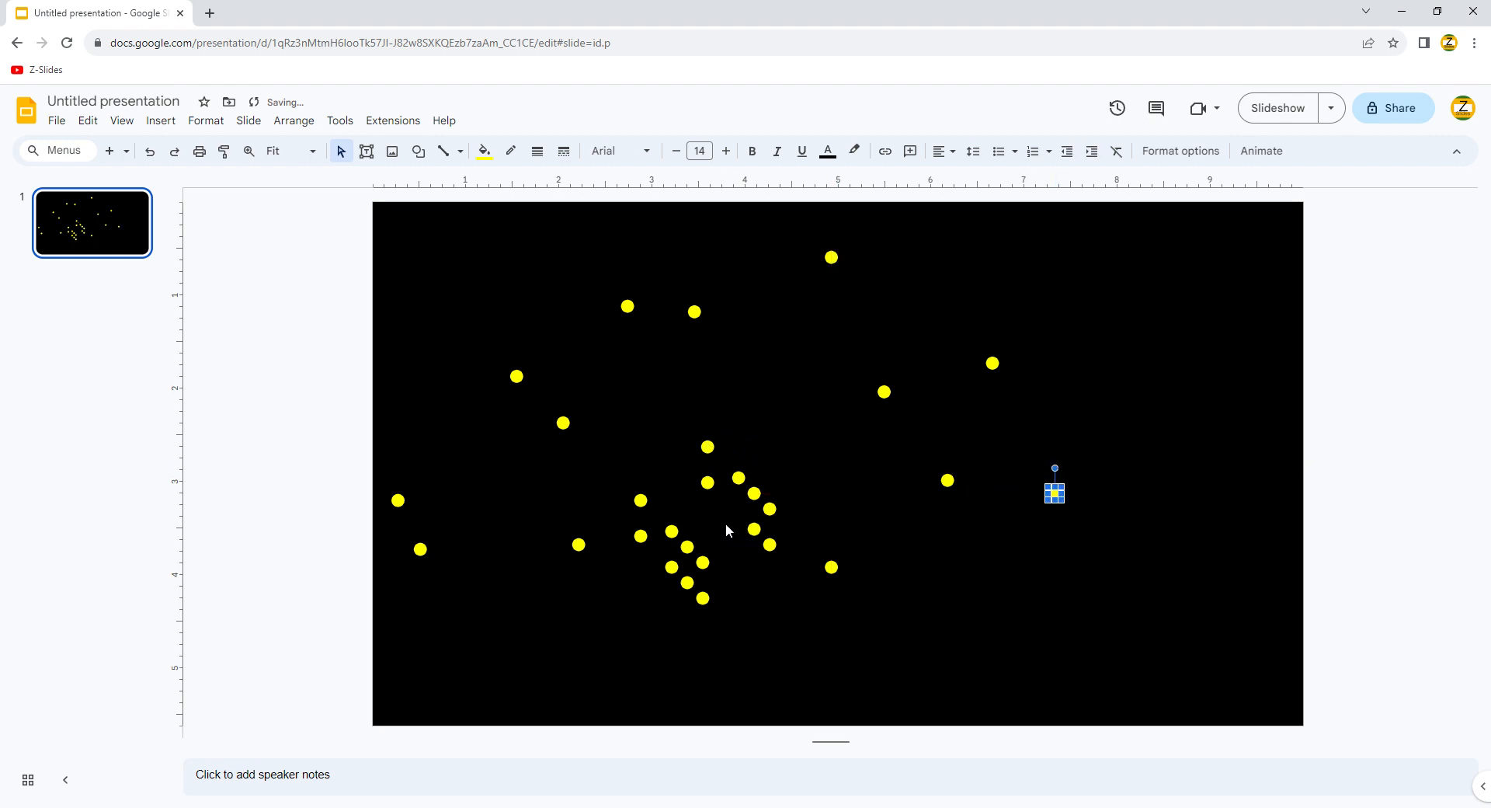
Step: Scatter more cluster dots to the lower left, upper left and right of the slide
{"action": "left_click", "coordinate": [779, 512]}
{"action": "left_click_drag", "start_coordinate": [772, 511], "coordinate": [533, 661]}
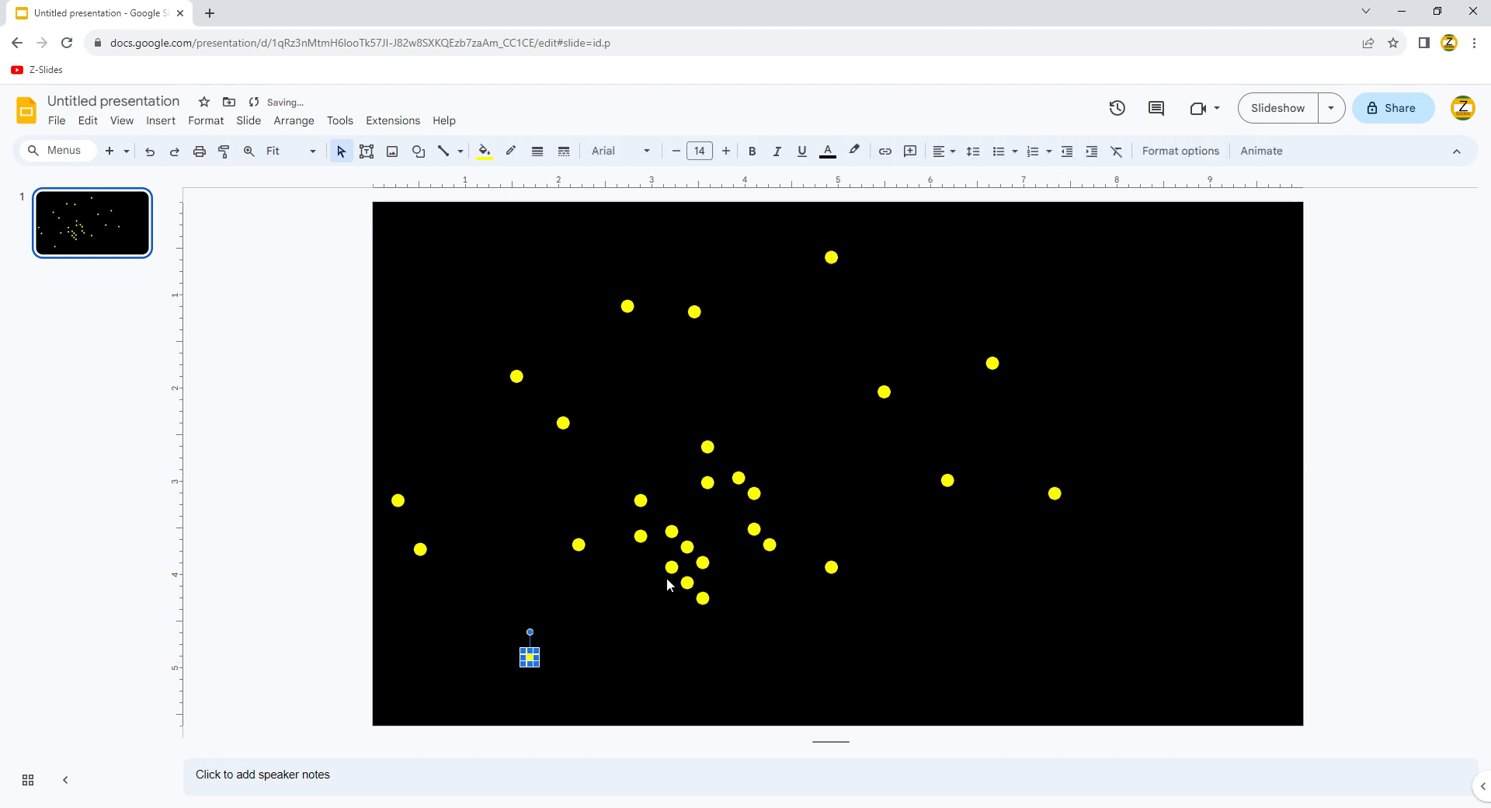
{"action": "left_click_drag", "start_coordinate": [672, 568], "coordinate": [421, 356]}
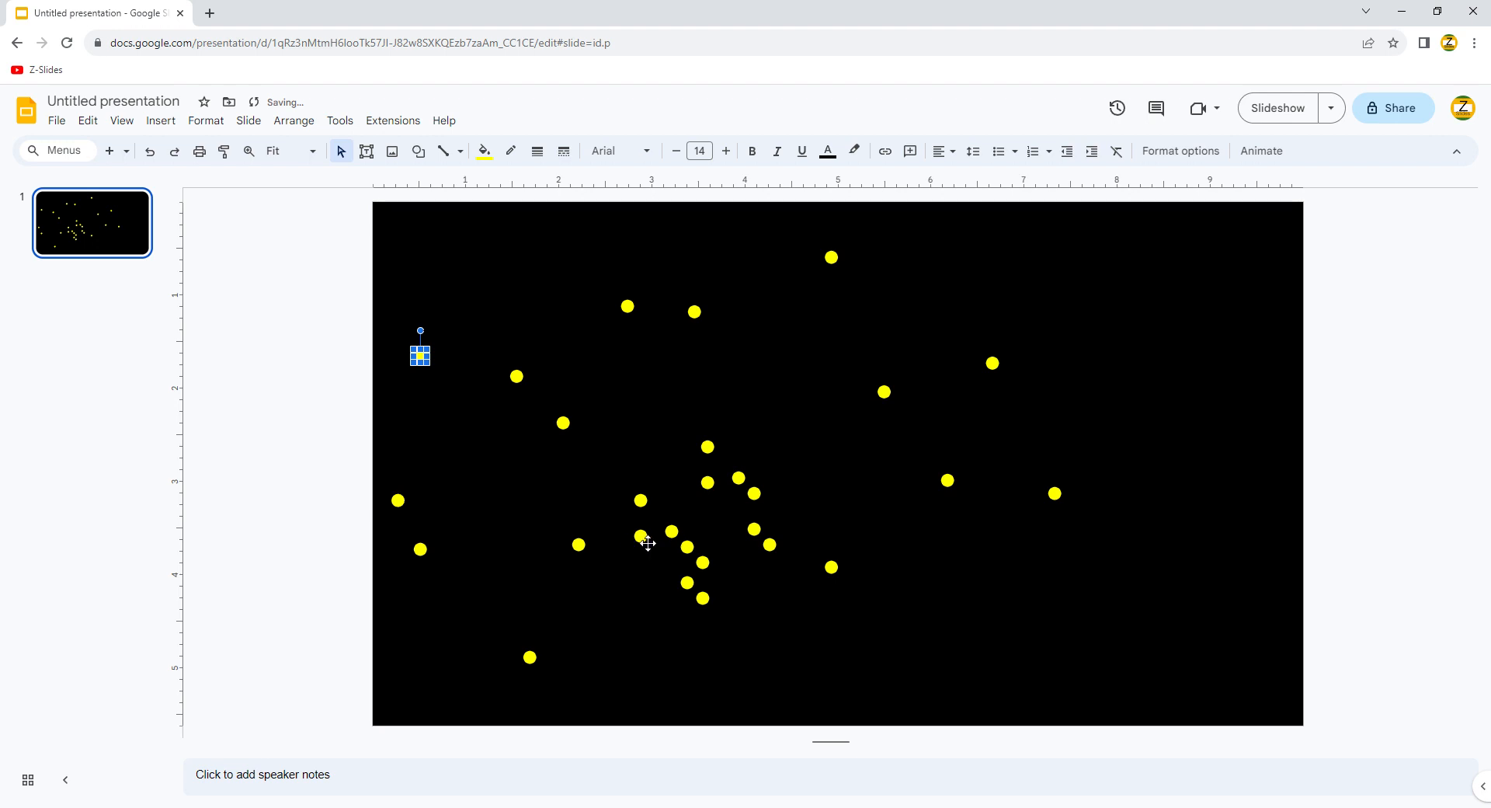
{"action": "left_click_drag", "start_coordinate": [648, 543], "coordinate": [507, 322]}
{"action": "left_click_drag", "start_coordinate": [711, 492], "coordinate": [830, 359]}
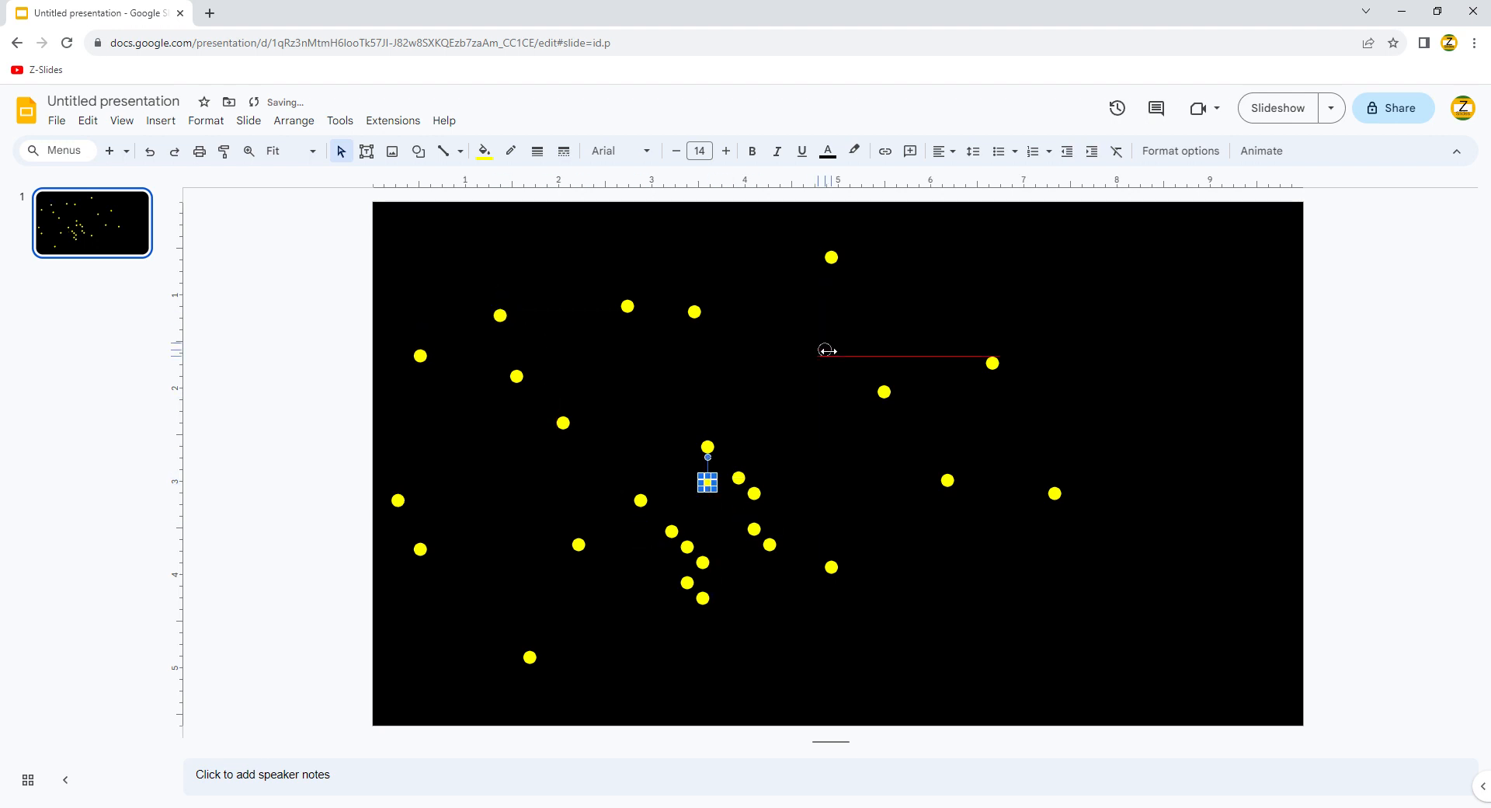
{"action": "left_click", "coordinate": [688, 401]}
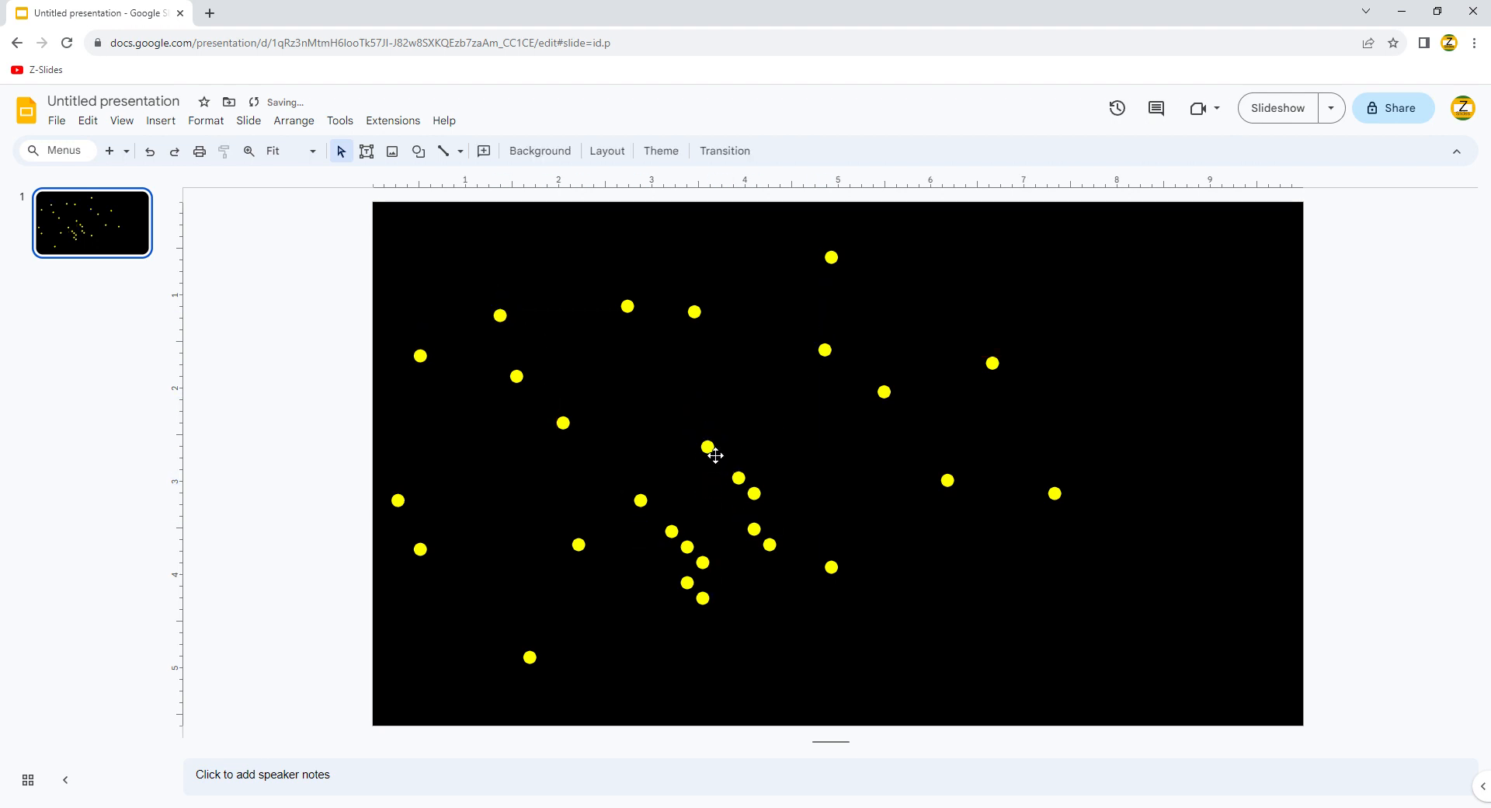
{"action": "left_click_drag", "start_coordinate": [716, 455], "coordinate": [696, 426]}
{"action": "left_click_drag", "start_coordinate": [746, 487], "coordinate": [1004, 631]}
Step: Move cluster dots near the bottom edge, to the lower left, and to the upper right
{"action": "left_click", "coordinate": [706, 565]}
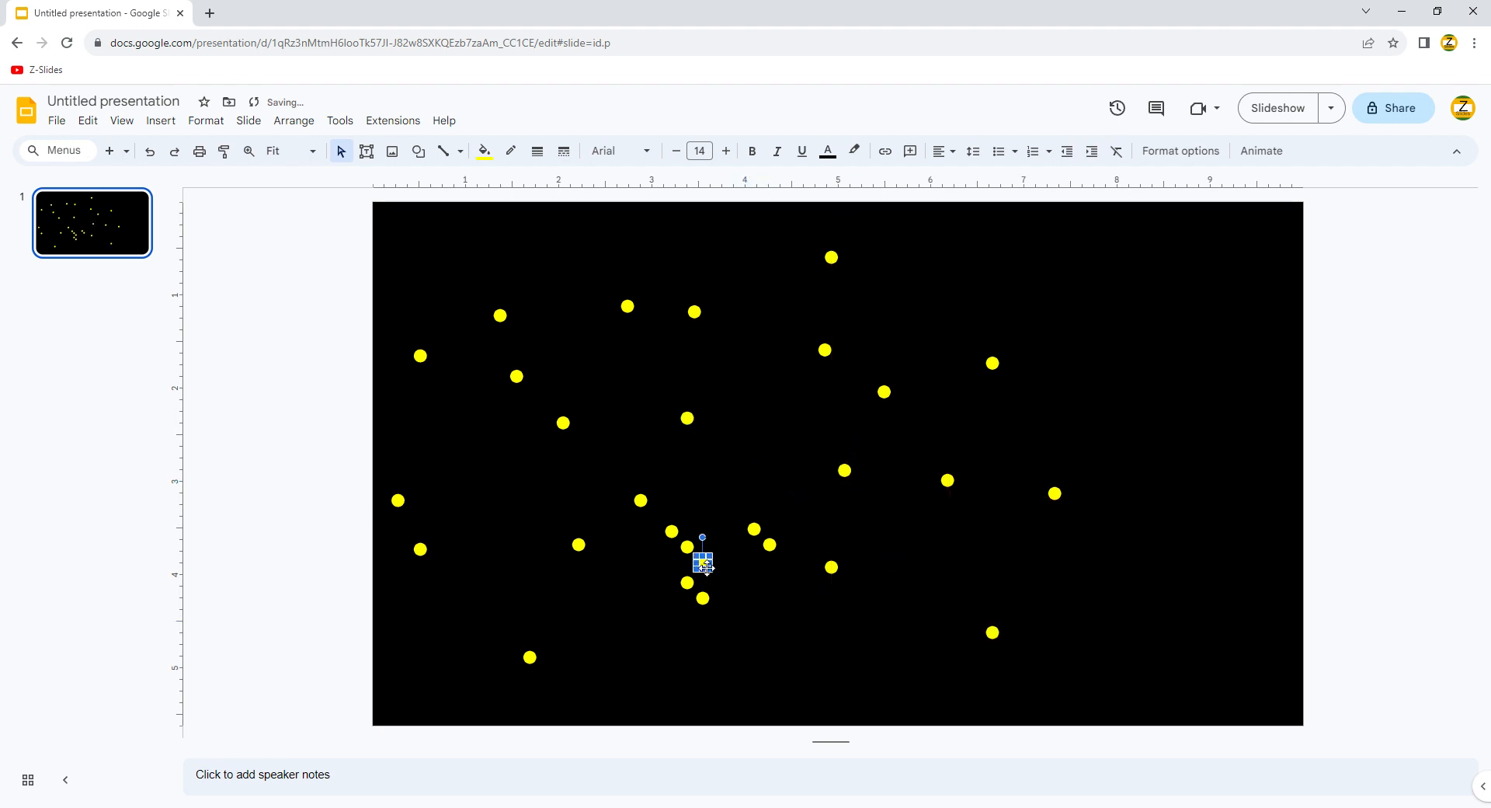
{"action": "left_click", "coordinate": [713, 620]}
{"action": "left_click_drag", "start_coordinate": [705, 602], "coordinate": [635, 709]}
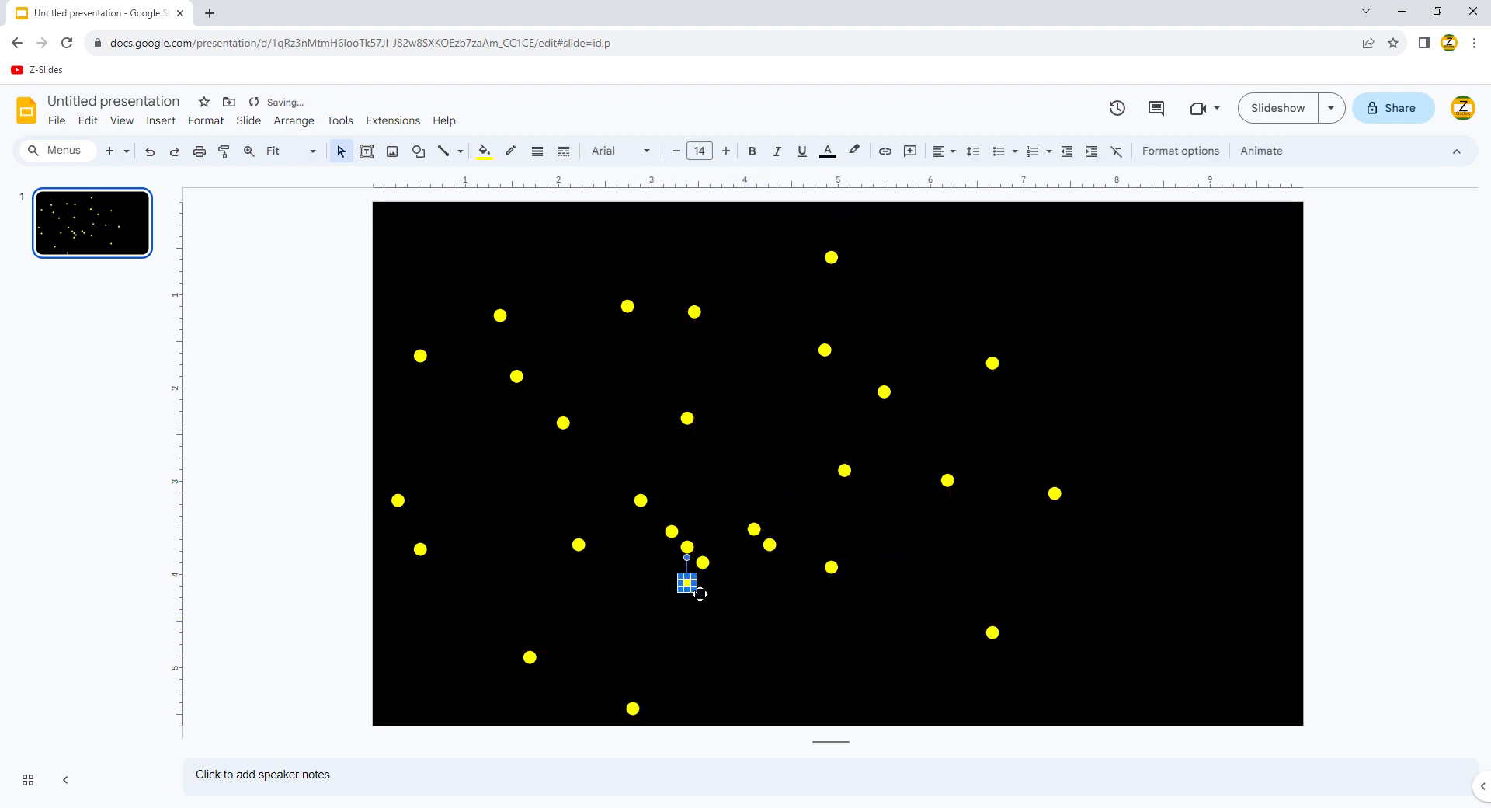
{"action": "left_click_drag", "start_coordinate": [694, 589], "coordinate": [450, 680]}
{"action": "left_click_drag", "start_coordinate": [682, 558], "coordinate": [609, 612]}
{"action": "left_click_drag", "start_coordinate": [694, 554], "coordinate": [747, 470]}
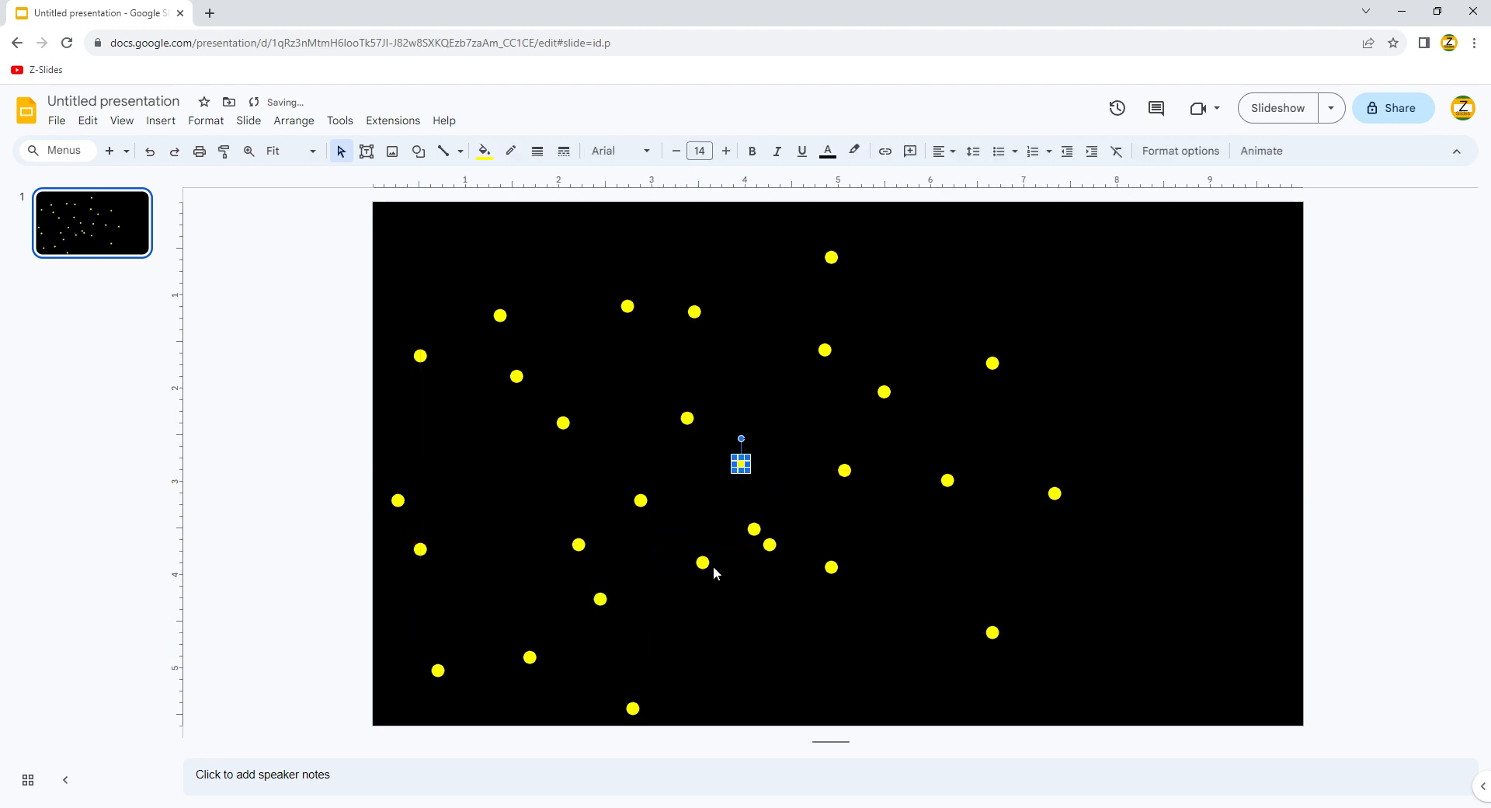
{"action": "left_click_drag", "start_coordinate": [716, 570], "coordinate": [1180, 468]}
Step: Duplicate an upper-right dot into a chain, spread those dots apart, then duplicate seven centre dots
{"action": "key", "text": "ctrl+d"}
{"action": "key", "text": "ctrl+d"}
{"action": "key", "text": "ctrl+d"}
{"action": "key", "text": "ctrl+d"}
{"action": "key", "text": "ctrl+d"}
{"action": "key", "text": "ctrl+d"}
{"action": "left_click", "coordinate": [1218, 363]}
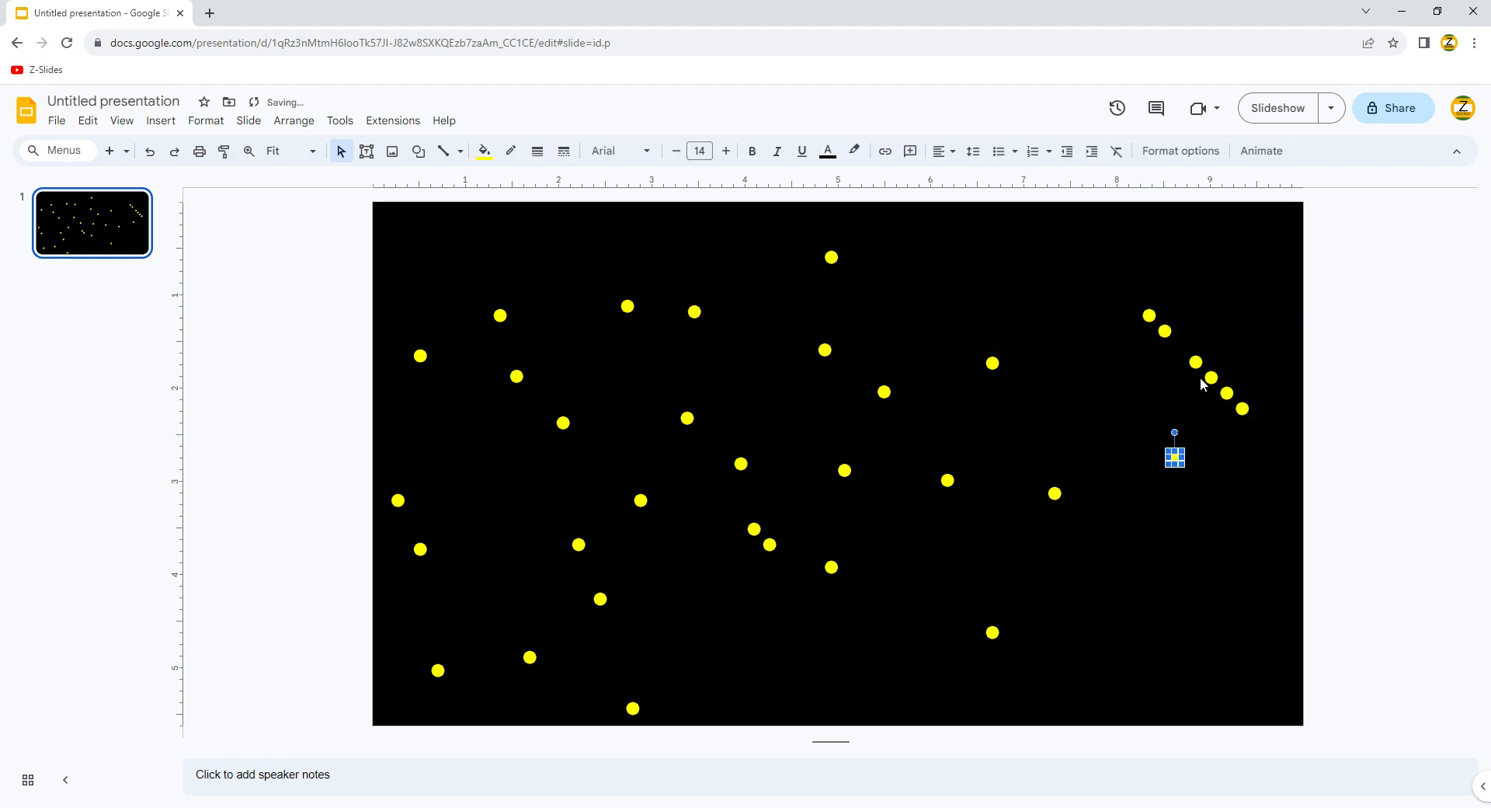
{"action": "left_click_drag", "start_coordinate": [1201, 370], "coordinate": [1029, 248]}
{"action": "left_click_drag", "start_coordinate": [1132, 393], "coordinate": [1121, 402]}
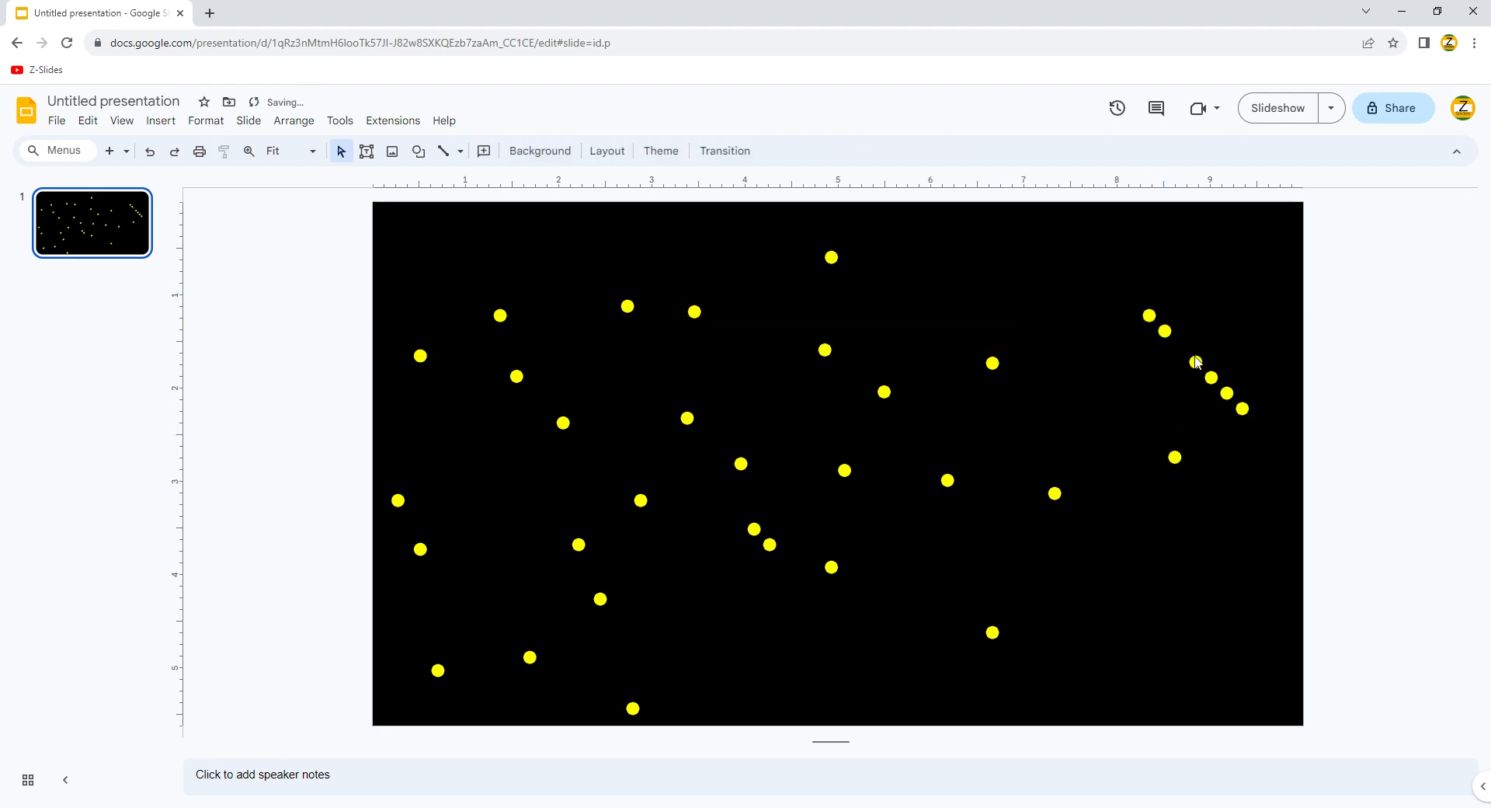
{"action": "left_click_drag", "start_coordinate": [1197, 364], "coordinate": [959, 272]}
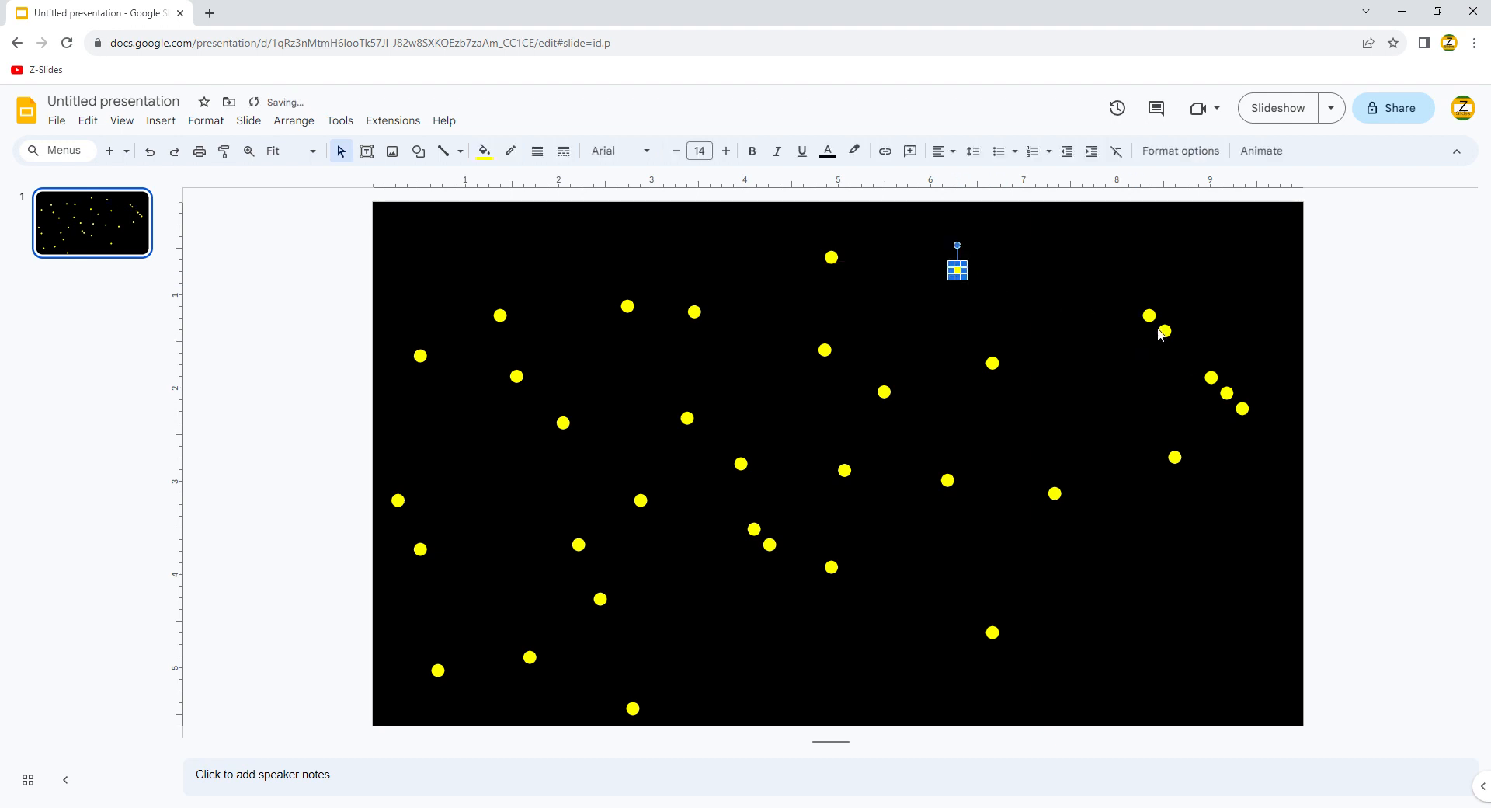
{"action": "left_click_drag", "start_coordinate": [1159, 328], "coordinate": [1037, 296]}
{"action": "left_click_drag", "start_coordinate": [1212, 379], "coordinate": [1179, 280]}
{"action": "left_click", "coordinate": [1234, 403]}
{"action": "left_click_drag", "start_coordinate": [1251, 404], "coordinate": [1251, 359]}
{"action": "left_click_drag", "start_coordinate": [723, 362], "coordinate": [972, 596]}
{"action": "key", "text": "ctrl+d"}
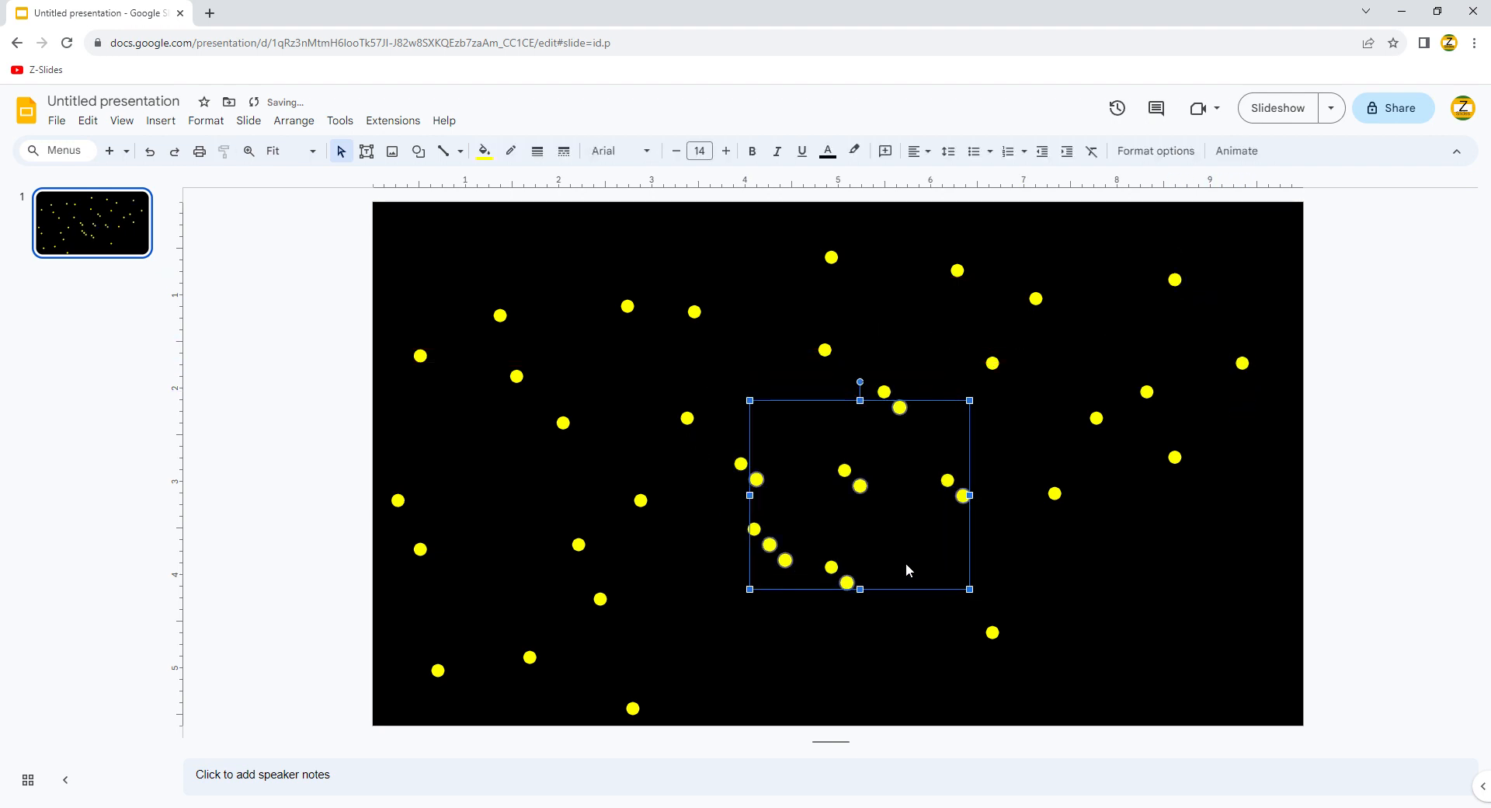
Step: Flip the copied dots horizontally, move them to the lower-right corner, and adjust individual dots
{"action": "right_click", "coordinate": [871, 499]}
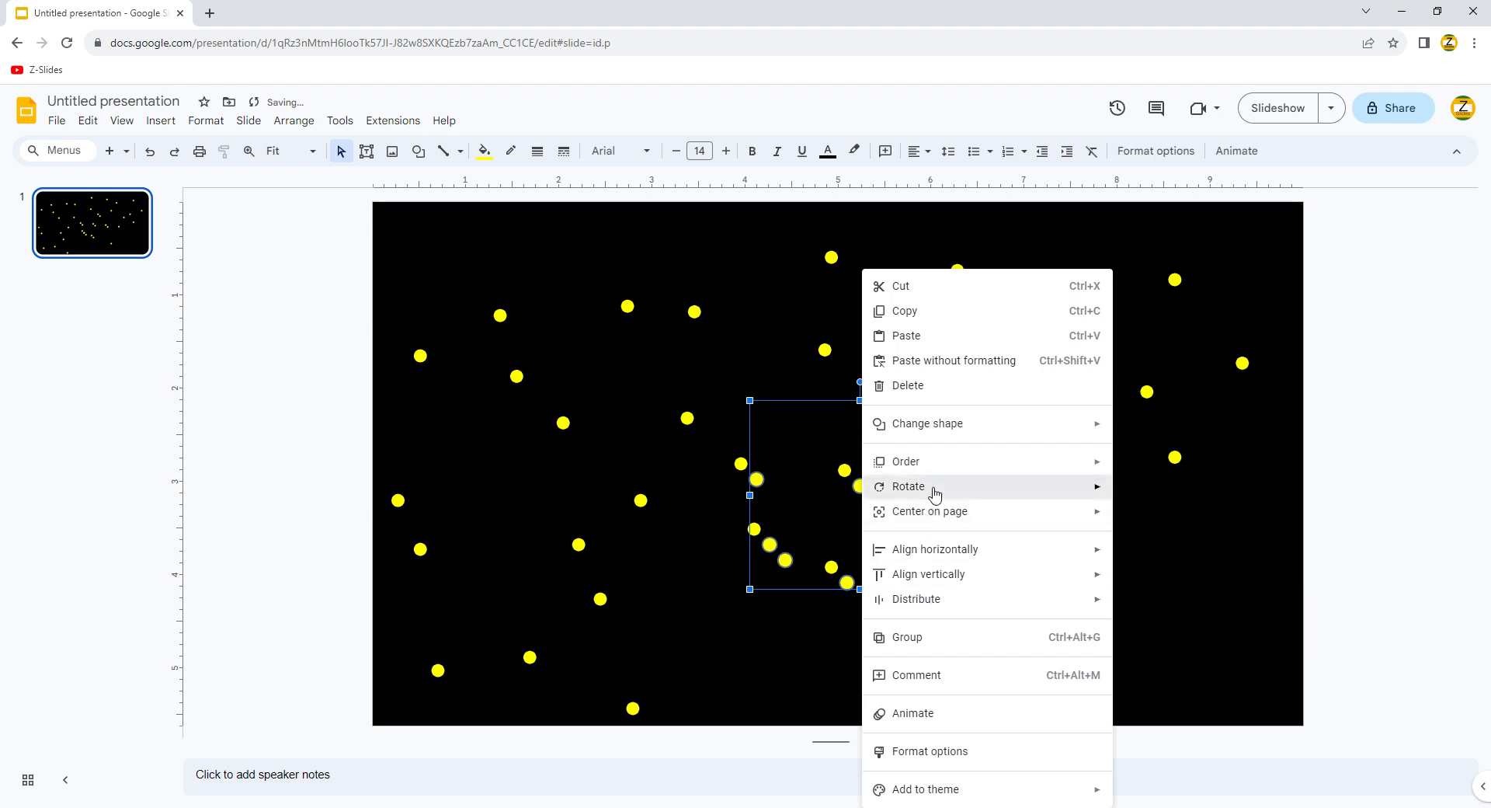
{"action": "mouse_move", "coordinate": [936, 489]}
{"action": "left_click", "coordinate": [1181, 544]}
{"action": "left_click_drag", "start_coordinate": [872, 495], "coordinate": [1208, 598]}
{"action": "left_click", "coordinate": [1036, 603]}
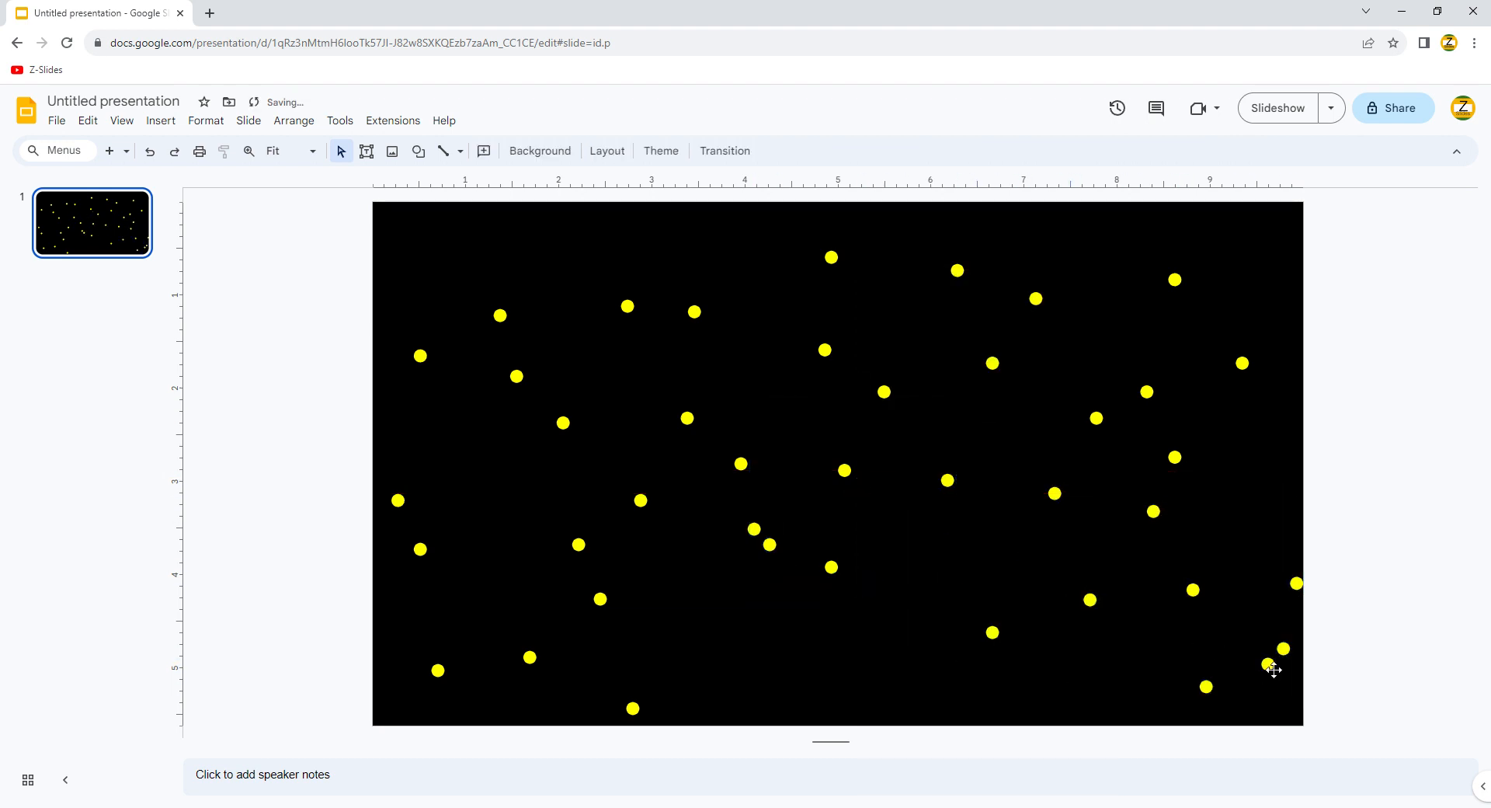
{"action": "left_click_drag", "start_coordinate": [1272, 668], "coordinate": [1089, 688]}
{"action": "left_click_drag", "start_coordinate": [1197, 595], "coordinate": [1216, 588]}
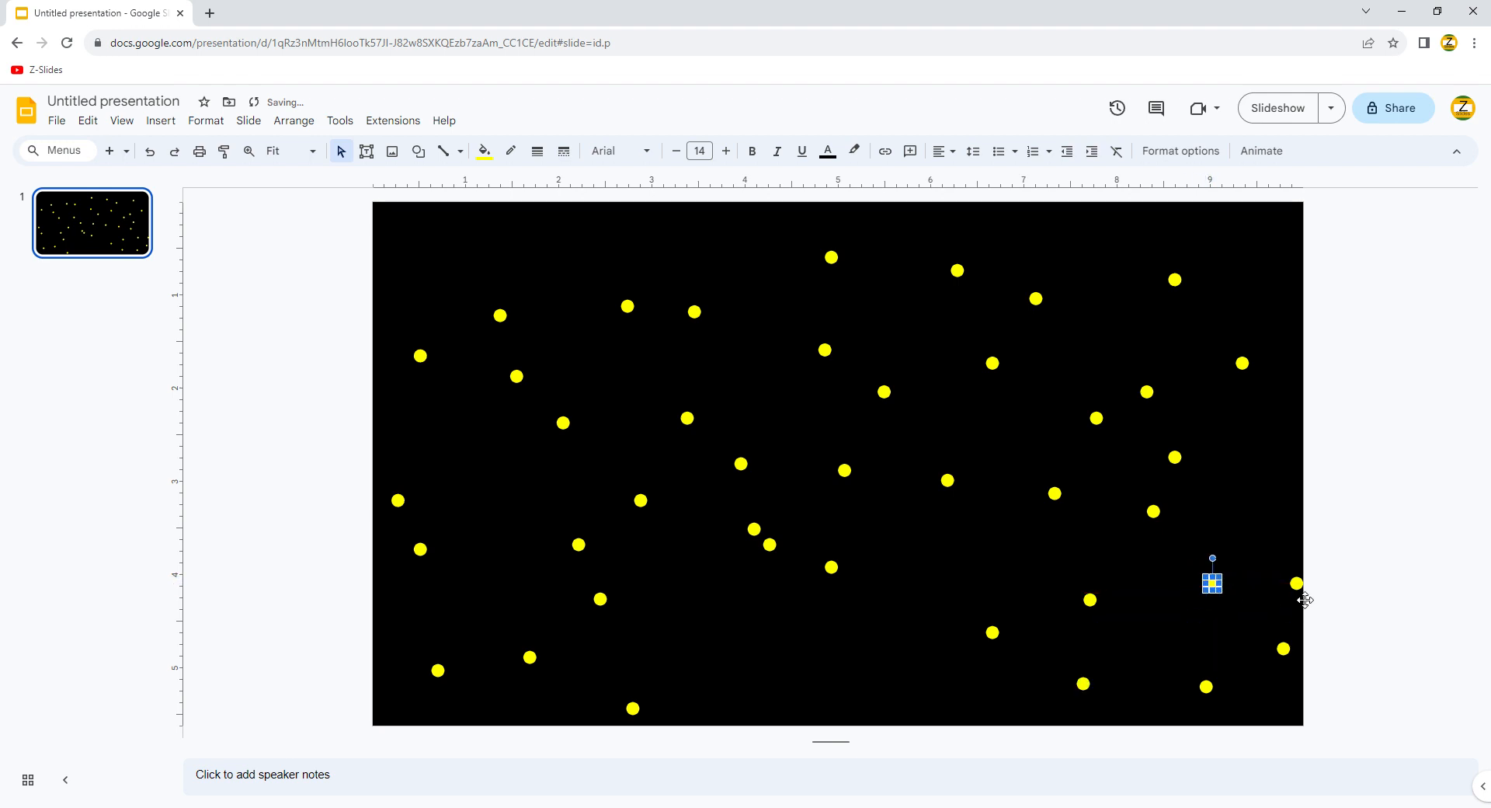
{"action": "left_click_drag", "start_coordinate": [1305, 600], "coordinate": [1256, 557]}
{"action": "left_click_drag", "start_coordinate": [1284, 651], "coordinate": [1281, 660]}
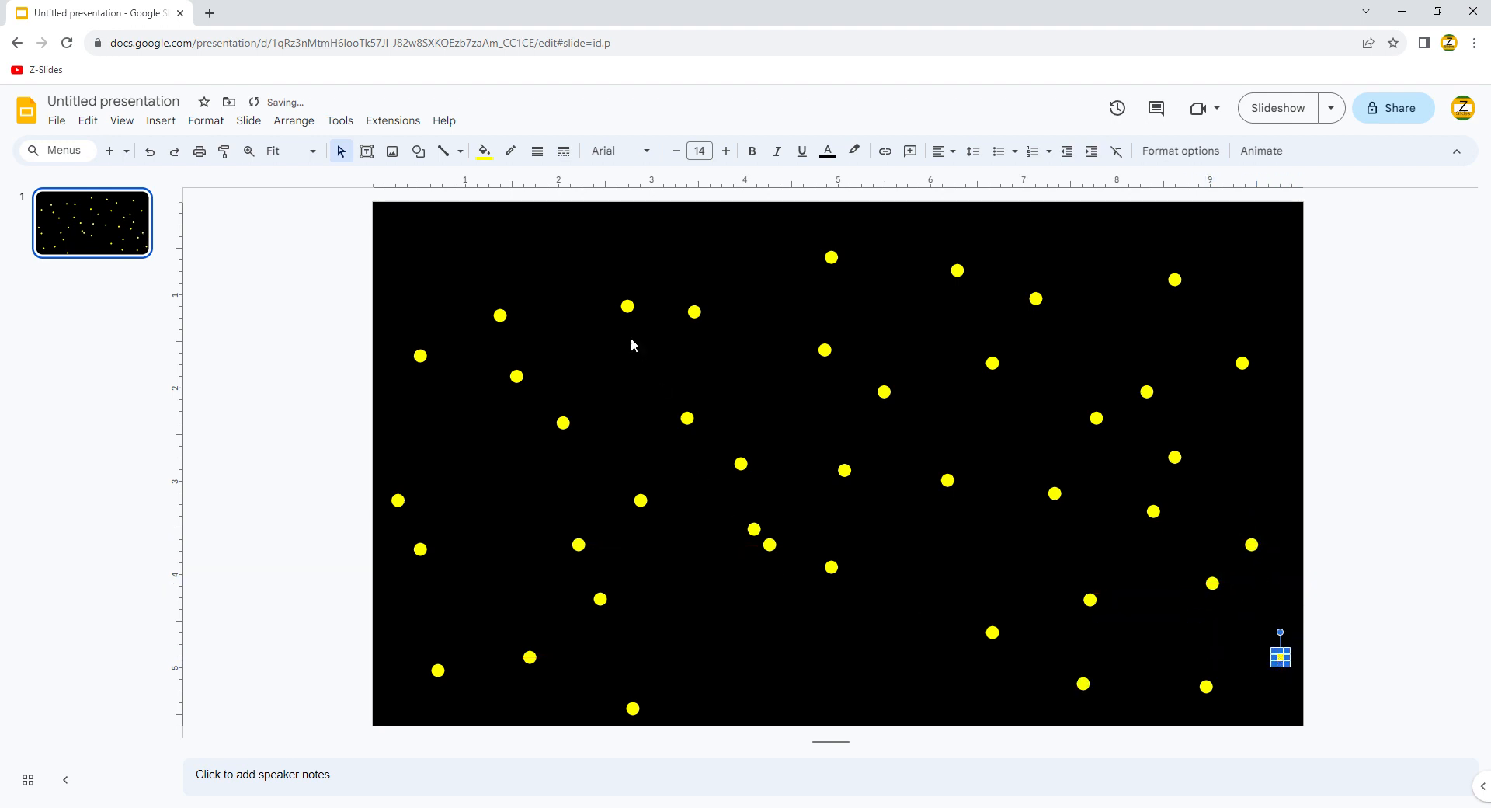
Step: Paste copies of the dots and spread them into empty space in the lower middle
{"action": "key", "text": "ctrl+v"}
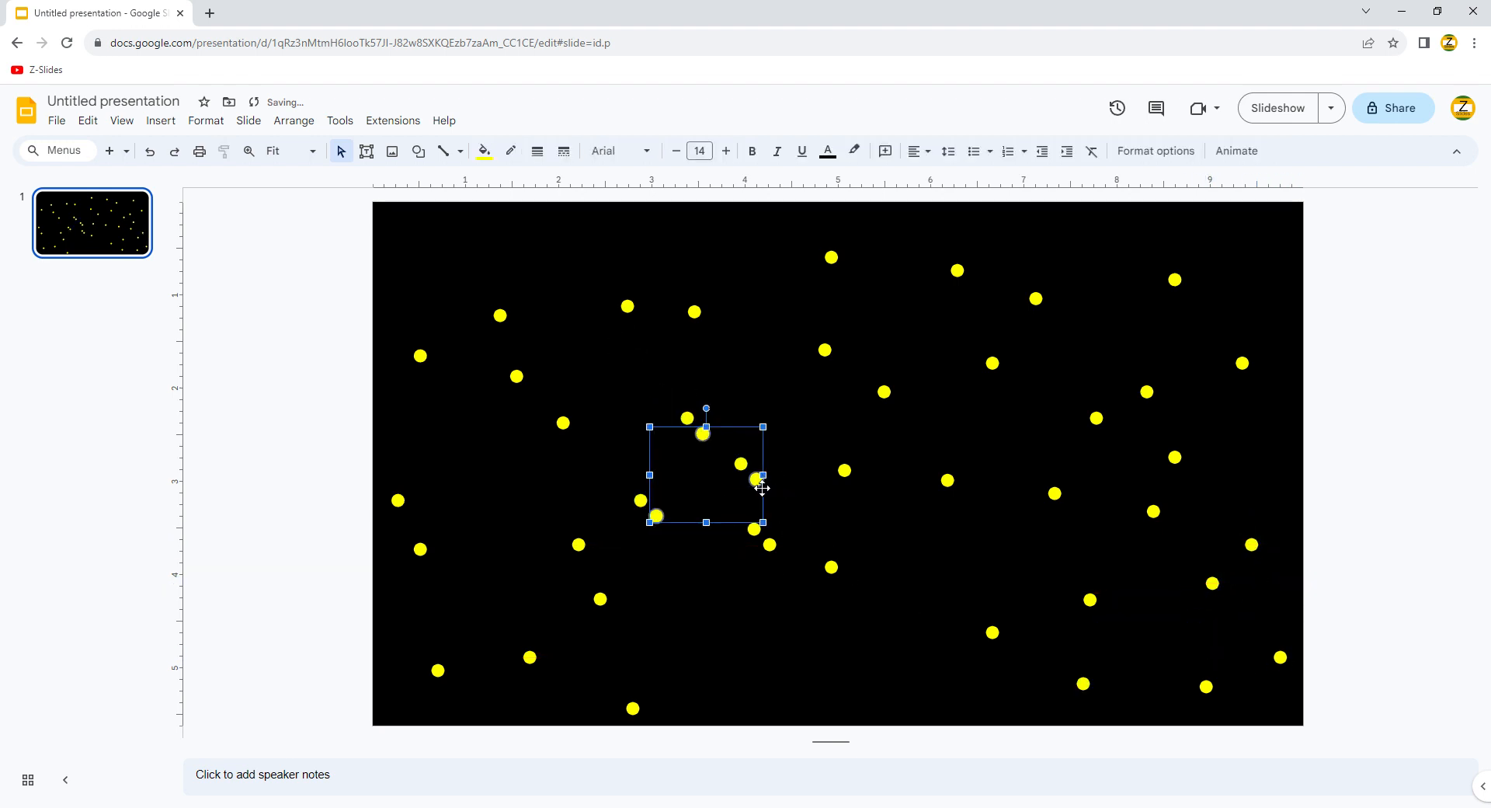
{"action": "left_click_drag", "start_coordinate": [762, 488], "coordinate": [839, 656]}
{"action": "left_click", "coordinate": [752, 673]}
{"action": "left_click_drag", "start_coordinate": [736, 688], "coordinate": [692, 606]}
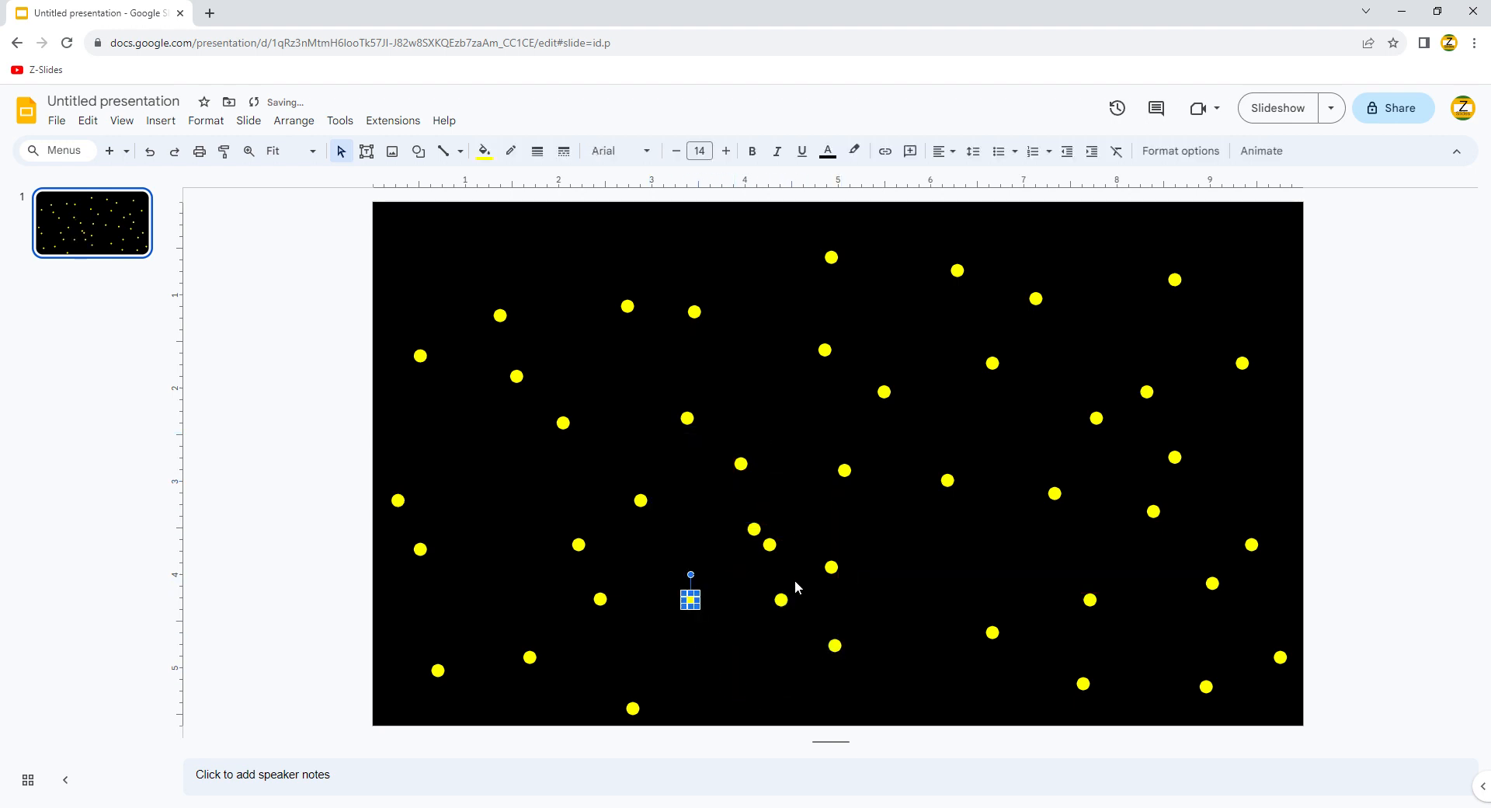
{"action": "left_click_drag", "start_coordinate": [785, 604], "coordinate": [772, 673]}
Step: Duplicate three lower-middle dots and nudge the copies into gaps
{"action": "left_click_drag", "start_coordinate": [798, 538], "coordinate": [1035, 683]}
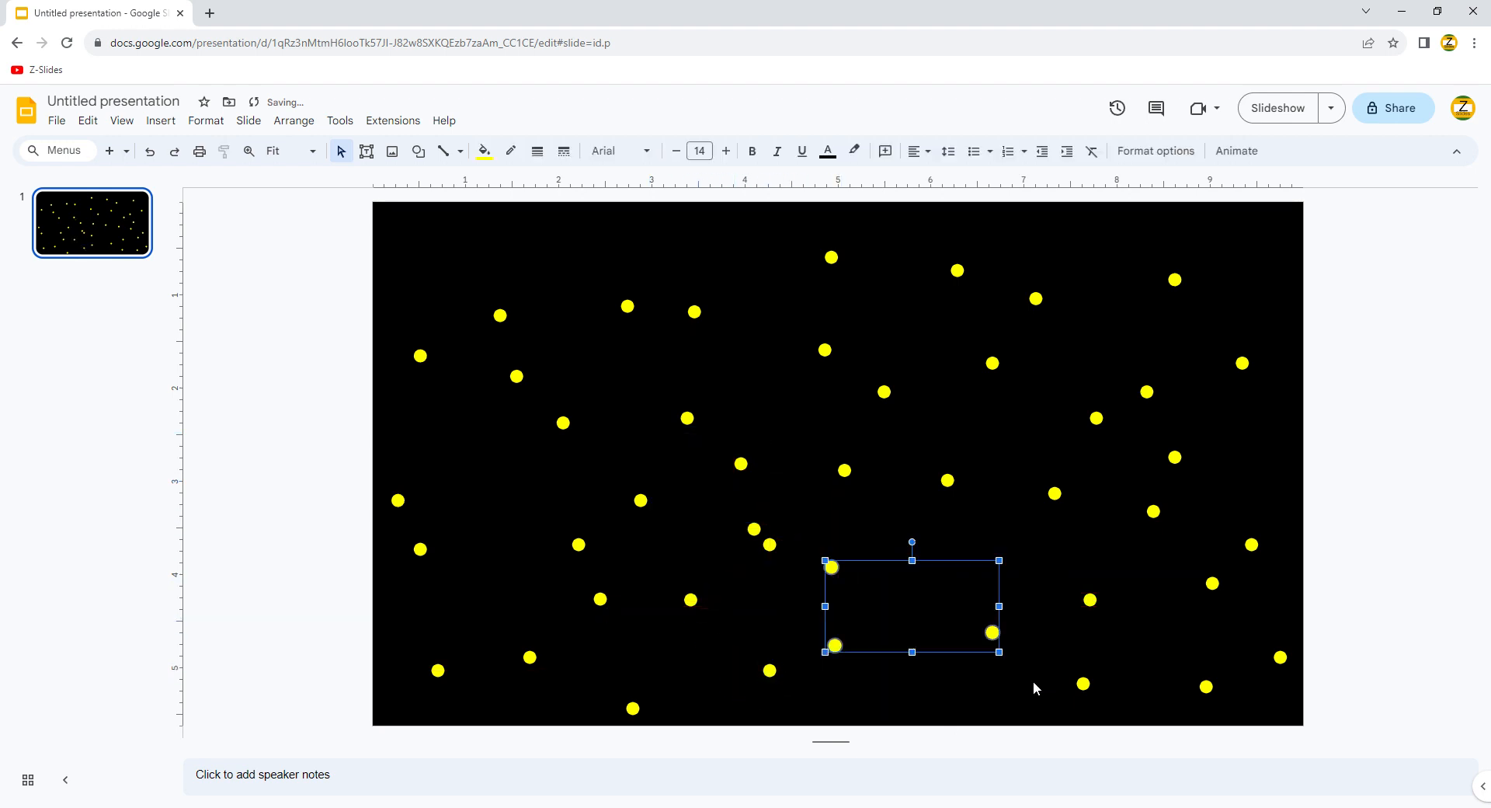
{"action": "key", "text": "ctrl+d"}
{"action": "left_click_drag", "start_coordinate": [863, 672], "coordinate": [887, 686]}
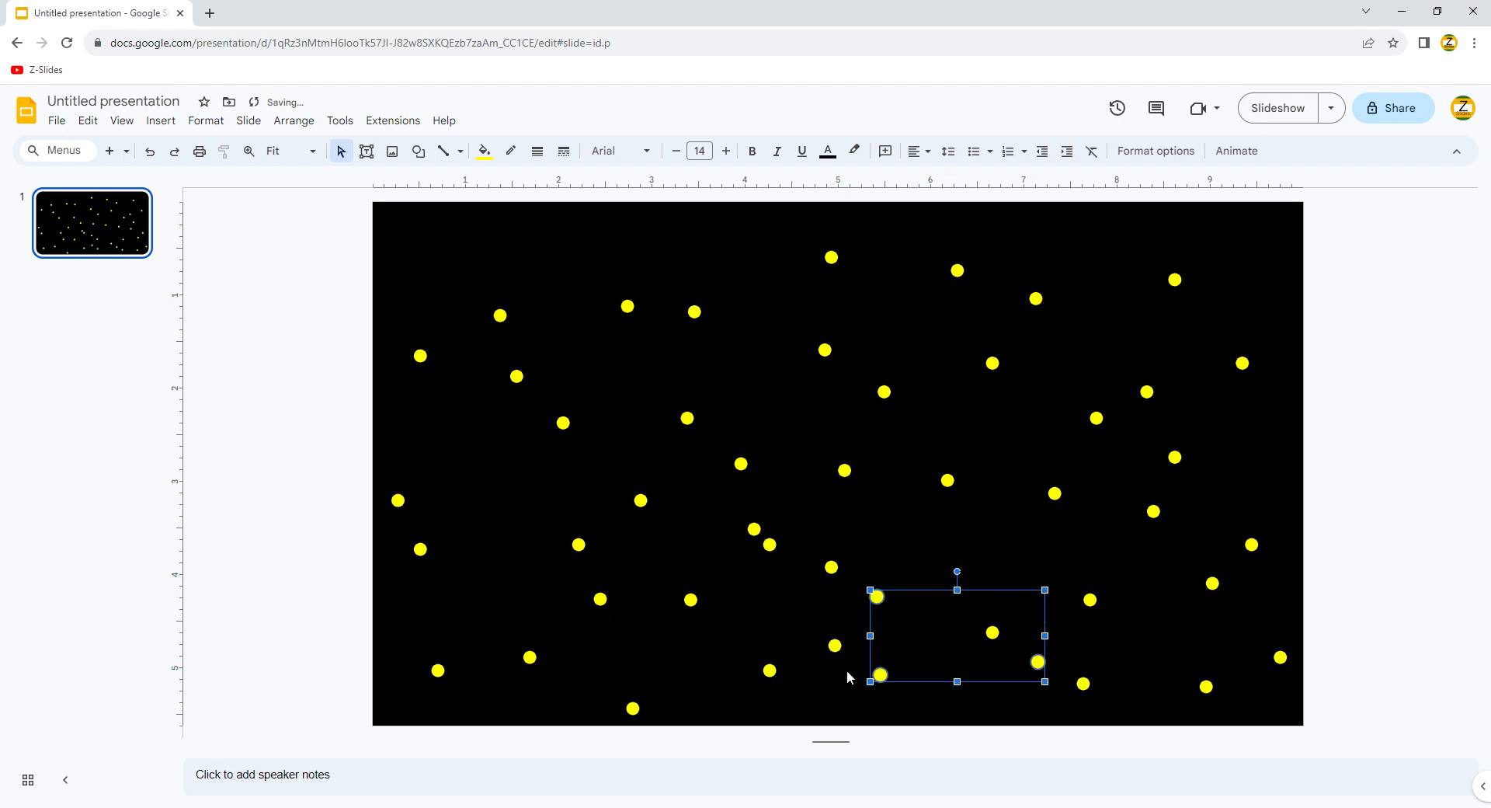
{"action": "left_click", "coordinate": [847, 672]}
{"action": "left_click_drag", "start_coordinate": [1041, 665], "coordinate": [953, 591]}
Step: Duplicate two left-side dots and spread them apart, then delete four unwanted upper-left duplicates
{"action": "left_click_drag", "start_coordinate": [380, 469], "coordinate": [525, 576]}
{"action": "key", "text": "ctrl+d"}
{"action": "left_click", "coordinate": [521, 516]}
{"action": "left_click_drag", "start_coordinate": [492, 450], "coordinate": [470, 469]}
{"action": "left_click_drag", "start_coordinate": [456, 294], "coordinate": [916, 533]}
{"action": "left_click_drag", "start_coordinate": [436, 244], "coordinate": [766, 383]}
{"action": "key", "text": "ctrl+d"}
{"action": "key", "text": "Delete"}
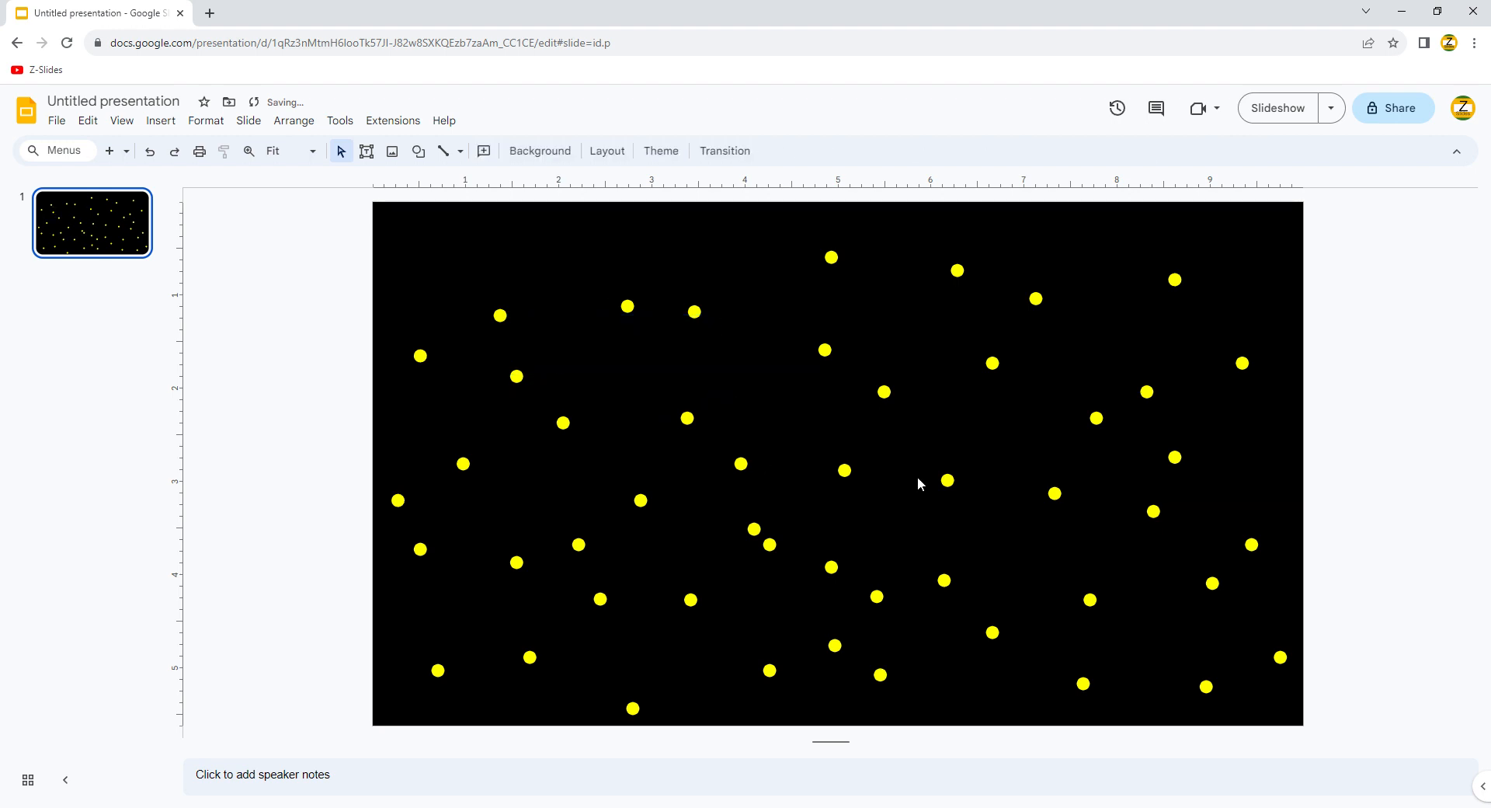
Step: Duplicate four dots, place the copies in the upper left, and add more dots there
{"action": "left_click_drag", "start_coordinate": [816, 491], "coordinate": [988, 654]}
{"action": "key", "text": "ctrl+d"}
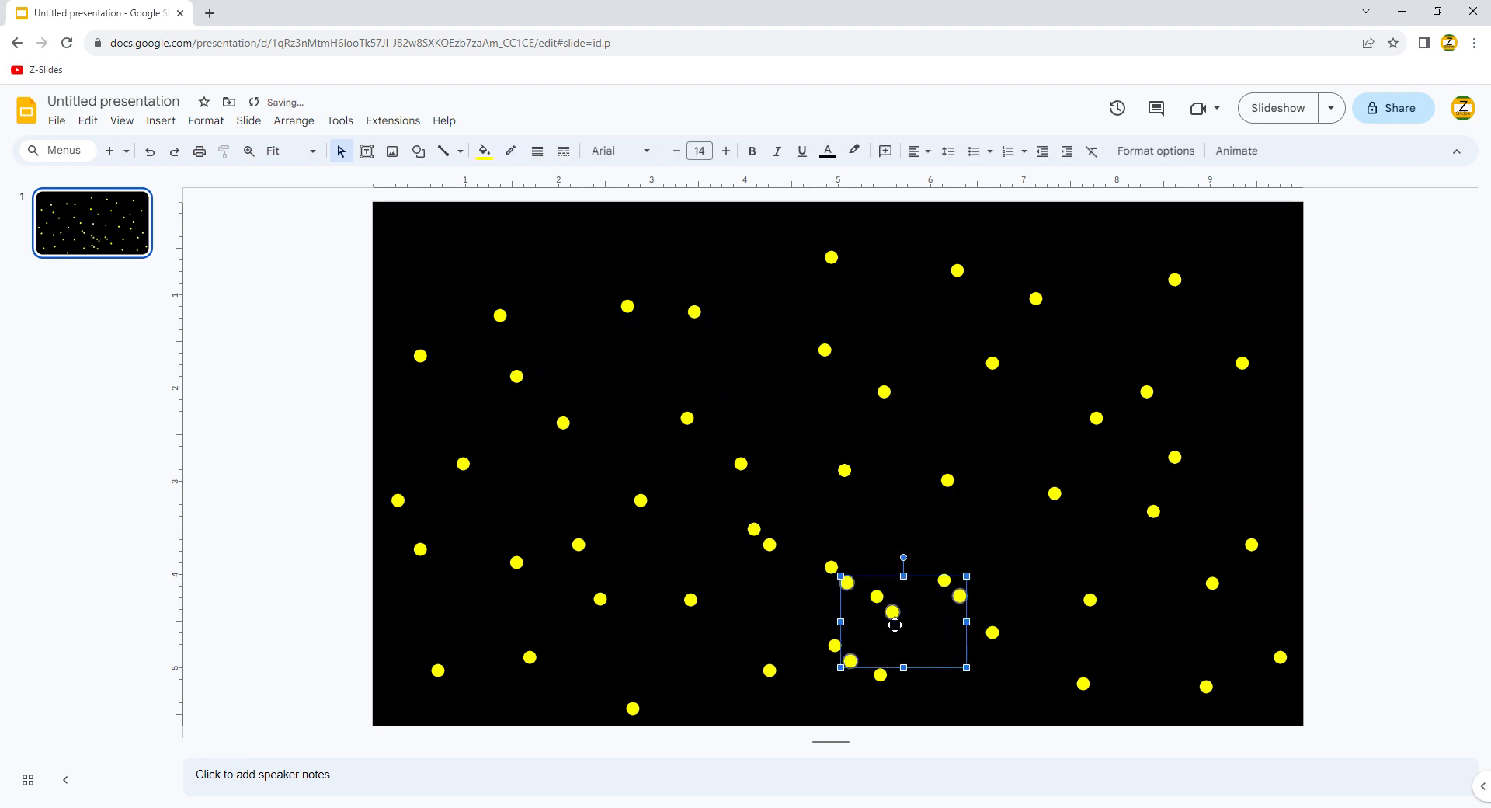
{"action": "left_click_drag", "start_coordinate": [895, 618], "coordinate": [480, 266]}
{"action": "left_click", "coordinate": [586, 316]}
{"action": "key", "text": "ctrl+d"}
{"action": "left_click", "coordinate": [737, 305]}
{"action": "key", "text": "ctrl+d"}
{"action": "left_click_drag", "start_coordinate": [534, 211], "coordinate": [575, 247]}
{"action": "left_click", "coordinate": [491, 251]}
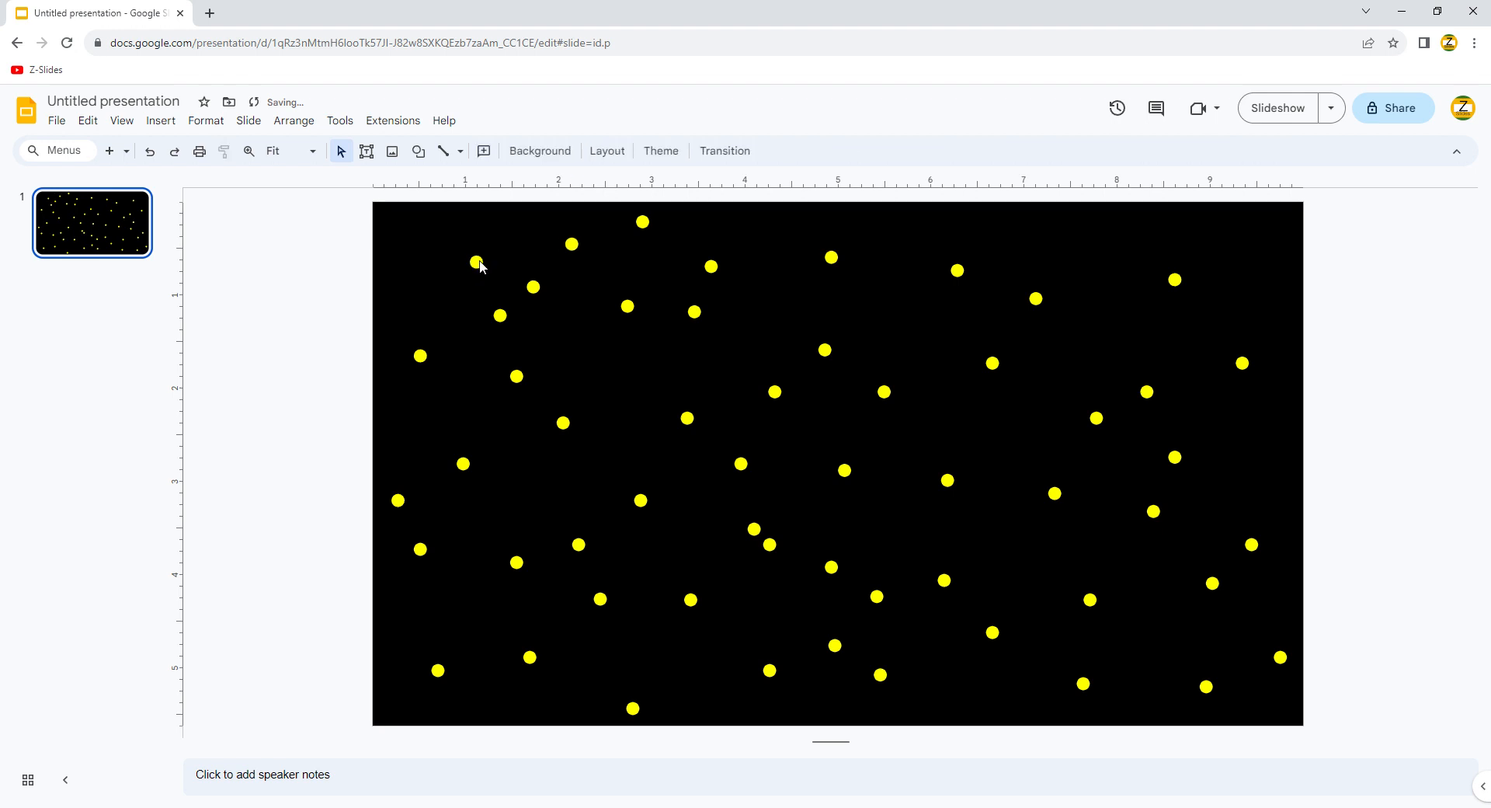
{"action": "left_click_drag", "start_coordinate": [480, 265], "coordinate": [440, 270]}
Step: Duplicate two dots and move the copies up to the right
{"action": "left_click_drag", "start_coordinate": [877, 305], "coordinate": [1088, 433]}
{"action": "key", "text": "ctrl+d"}
{"action": "left_click_drag", "start_coordinate": [1009, 380], "coordinate": [1142, 304]}
{"action": "left_click", "coordinate": [1164, 237]}
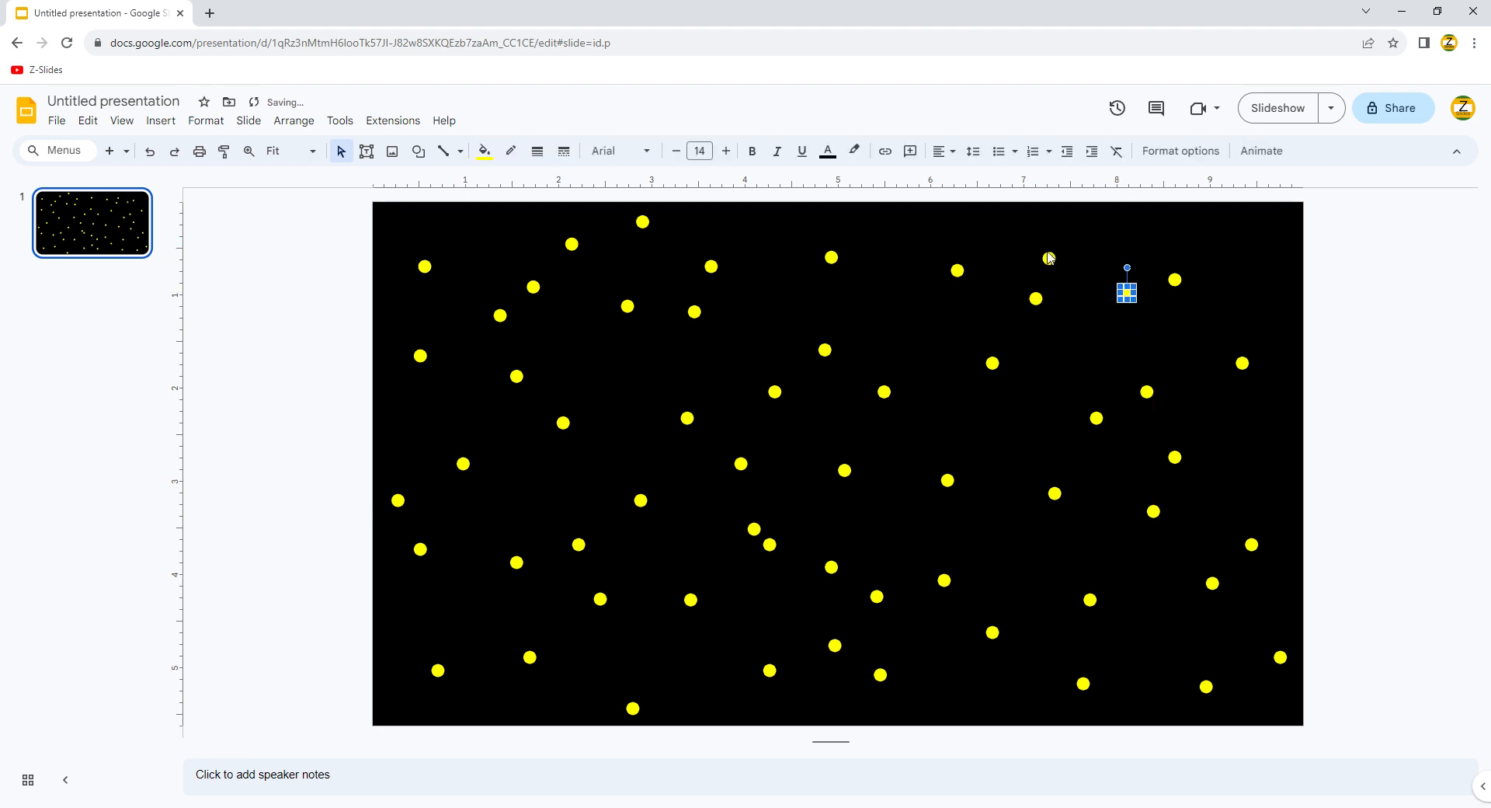
Step: Cancel an accidental resize of an upper-right dot, then duplicate and position more right-side dots
{"action": "left_click", "coordinate": [1048, 254]}
{"action": "left_click_drag", "start_coordinate": [1044, 253], "coordinate": [1277, 452]}
{"action": "key", "text": "Escape"}
{"action": "left_click", "coordinate": [1276, 451]}
{"action": "mouse_move", "coordinate": [1051, 261]}
{"action": "left_mouse_down"}
{"action": "mouse_move", "coordinate": [1312, 516]}
{"action": "mouse_move", "coordinate": [1039, 237]}
{"action": "left_mouse_up"}
{"action": "key", "text": "ctrl+d"}
{"action": "left_click", "coordinate": [1322, 498]}
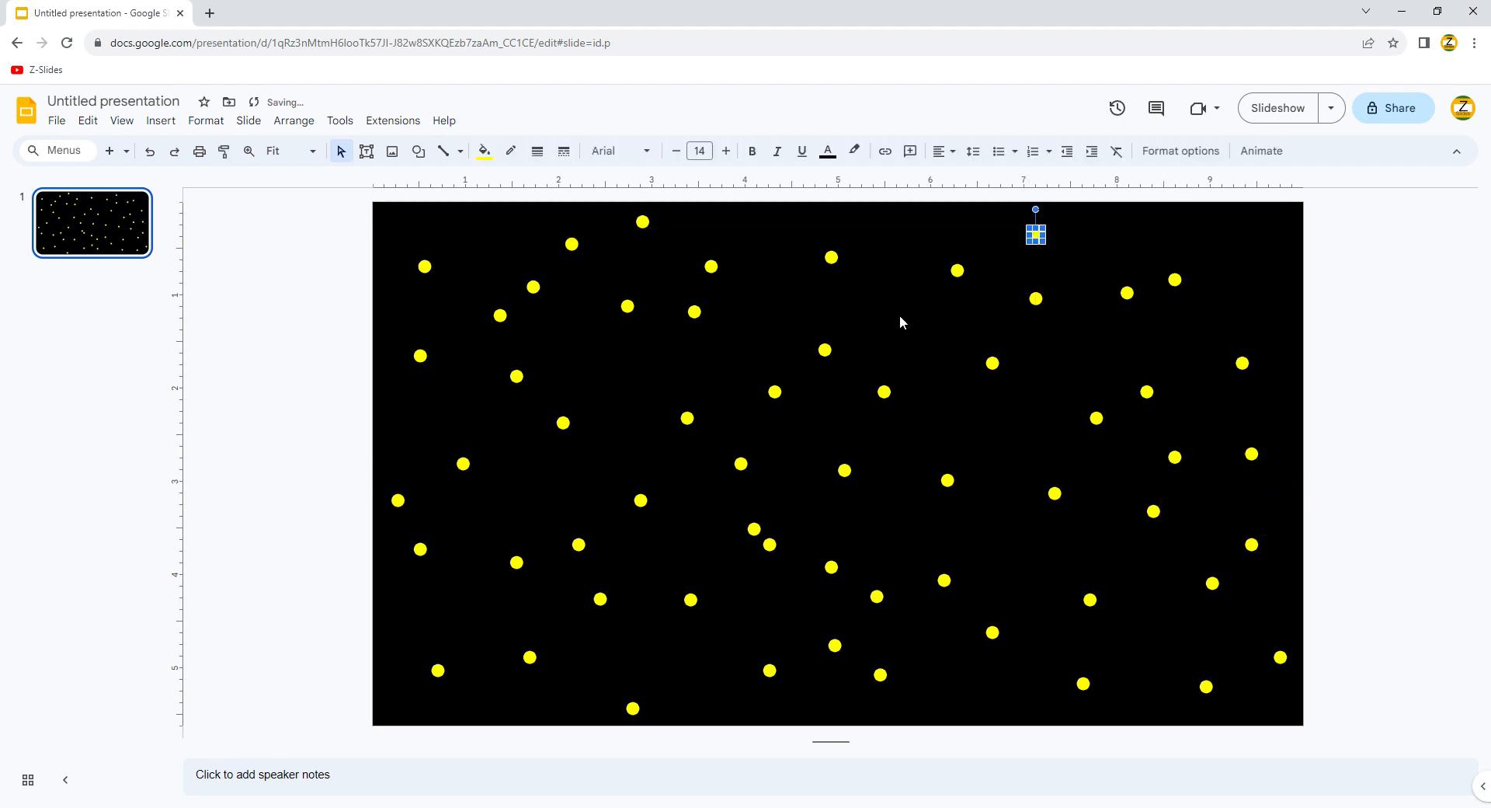
{"action": "key", "text": "ctrl+d"}
{"action": "left_click_drag", "start_coordinate": [888, 398], "coordinate": [903, 336]}
{"action": "left_click", "coordinate": [922, 410]}
{"action": "left_click", "coordinate": [935, 386]}
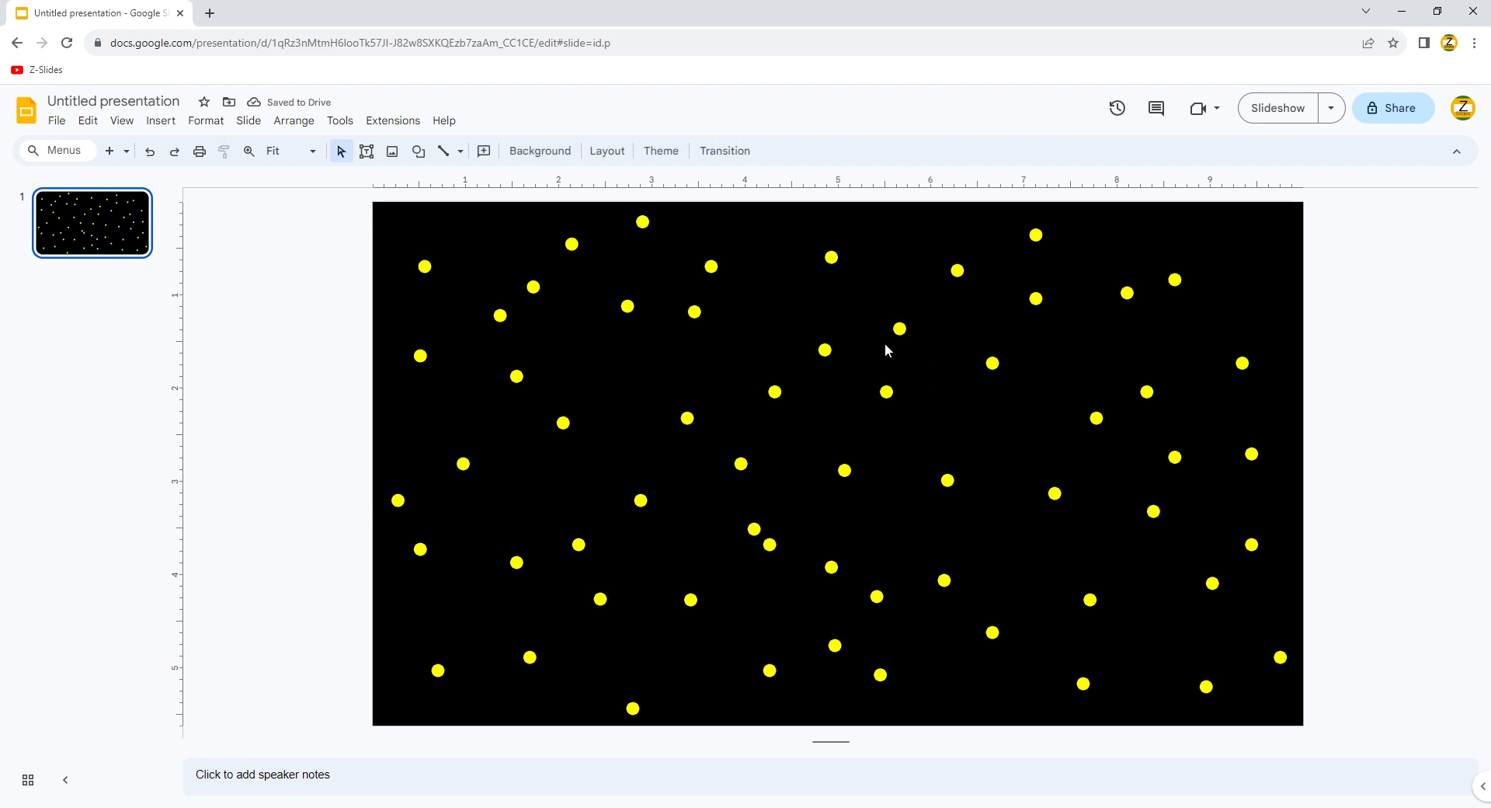
Step: Draw the first wavy cloud outline with the Curve tool on the upper left
{"action": "left_click", "coordinate": [461, 151]}
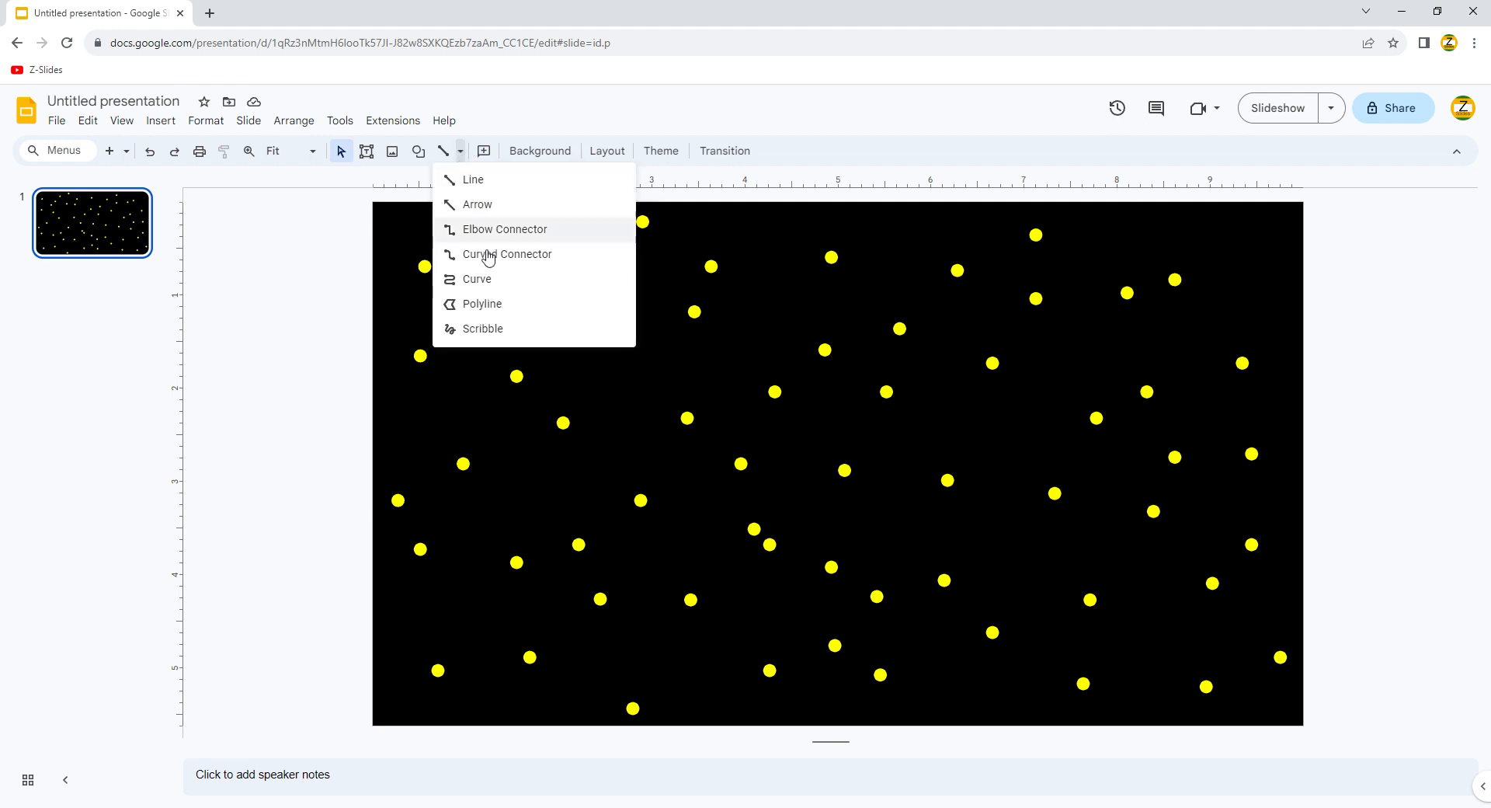
{"action": "left_click", "coordinate": [522, 281]}
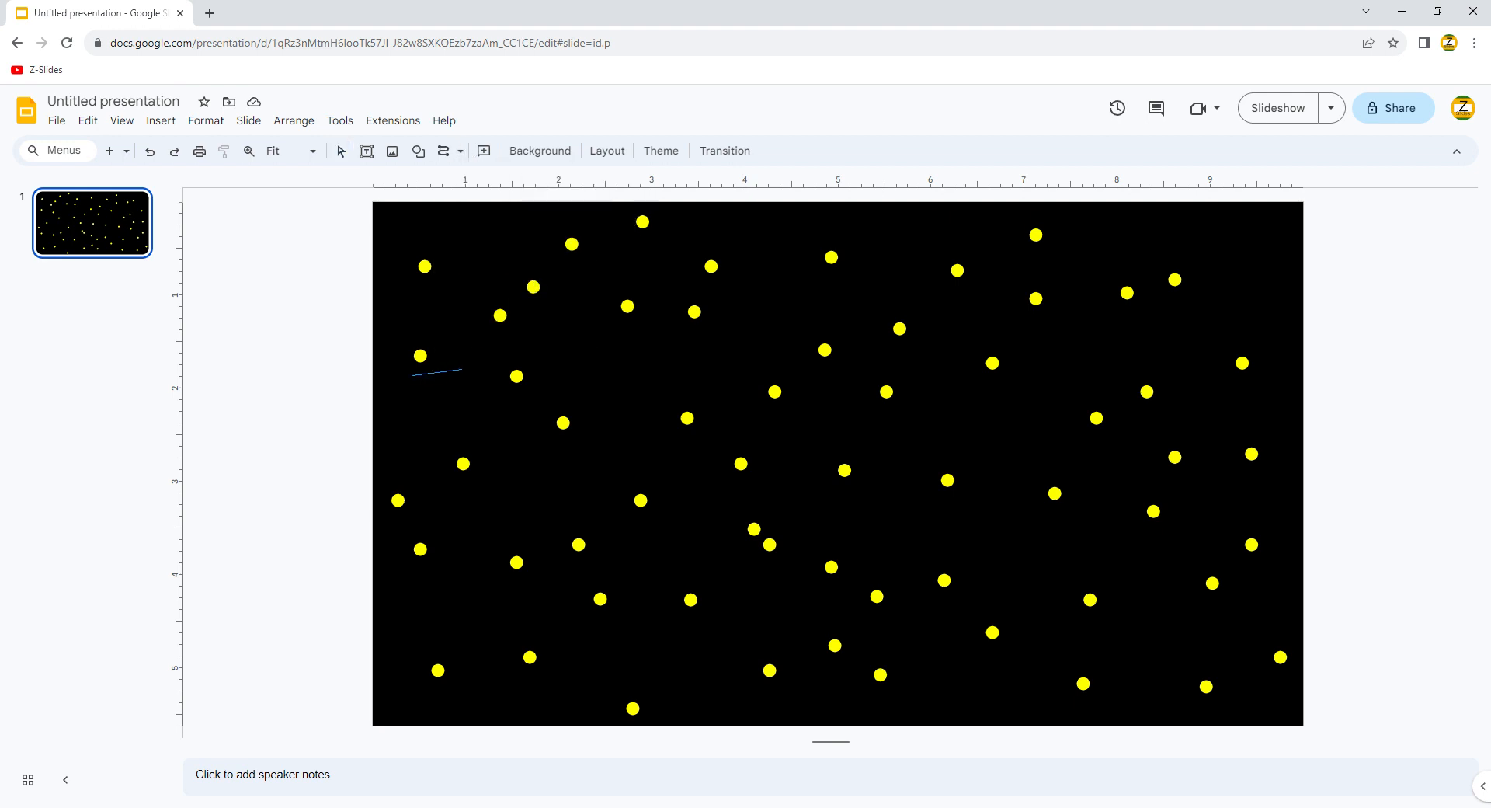
{"action": "left_click", "coordinate": [461, 369]}
{"action": "left_click", "coordinate": [509, 413]}
{"action": "left_click", "coordinate": [540, 330]}
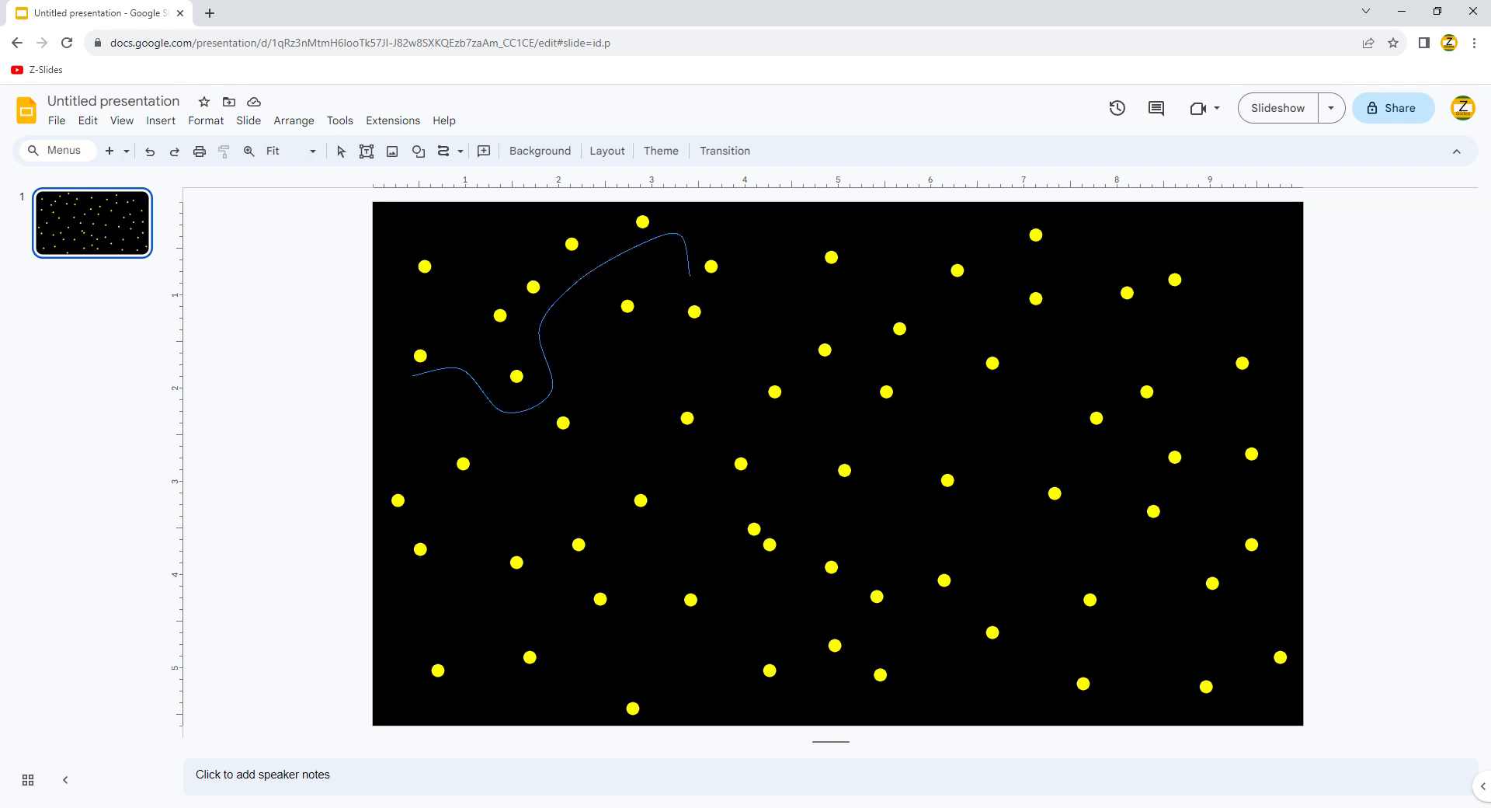
{"action": "left_click", "coordinate": [742, 297]}
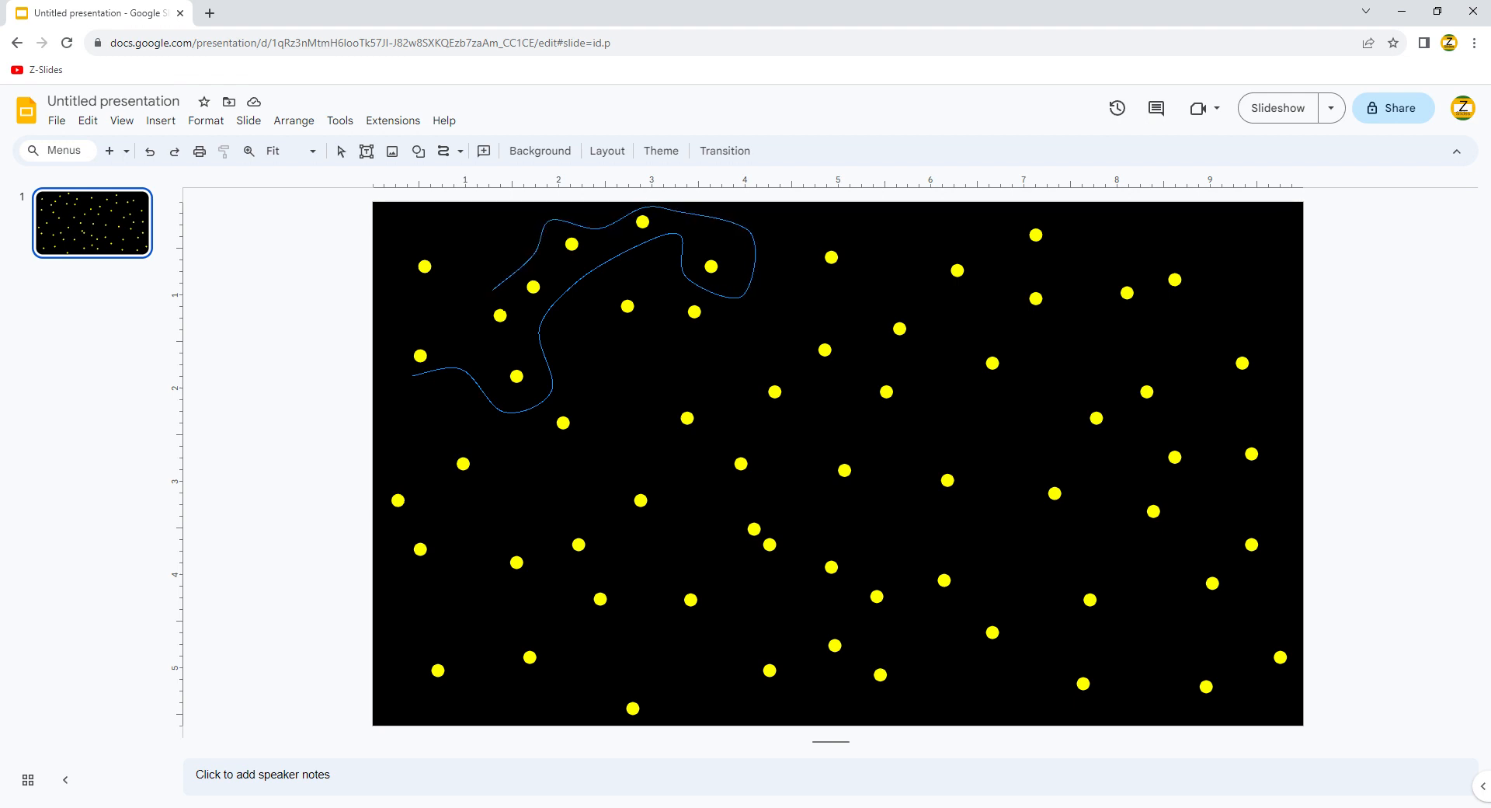
{"action": "left_click", "coordinate": [484, 293]}
{"action": "left_click", "coordinate": [457, 235]}
{"action": "left_click", "coordinate": [398, 254]}
{"action": "left_click", "coordinate": [413, 375]}
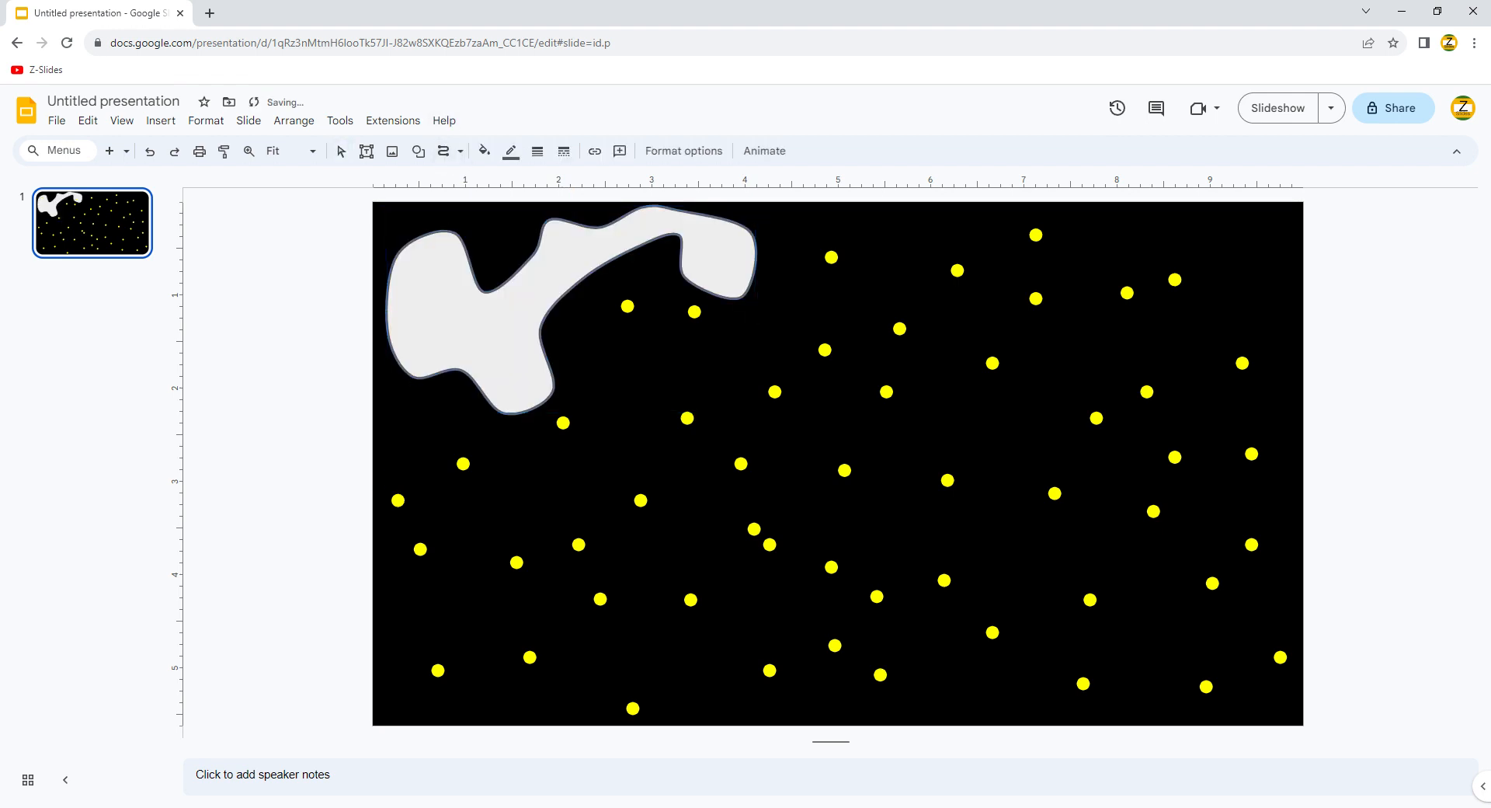
Step: Draw a second curved cloud on the lower left and smooth its top edge
{"action": "left_click", "coordinate": [393, 534]}
{"action": "left_click", "coordinate": [515, 608]}
{"action": "left_click", "coordinate": [543, 569]}
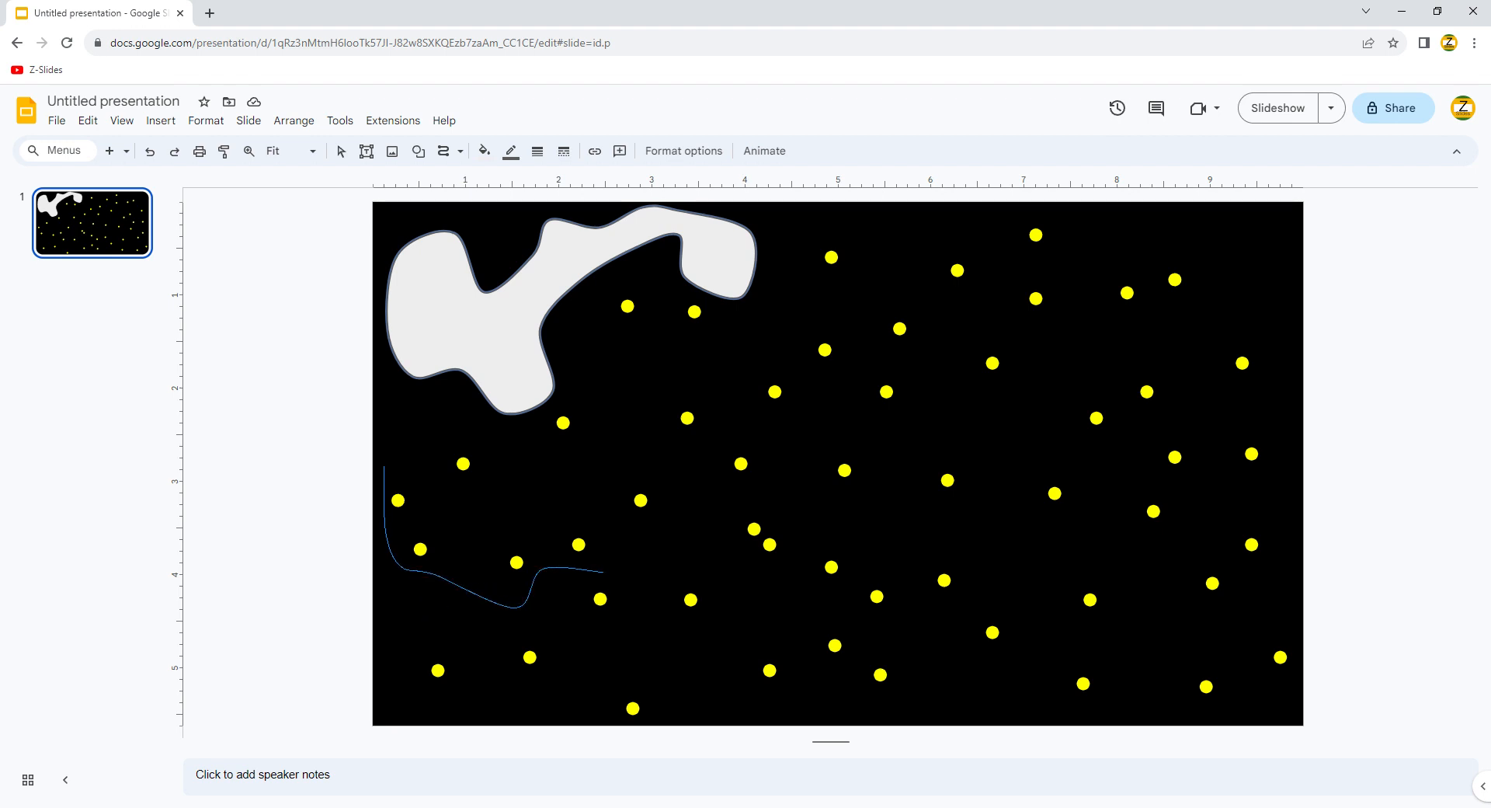
{"action": "left_click", "coordinate": [572, 596]}
{"action": "left_click", "coordinate": [613, 612]}
{"action": "left_click", "coordinate": [626, 460]}
{"action": "left_click", "coordinate": [576, 404]}
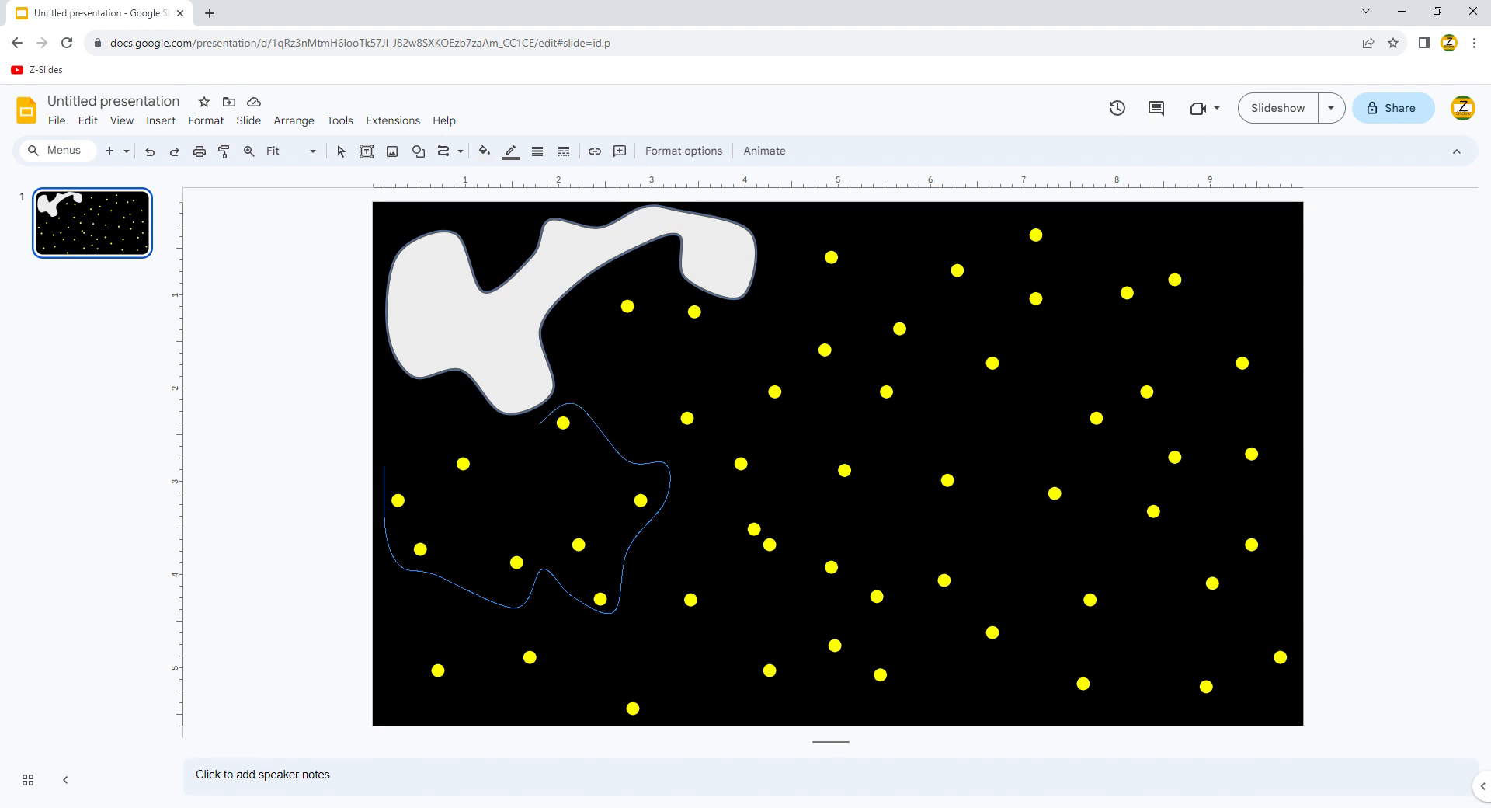
{"action": "left_click", "coordinate": [542, 427]}
{"action": "left_click", "coordinate": [471, 412]}
{"action": "left_click", "coordinate": [383, 466]}
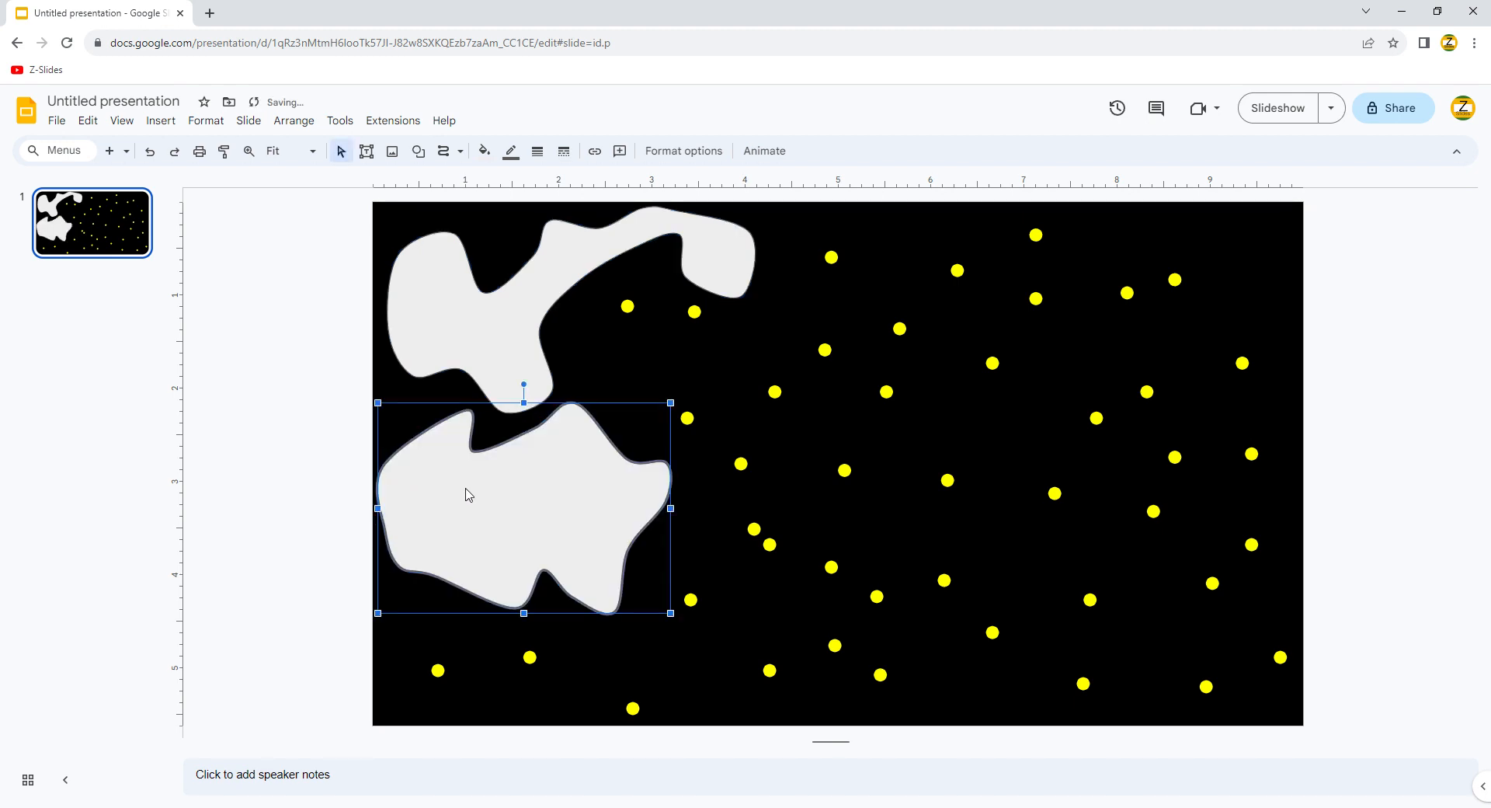
{"action": "double_click", "coordinate": [475, 466]}
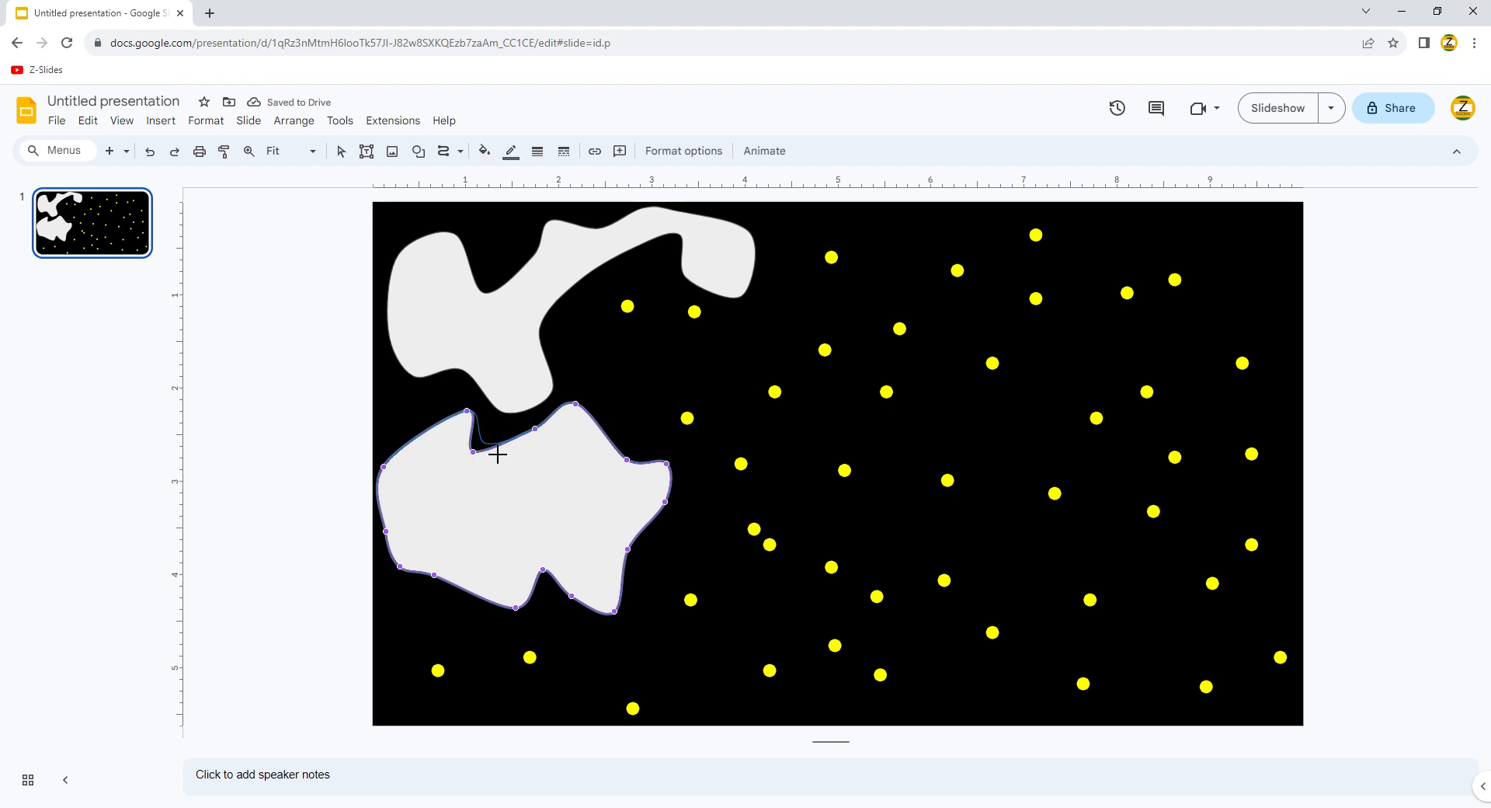
{"action": "left_click_drag", "start_coordinate": [473, 451], "coordinate": [488, 438]}
Step: Draw a third curved cloud in the centre of the slide
{"action": "left_click", "coordinate": [450, 153]}
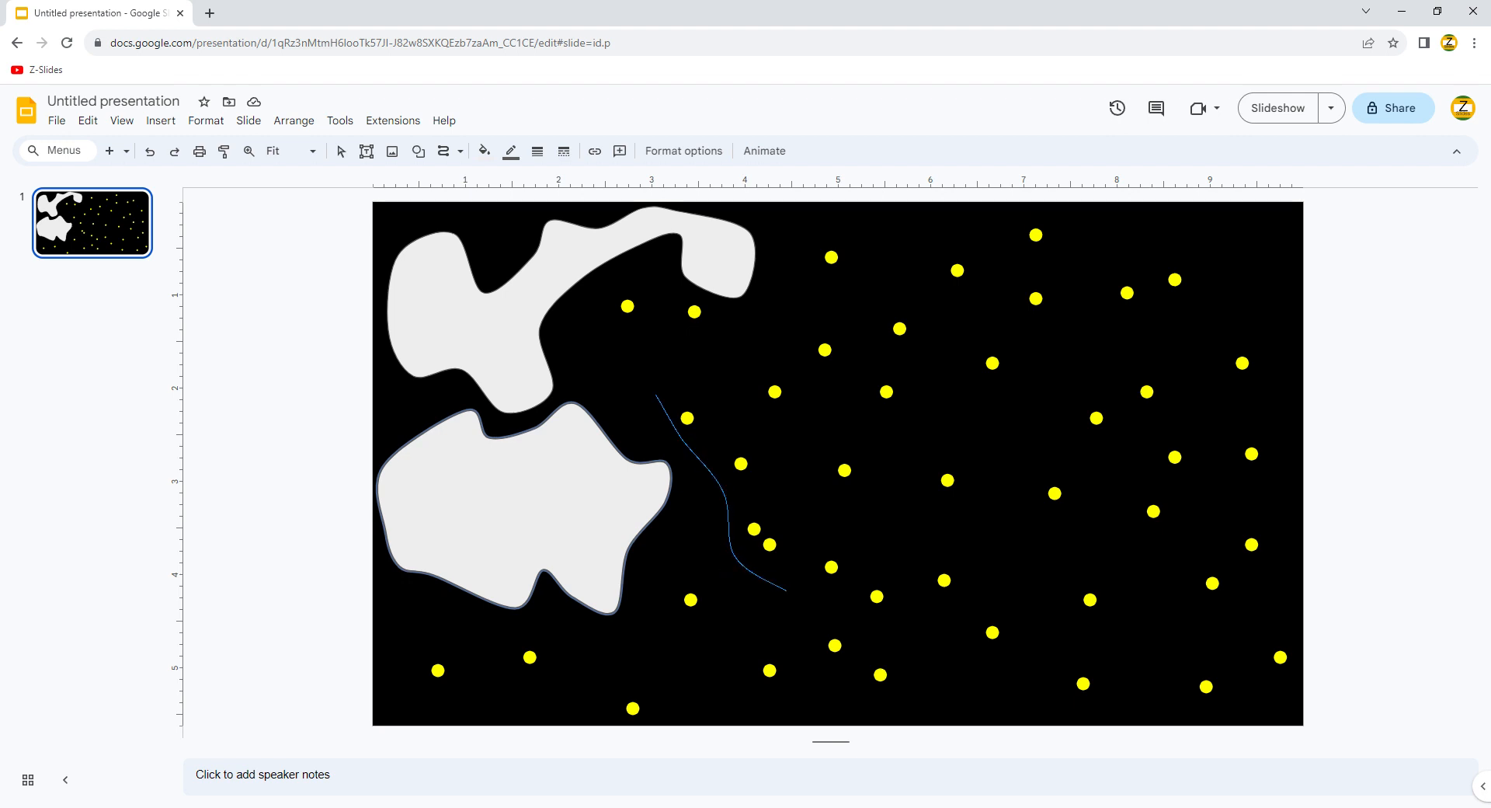
{"action": "left_click", "coordinate": [786, 591]}
{"action": "left_click", "coordinate": [848, 583]}
{"action": "left_click", "coordinate": [820, 509]}
{"action": "left_click", "coordinate": [823, 424]}
{"action": "left_click", "coordinate": [859, 372]}
{"action": "left_click", "coordinate": [847, 320]}
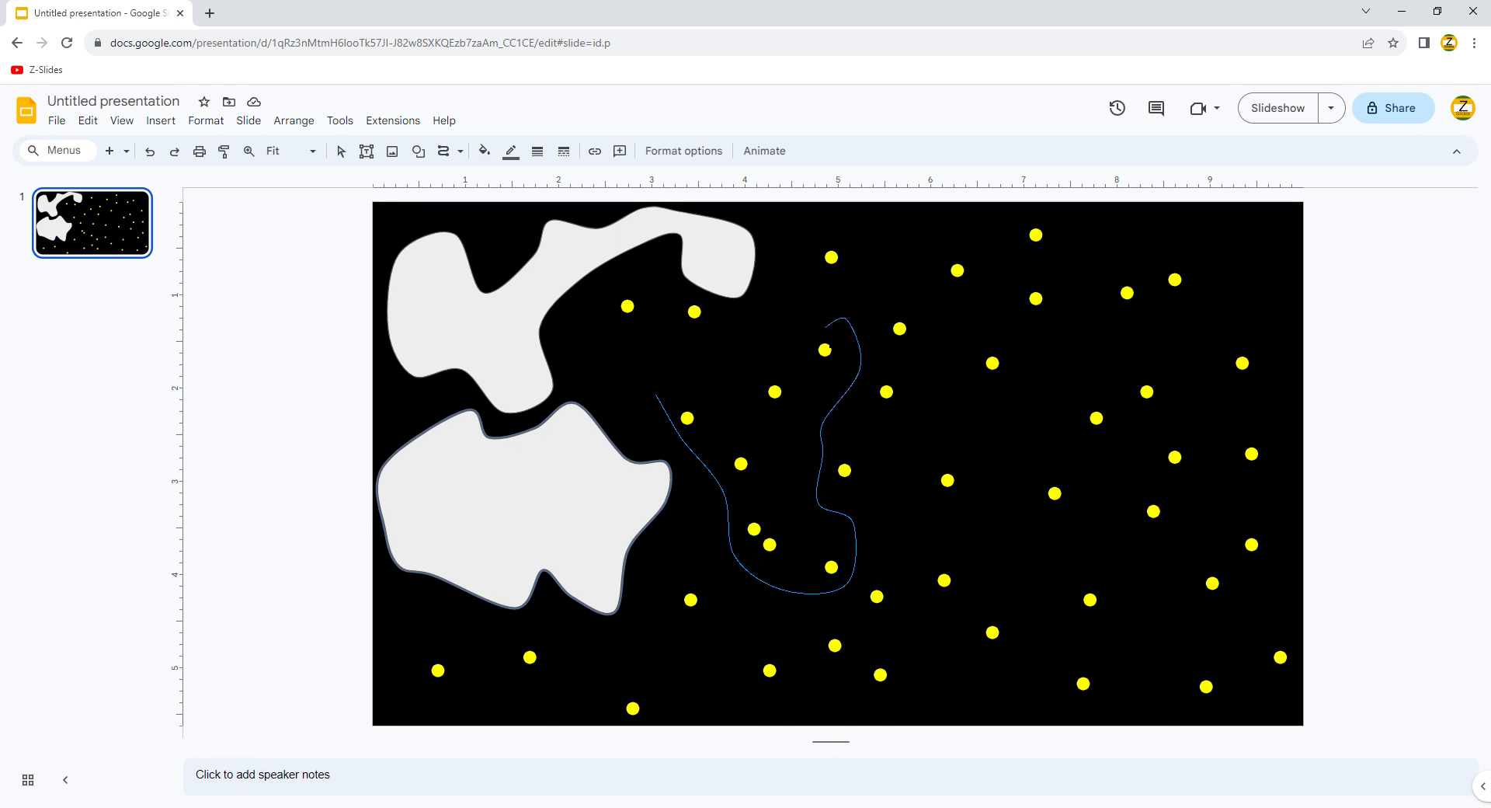
{"action": "left_click", "coordinate": [799, 312]}
{"action": "left_click", "coordinate": [767, 351]}
{"action": "left_click", "coordinate": [649, 288]}
{"action": "left_click", "coordinate": [650, 394]}
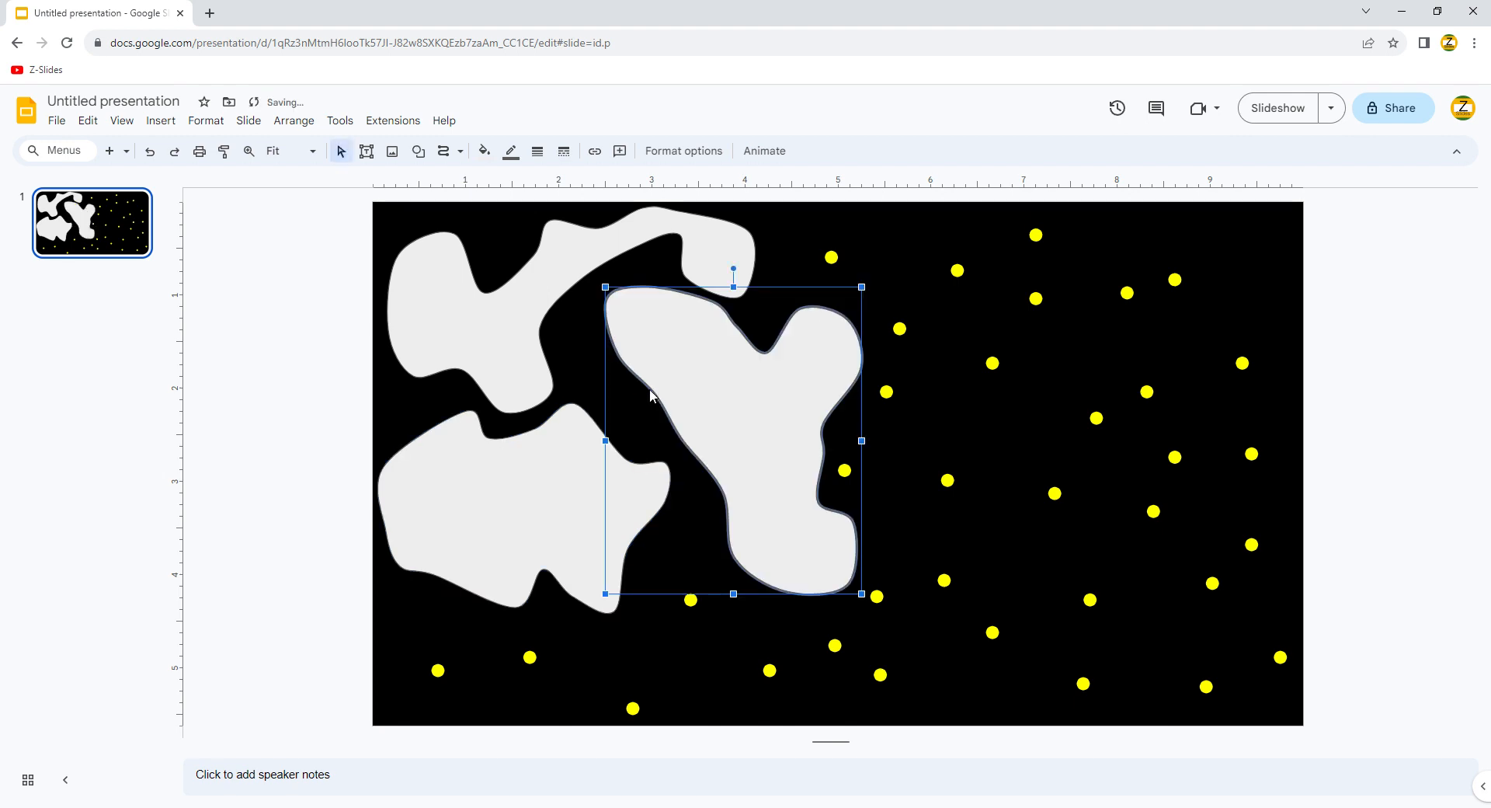
Step: Trace a fourth curved cloud to the right of the centre cloud
{"action": "left_click", "coordinate": [445, 153]}
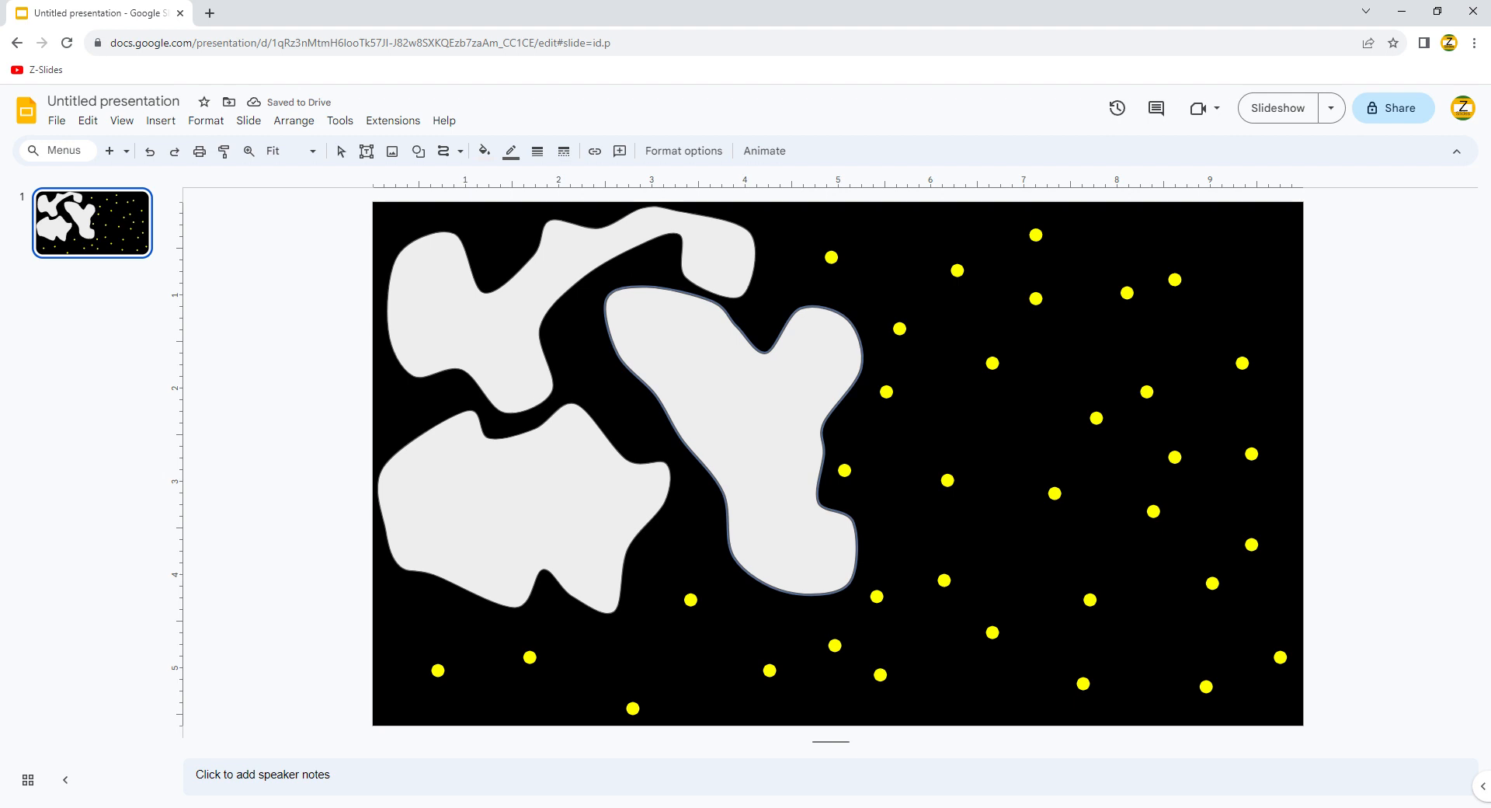
{"action": "mouse_move", "coordinate": [834, 282]}
{"action": "left_mouse_down"}
{"action": "mouse_move", "coordinate": [882, 338]}
{"action": "mouse_move", "coordinate": [866, 401]}
{"action": "left_mouse_up"}
{"action": "mouse_move", "coordinate": [844, 488]}
{"action": "left_mouse_down"}
{"action": "mouse_move", "coordinate": [907, 494]}
{"action": "mouse_move", "coordinate": [937, 520]}
{"action": "mouse_move", "coordinate": [1007, 495]}
{"action": "mouse_move", "coordinate": [1029, 369]}
{"action": "left_mouse_up"}
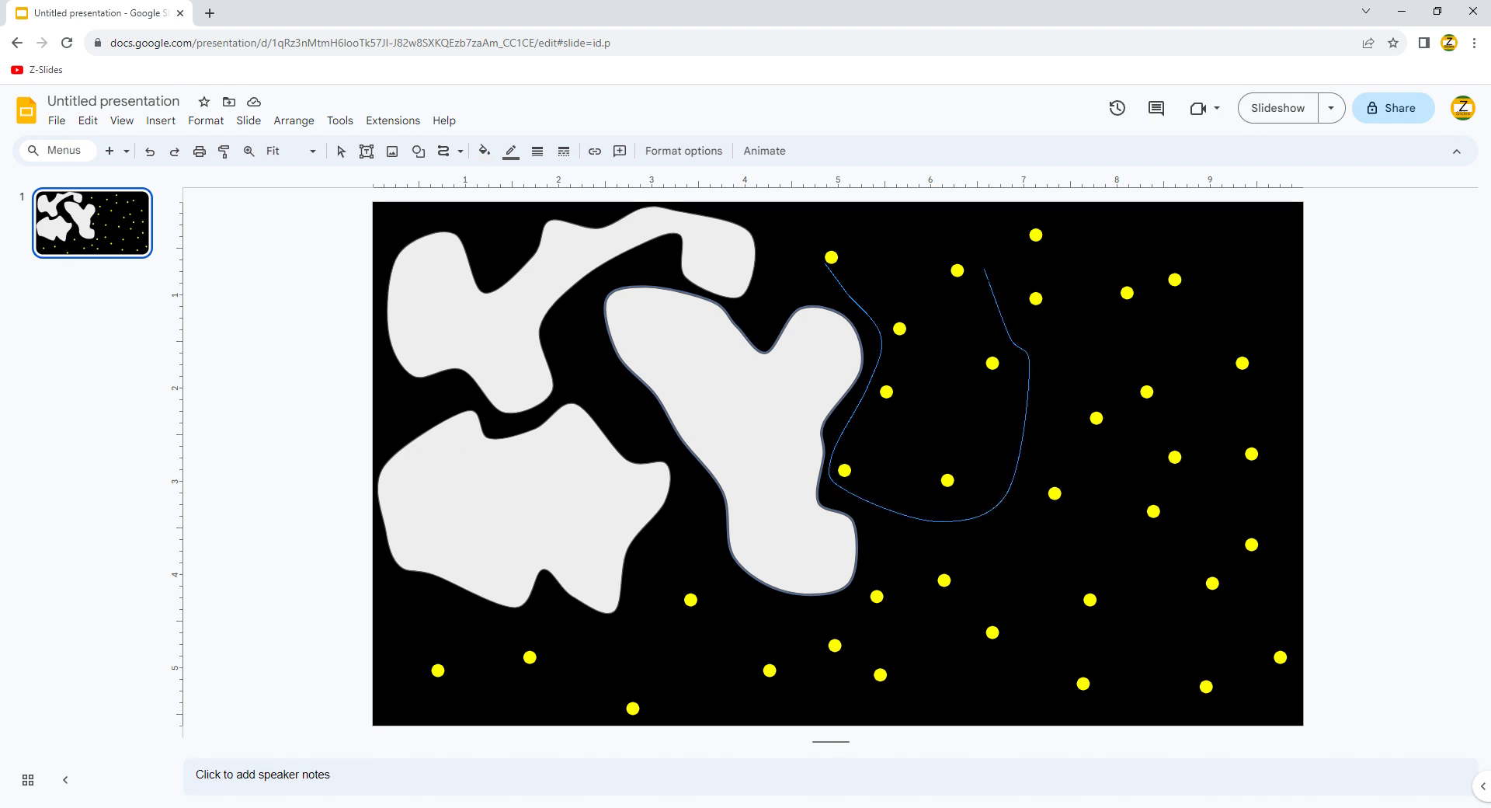
{"action": "mouse_move", "coordinate": [893, 258]}
{"action": "left_mouse_down"}
{"action": "mouse_move", "coordinate": [834, 256]}
{"action": "mouse_move", "coordinate": [834, 273]}
{"action": "mouse_move", "coordinate": [810, 275]}
{"action": "left_mouse_up"}
{"action": "left_click", "coordinate": [795, 275]}
{"action": "left_click", "coordinate": [445, 152]}
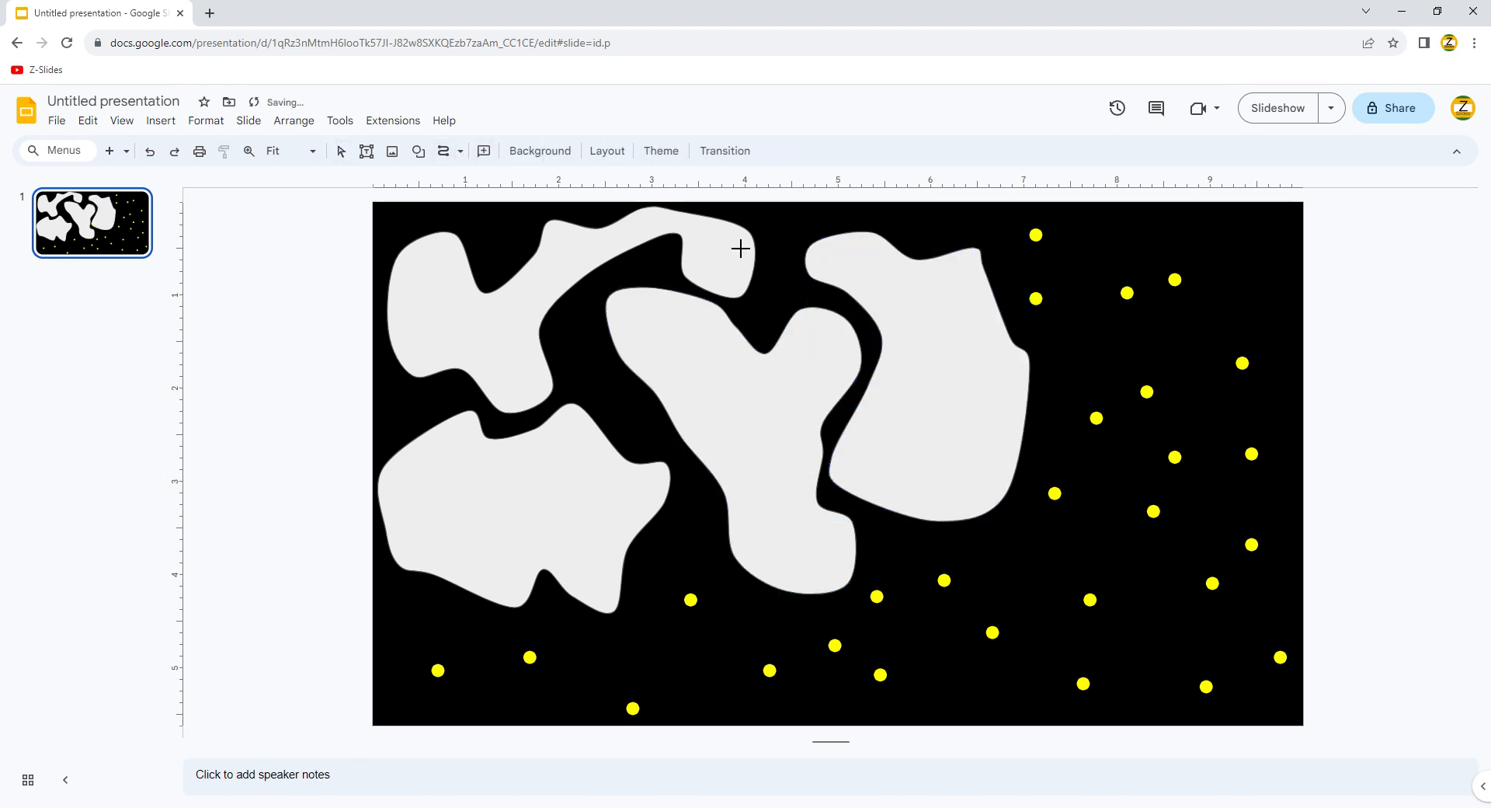
Step: Draw a fifth curved cloud filling the upper-right corner
{"action": "left_click", "coordinate": [1033, 233]}
{"action": "left_click", "coordinate": [1128, 339]}
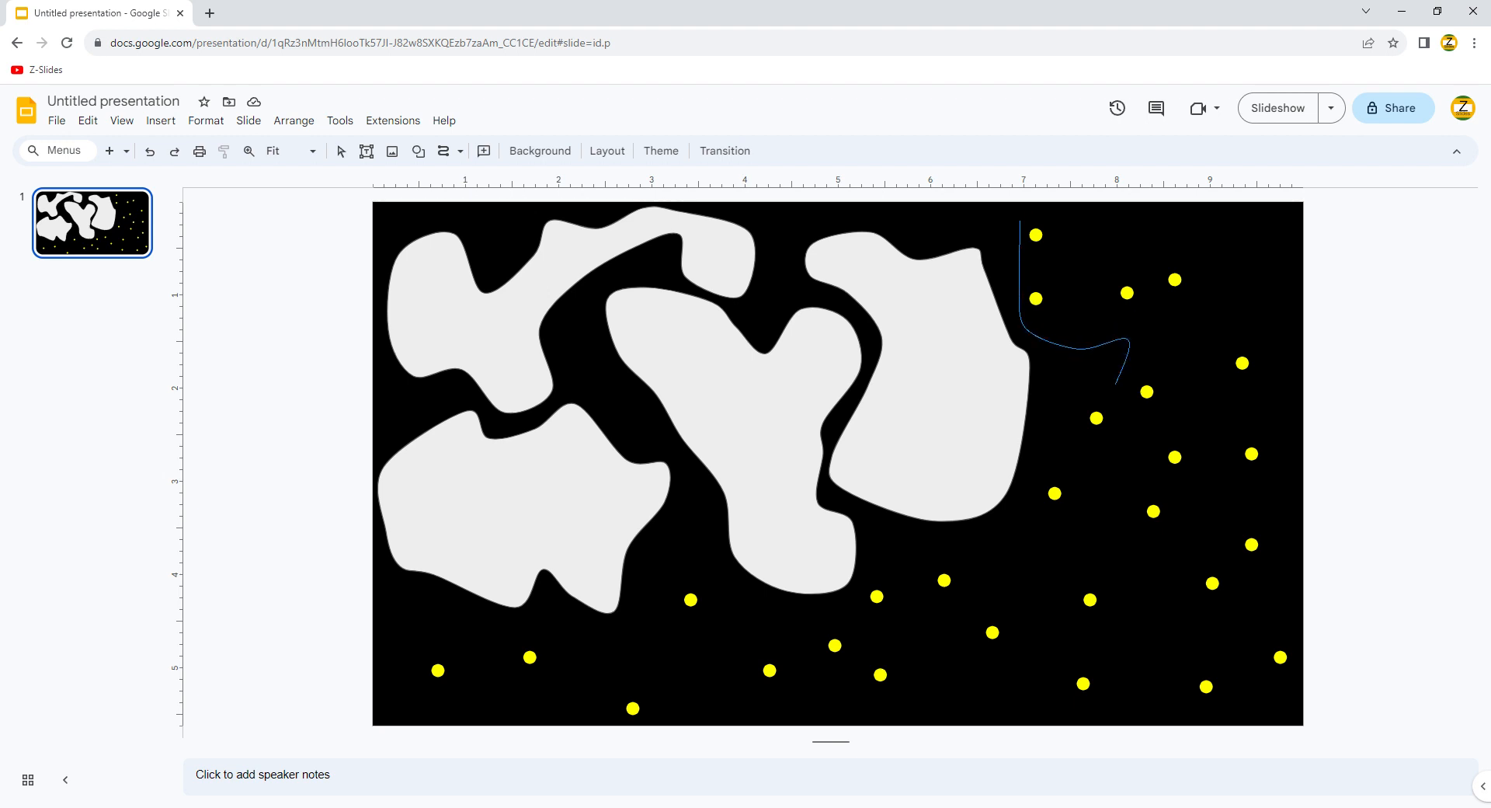
{"action": "left_click", "coordinate": [1067, 455]}
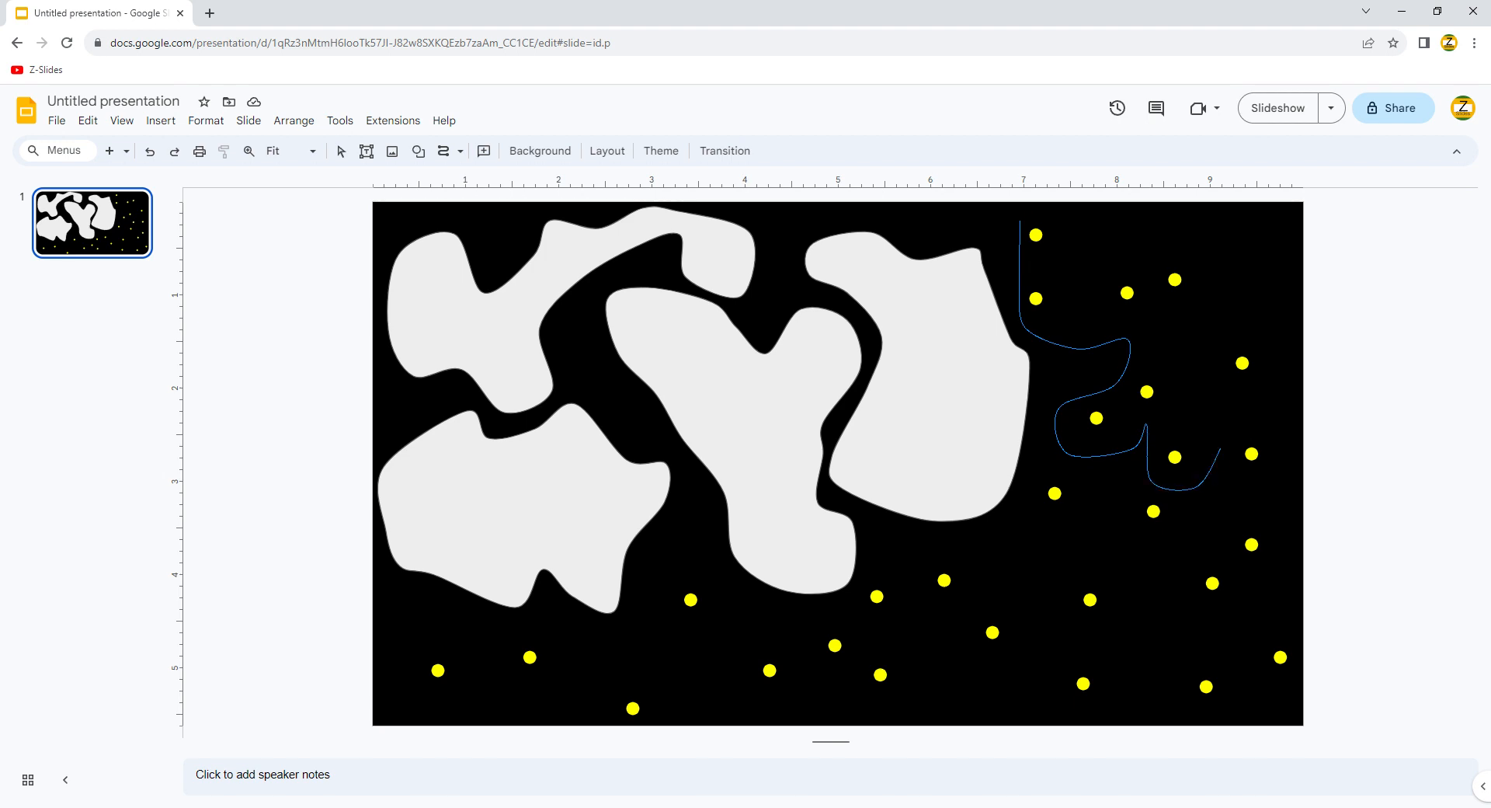
{"action": "left_click", "coordinate": [1308, 365]}
{"action": "left_click", "coordinate": [1221, 276]}
{"action": "left_click", "coordinate": [1197, 256]}
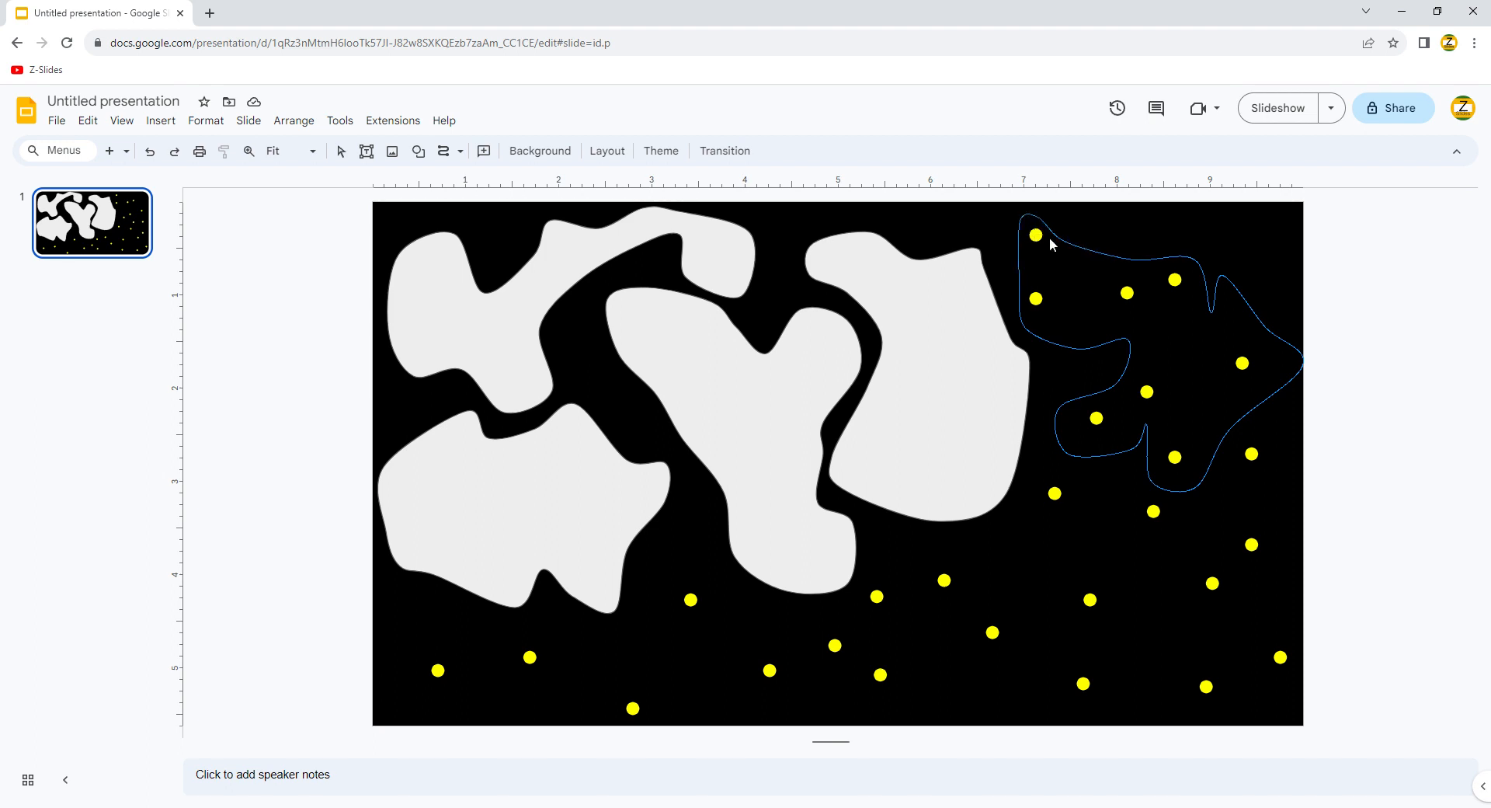
{"action": "left_click", "coordinate": [1022, 220]}
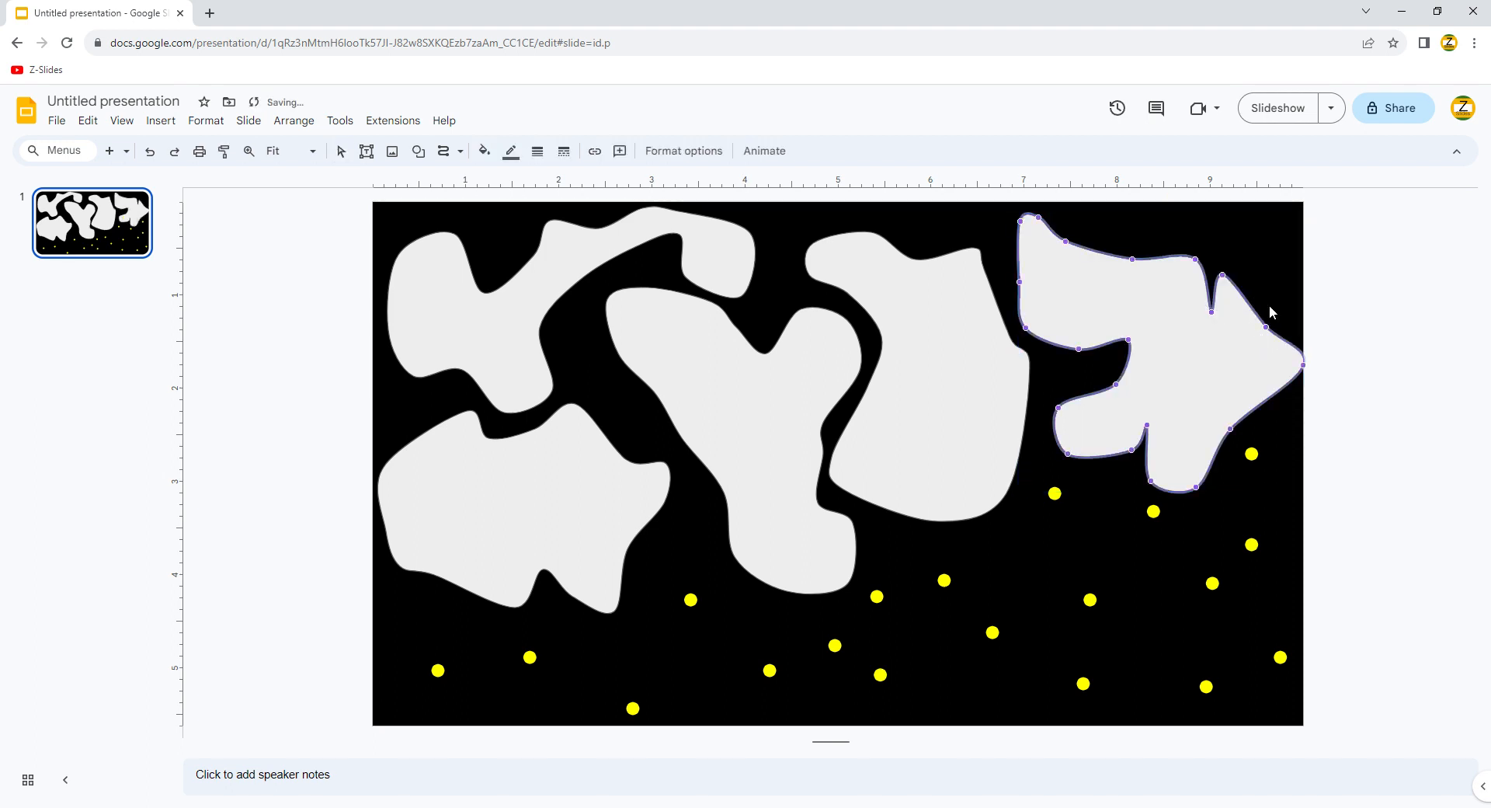
Step: Smooth the upper-right cloud's notch and right tip, keeping it in front of the dots
{"action": "key", "text": "ctrl+shift+Down"}
{"action": "left_click_drag", "start_coordinate": [1223, 276], "coordinate": [1239, 340]}
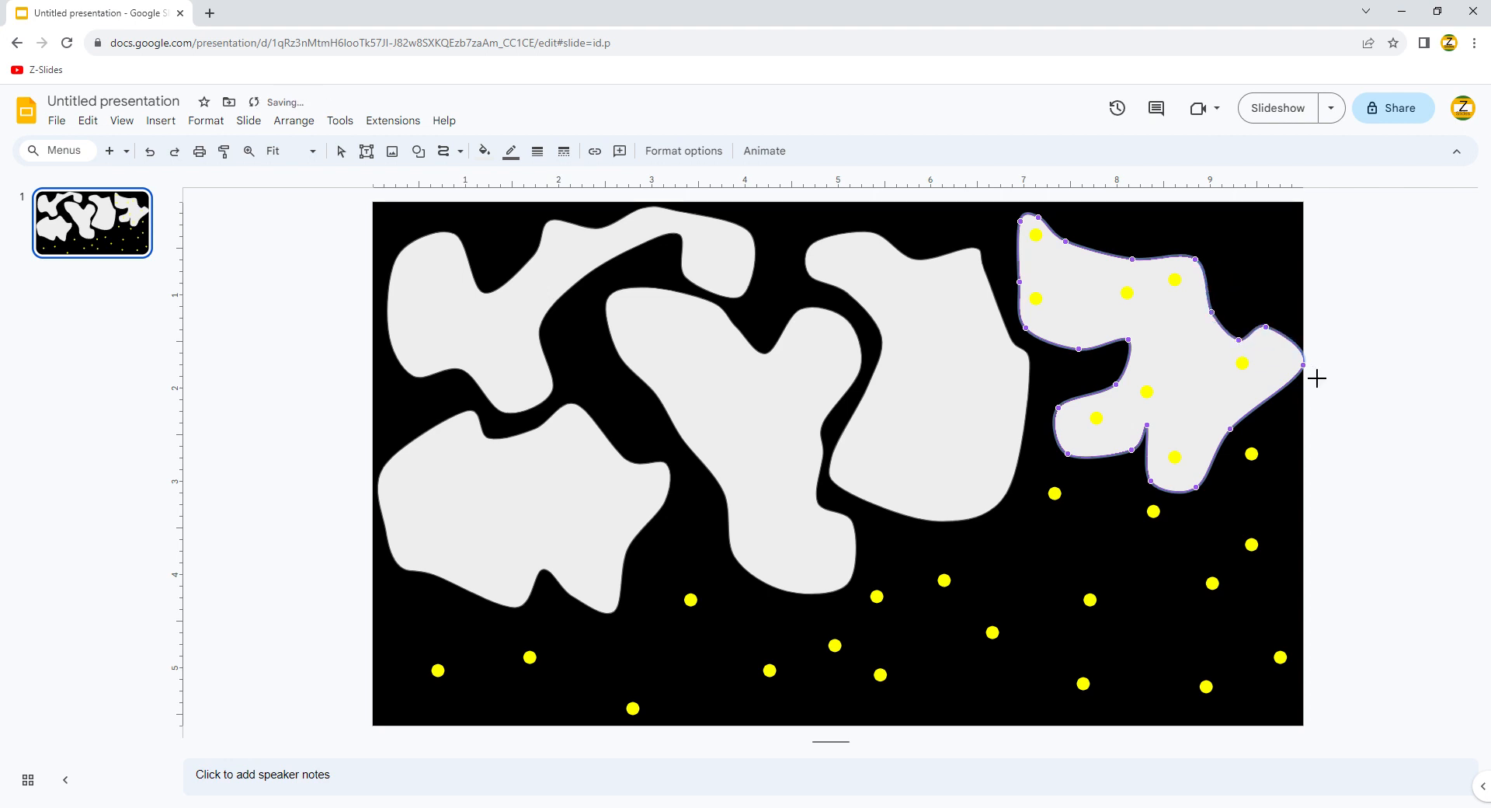
{"action": "left_click_drag", "start_coordinate": [1315, 376], "coordinate": [1295, 383]}
{"action": "key", "text": "ctrl+shift+Up"}
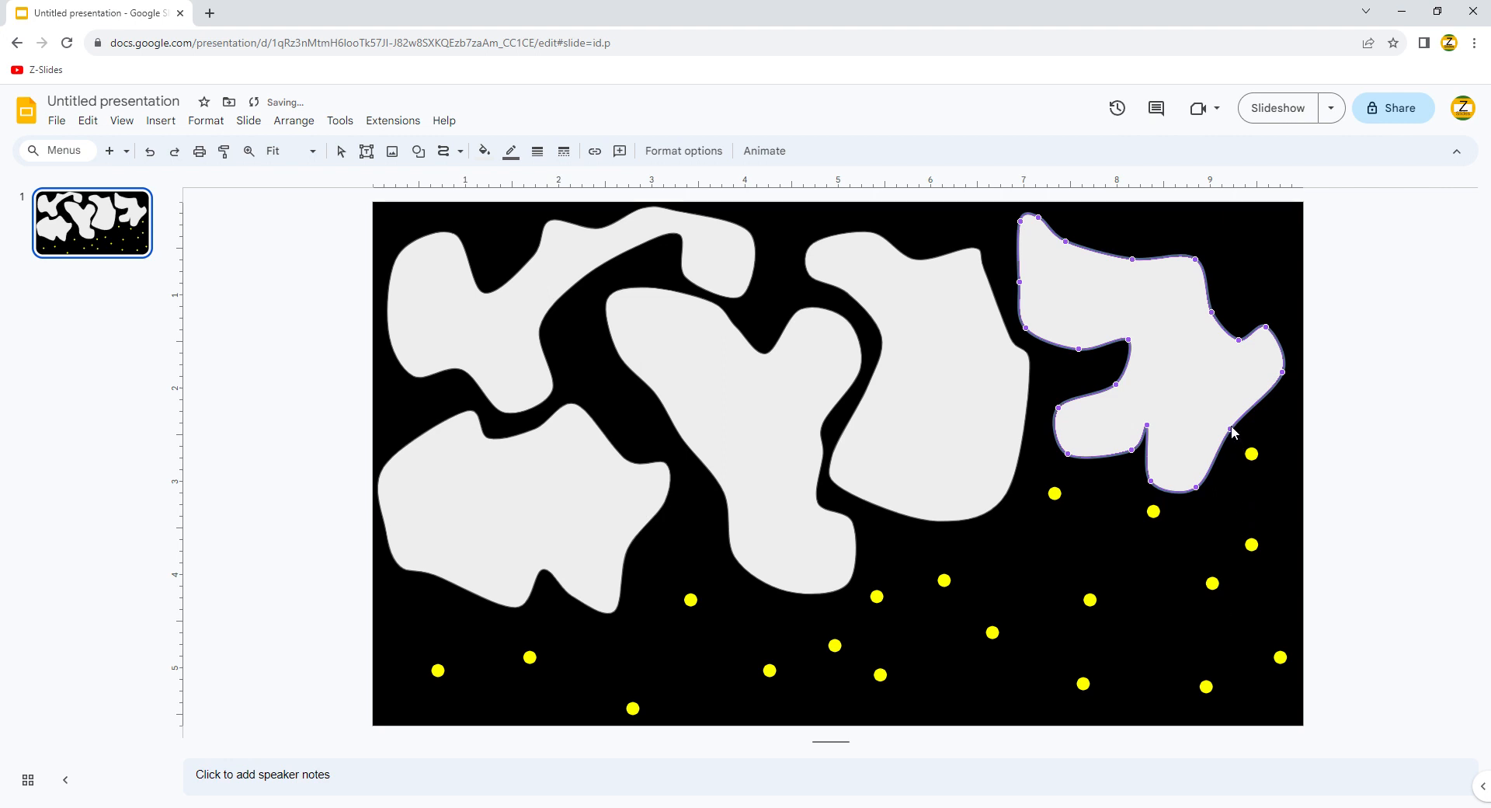
{"action": "key", "text": "Escape"}
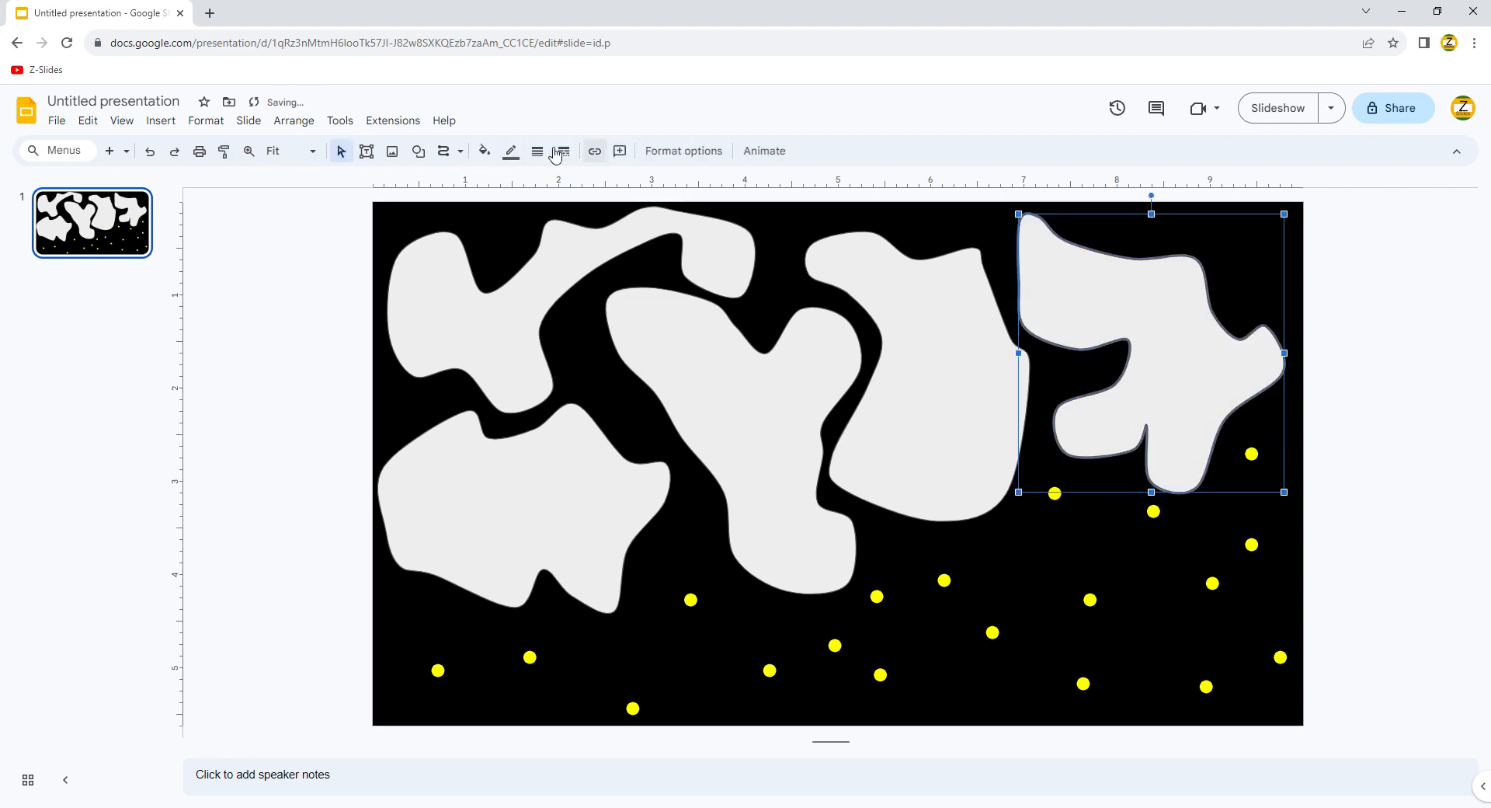
{"action": "key", "text": "Escape"}
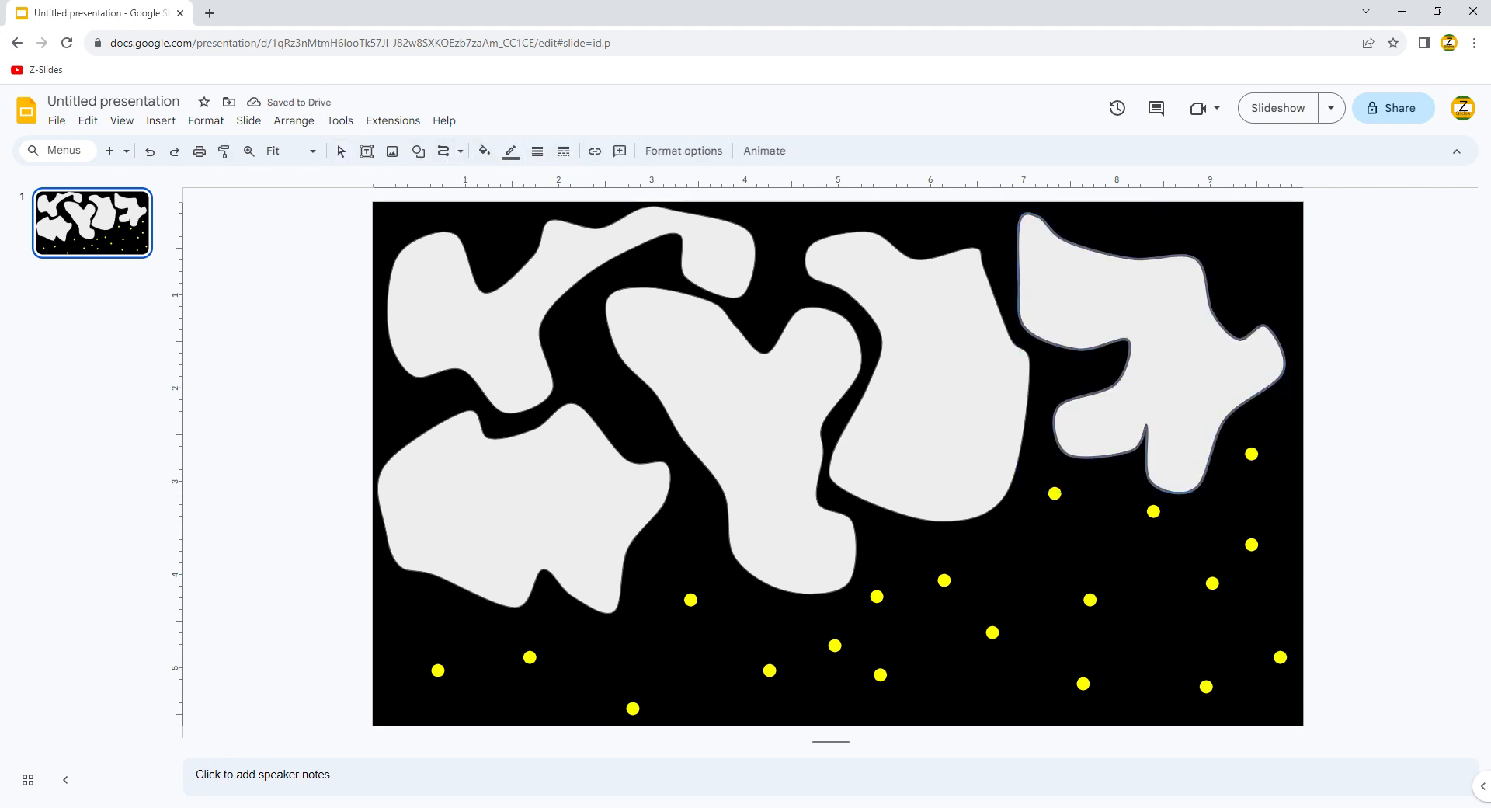
Step: Draw freehand cloud blobs over the bottom-left and lower-right yellow dots
{"action": "mouse_move", "coordinate": [499, 686]}
{"action": "left_mouse_down"}
{"action": "mouse_move", "coordinate": [638, 731]}
{"action": "mouse_move", "coordinate": [733, 615]}
{"action": "mouse_move", "coordinate": [684, 583]}
{"action": "mouse_move", "coordinate": [629, 649]}
{"action": "mouse_move", "coordinate": [565, 623]}
{"action": "mouse_move", "coordinate": [418, 642]}
{"action": "left_mouse_up"}
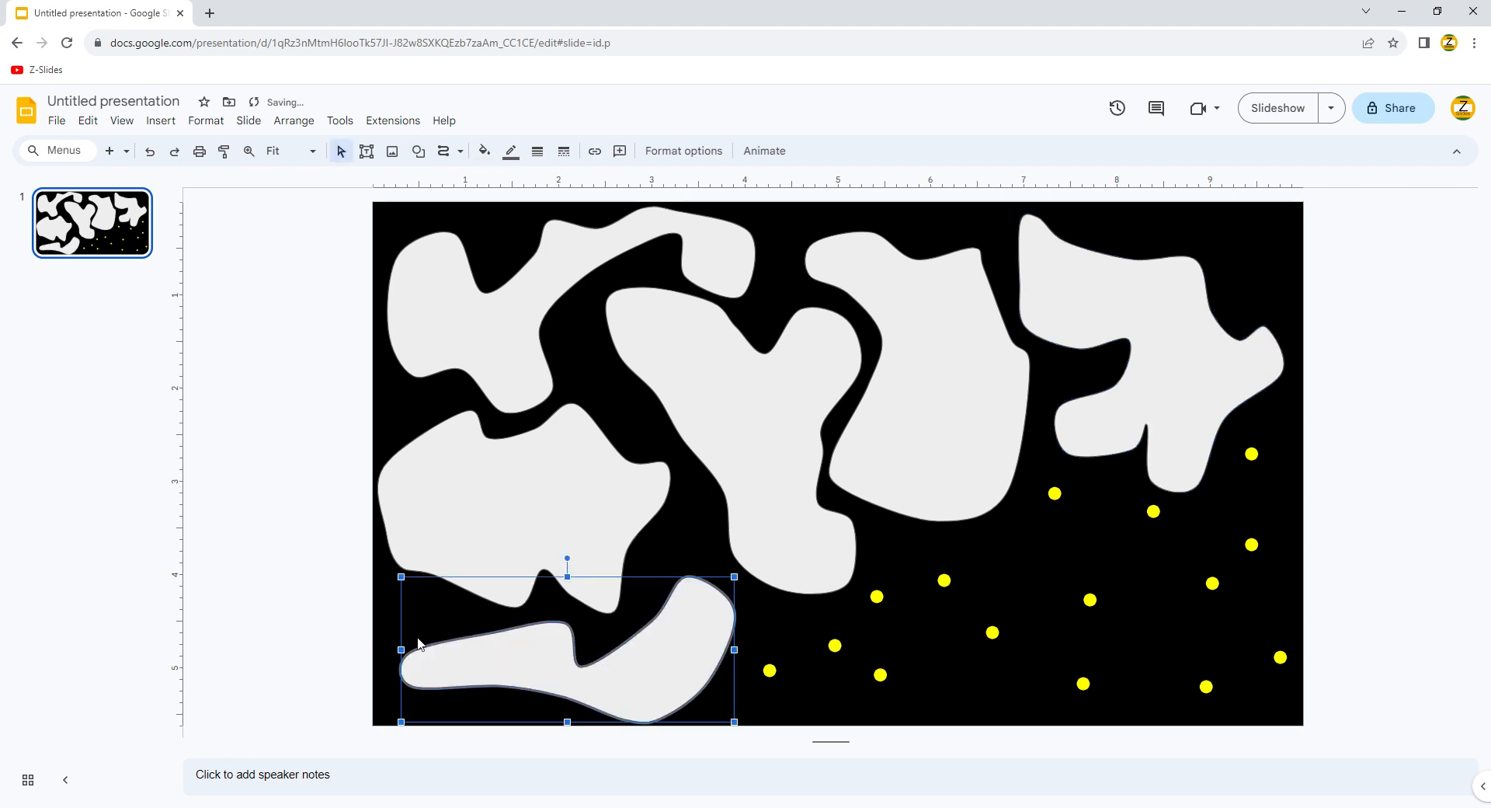
{"action": "left_click", "coordinate": [444, 151]}
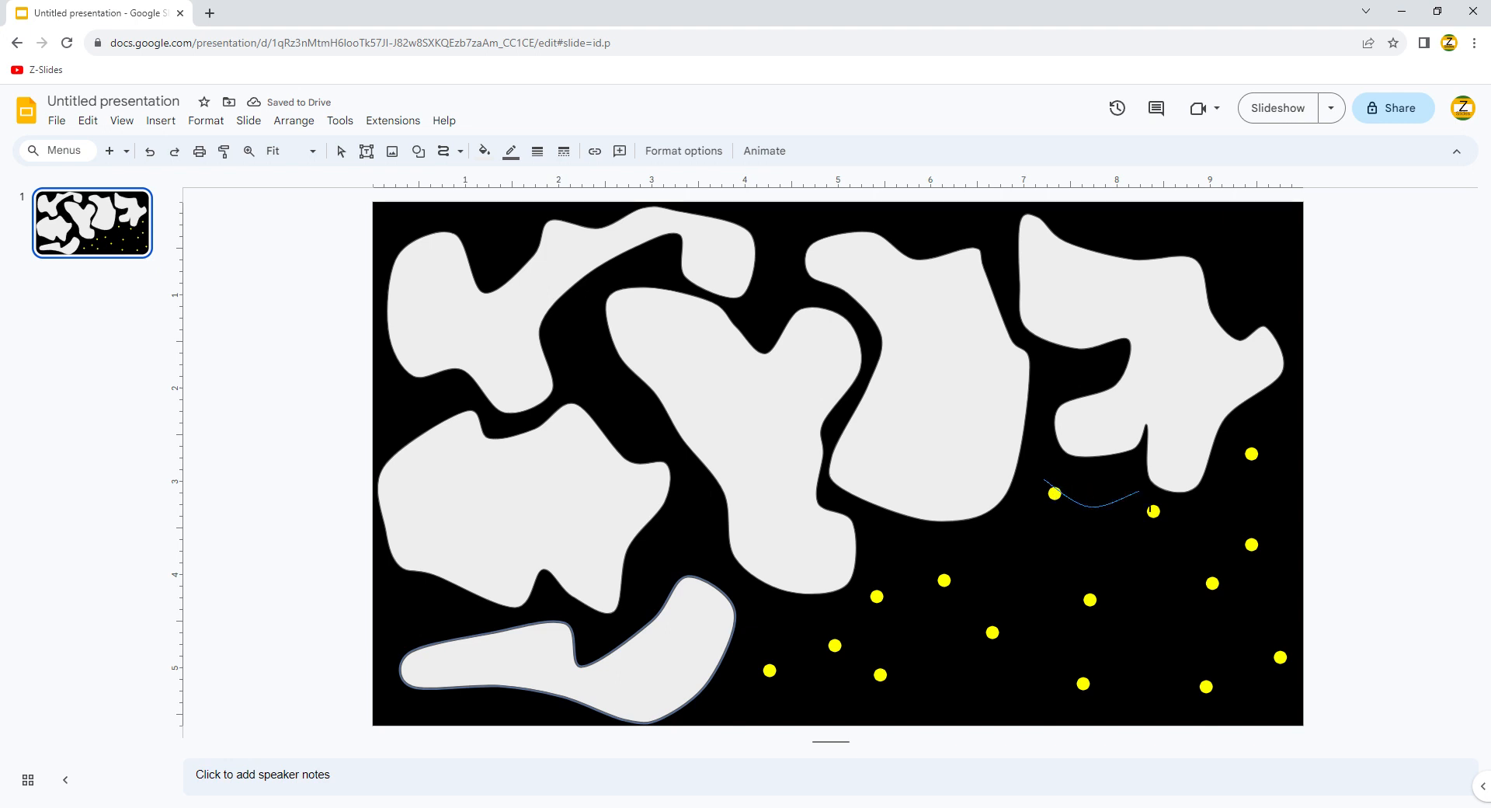
{"action": "mouse_move", "coordinate": [1139, 491]}
{"action": "left_mouse_down"}
{"action": "mouse_move", "coordinate": [1216, 522]}
{"action": "mouse_move", "coordinate": [1250, 435]}
{"action": "left_mouse_up"}
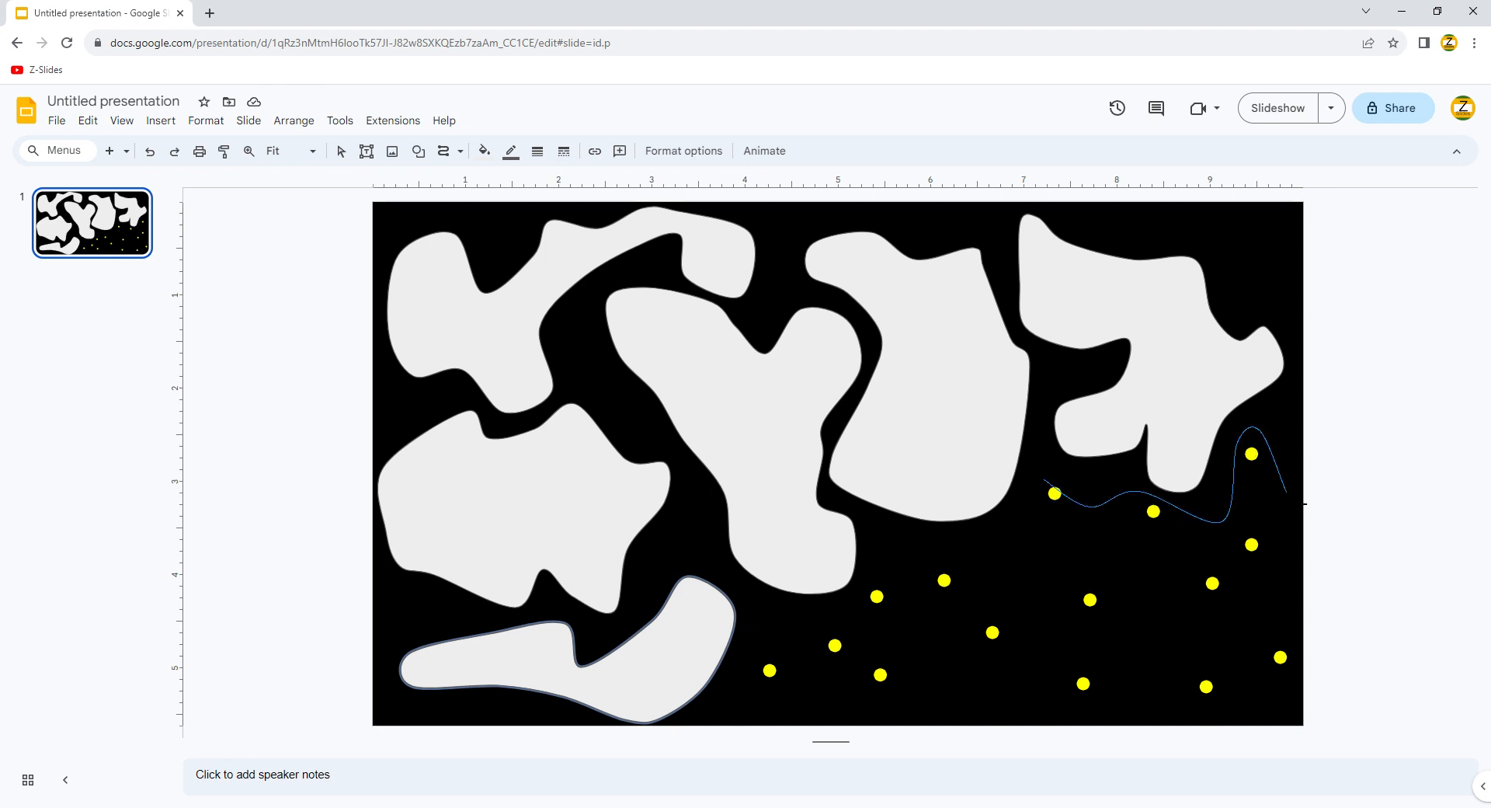
{"action": "mouse_move", "coordinate": [1300, 504]}
{"action": "left_mouse_down"}
{"action": "mouse_move", "coordinate": [1275, 576]}
{"action": "mouse_move", "coordinate": [1310, 673]}
{"action": "mouse_move", "coordinate": [1213, 719]}
{"action": "mouse_move", "coordinate": [1074, 622]}
{"action": "left_mouse_up"}
{"action": "left_click_drag", "start_coordinate": [1042, 547], "coordinate": [1049, 488]}
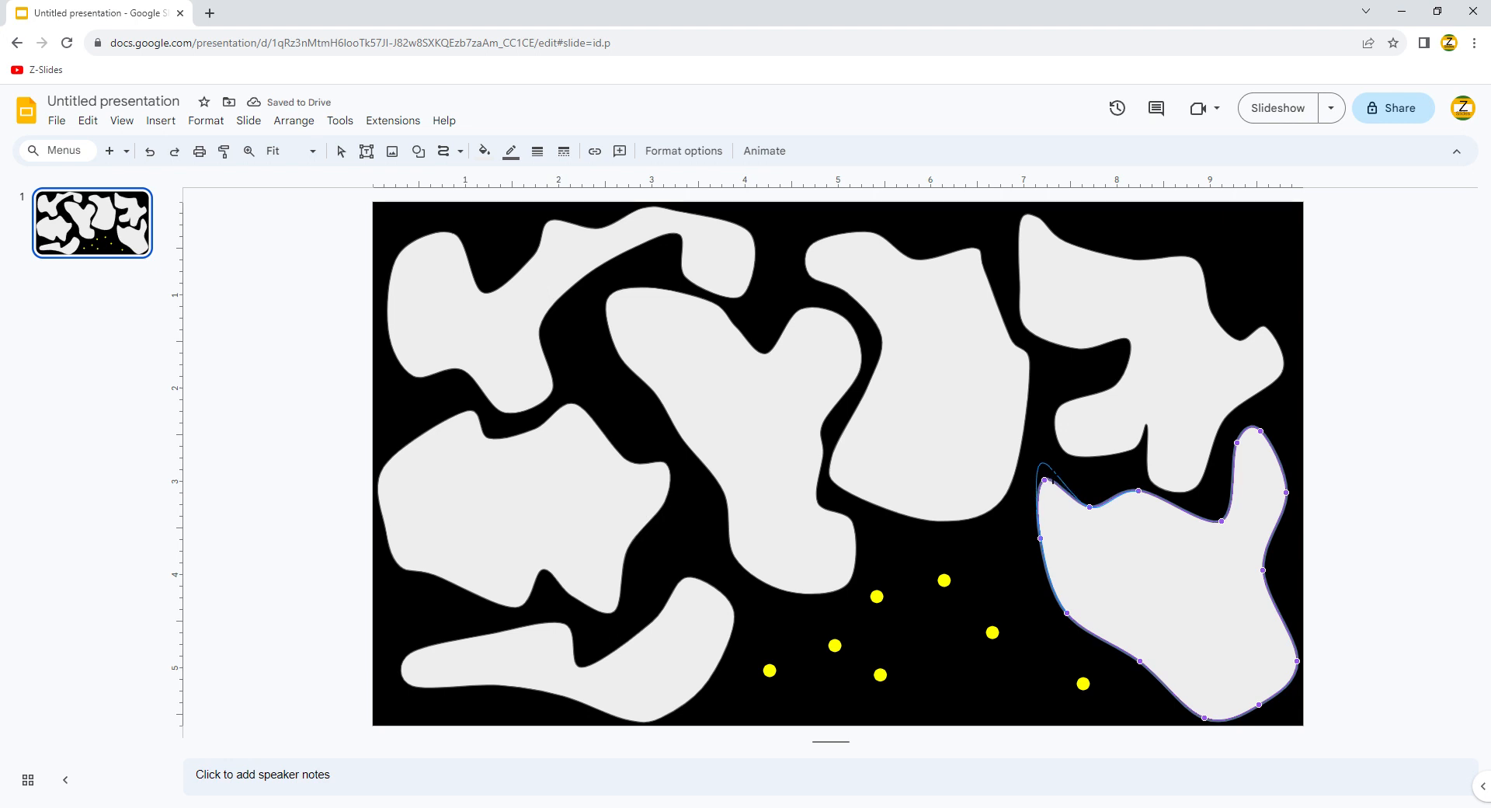
{"action": "left_click", "coordinate": [1011, 559]}
Step: Draw a freehand cloud over the bottom-middle yellow dots
{"action": "left_click", "coordinate": [445, 154]}
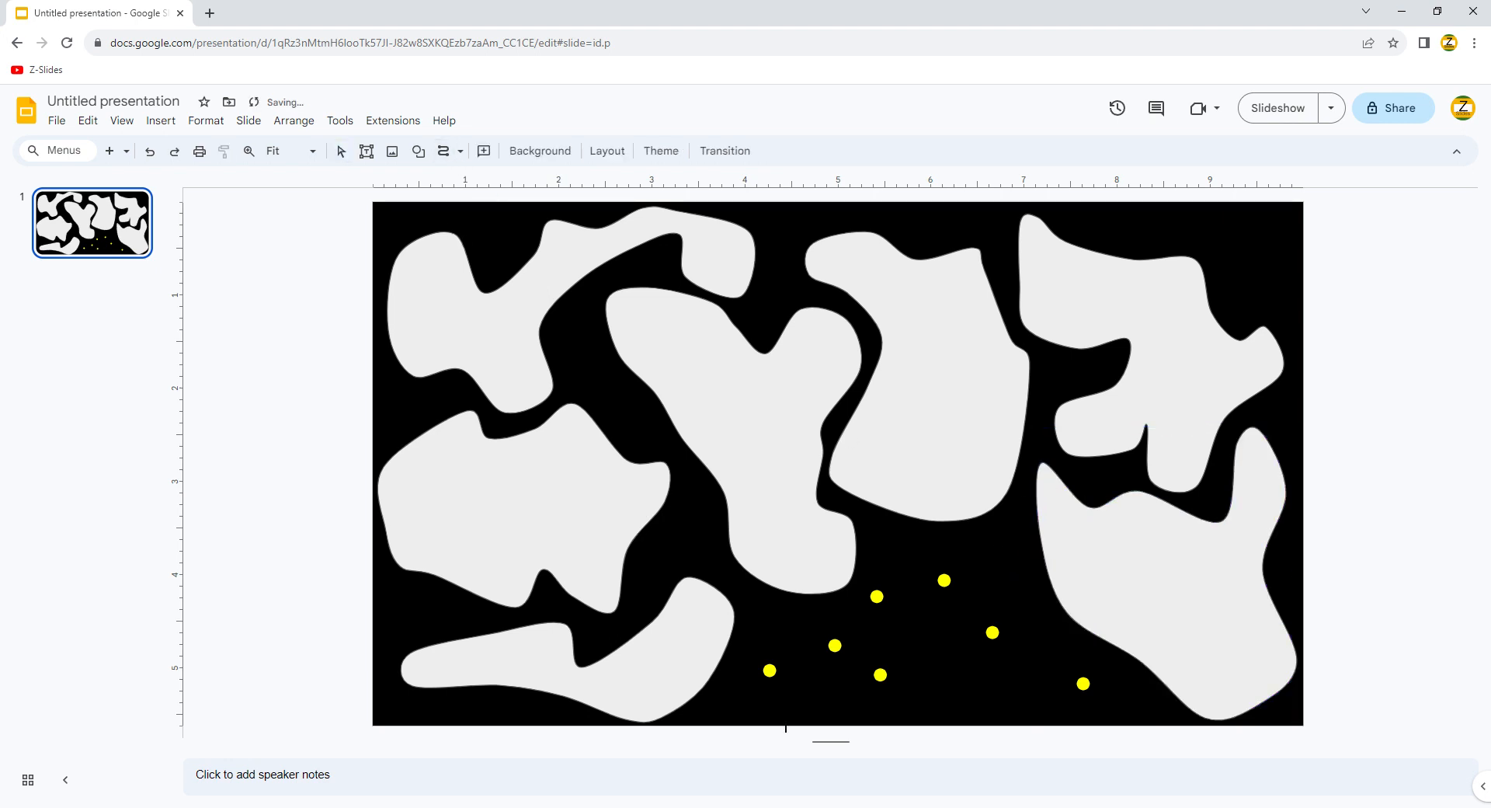
{"action": "left_click_drag", "start_coordinate": [789, 633], "coordinate": [831, 642]}
{"action": "mouse_move", "coordinate": [894, 543]}
{"action": "left_mouse_down"}
{"action": "mouse_move", "coordinate": [942, 553]}
{"action": "mouse_move", "coordinate": [1118, 694]}
{"action": "mouse_move", "coordinate": [1081, 710]}
{"action": "mouse_move", "coordinate": [963, 677]}
{"action": "mouse_move", "coordinate": [885, 707]}
{"action": "mouse_move", "coordinate": [845, 676]}
{"action": "left_mouse_up"}
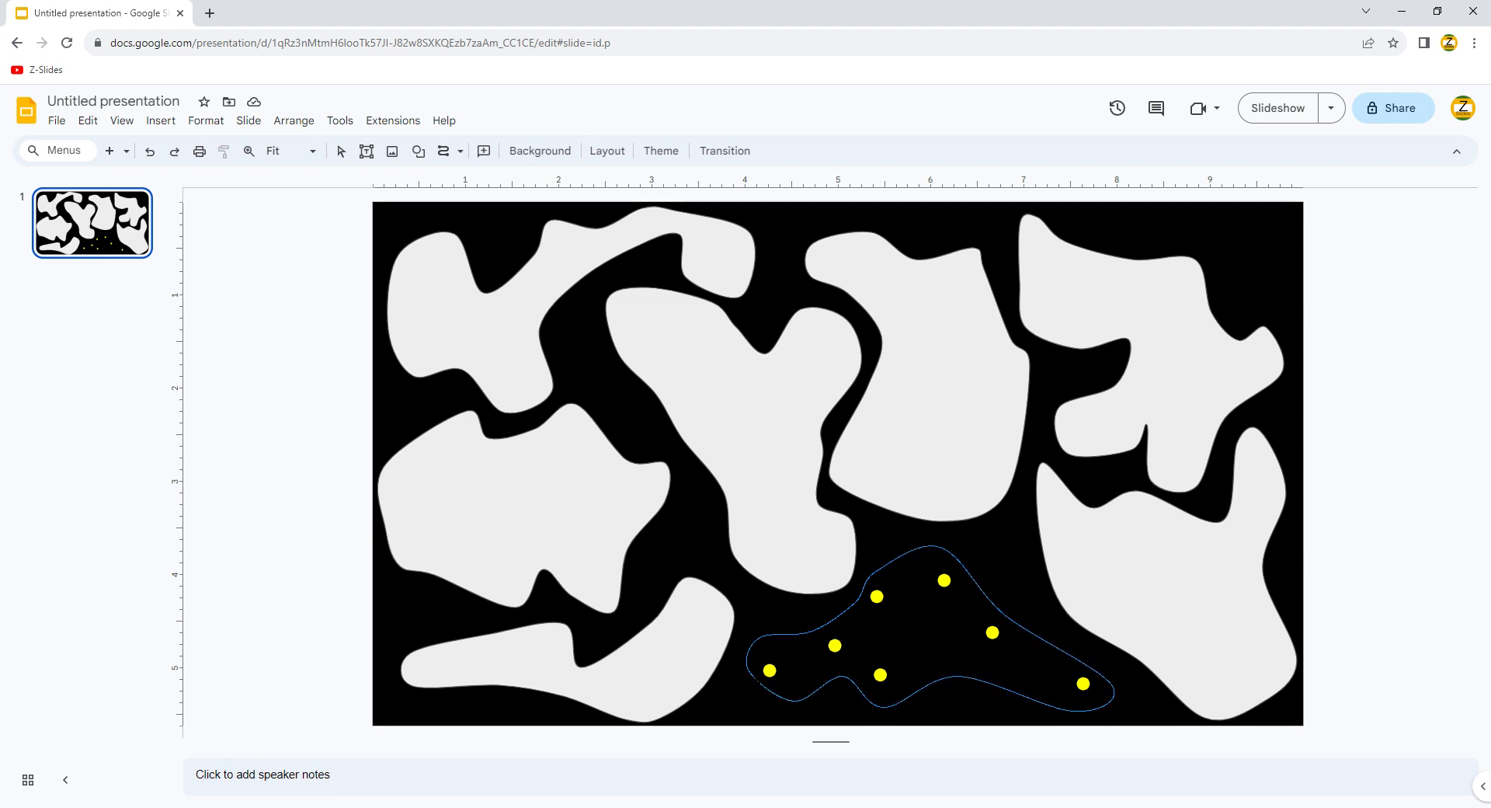
{"action": "left_click_drag", "start_coordinate": [752, 674], "coordinate": [750, 673]}
{"action": "left_click", "coordinate": [459, 273]}
Step: Select only the top-left cloud
{"action": "left_click", "coordinate": [485, 151]}
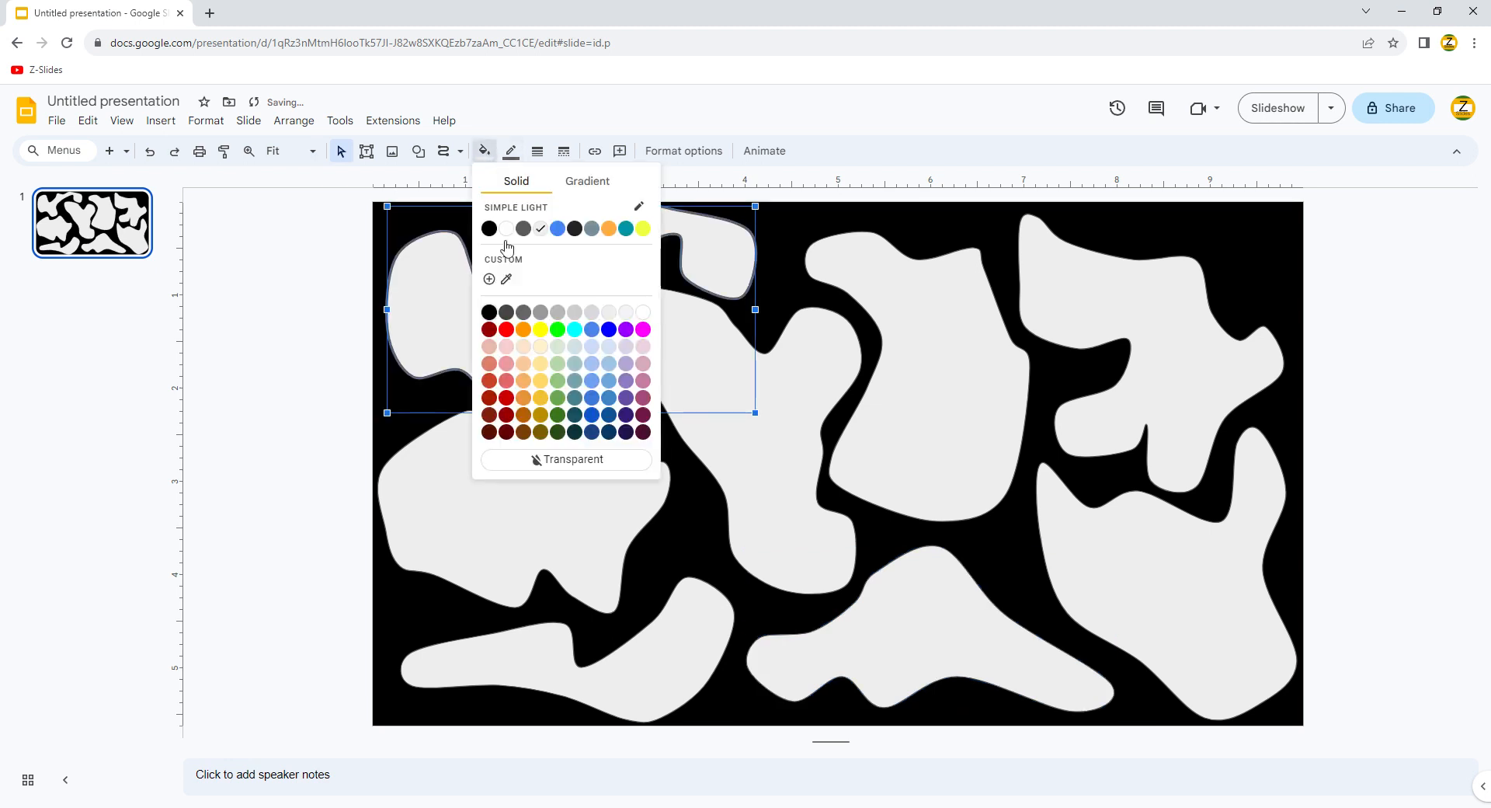
{"action": "left_click", "coordinate": [512, 151]}
{"action": "mouse_move", "coordinate": [351, 291]}
{"action": "left_mouse_down"}
{"action": "mouse_move", "coordinate": [1391, 729]}
{"action": "mouse_move", "coordinate": [328, 278]}
{"action": "left_mouse_up"}
{"action": "left_click", "coordinate": [526, 320]}
{"action": "left_click", "coordinate": [738, 377], "text": "shift"}
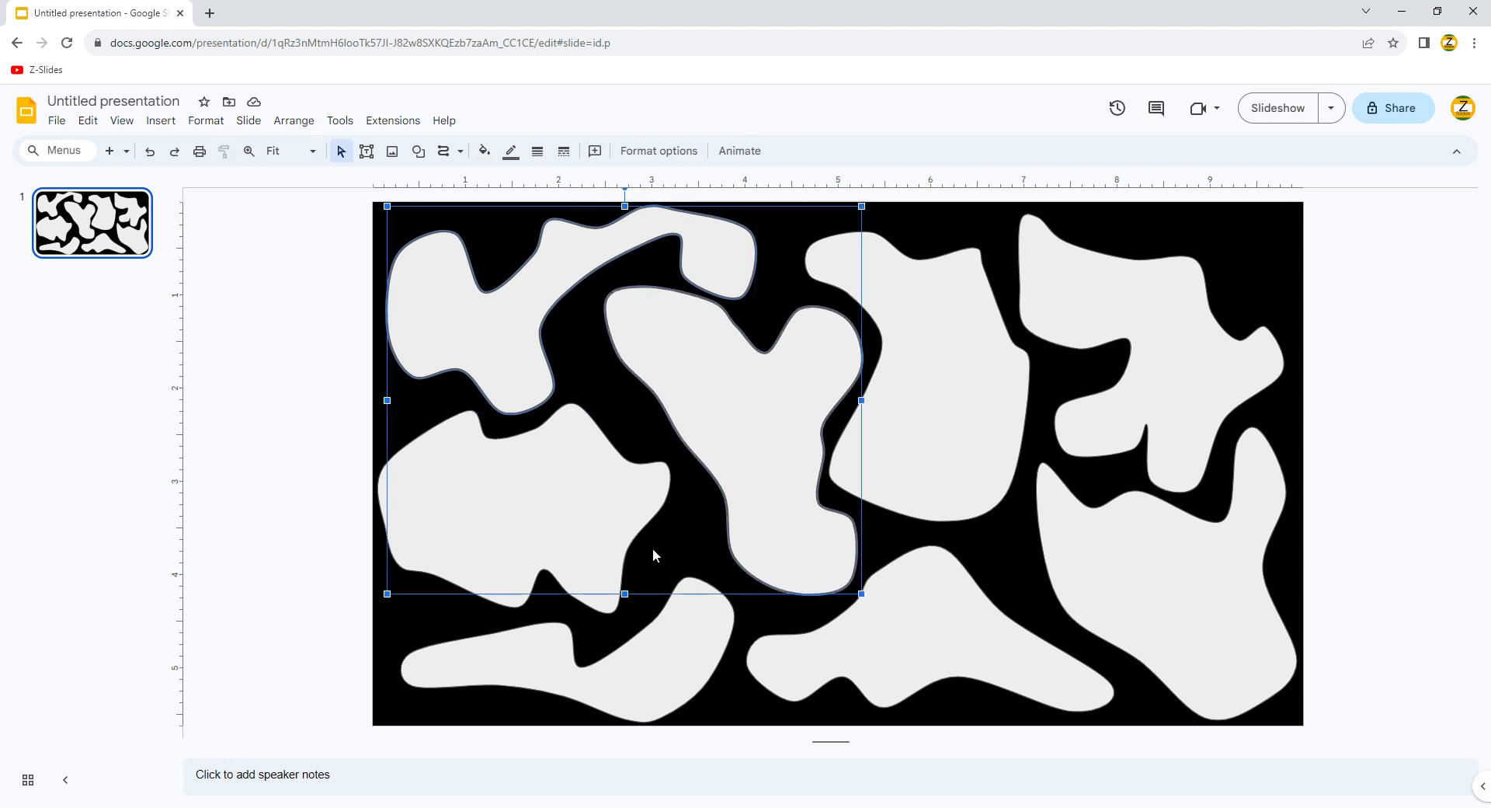
{"action": "left_click", "coordinate": [605, 553], "text": "shift"}
{"action": "left_click", "coordinate": [423, 283]}
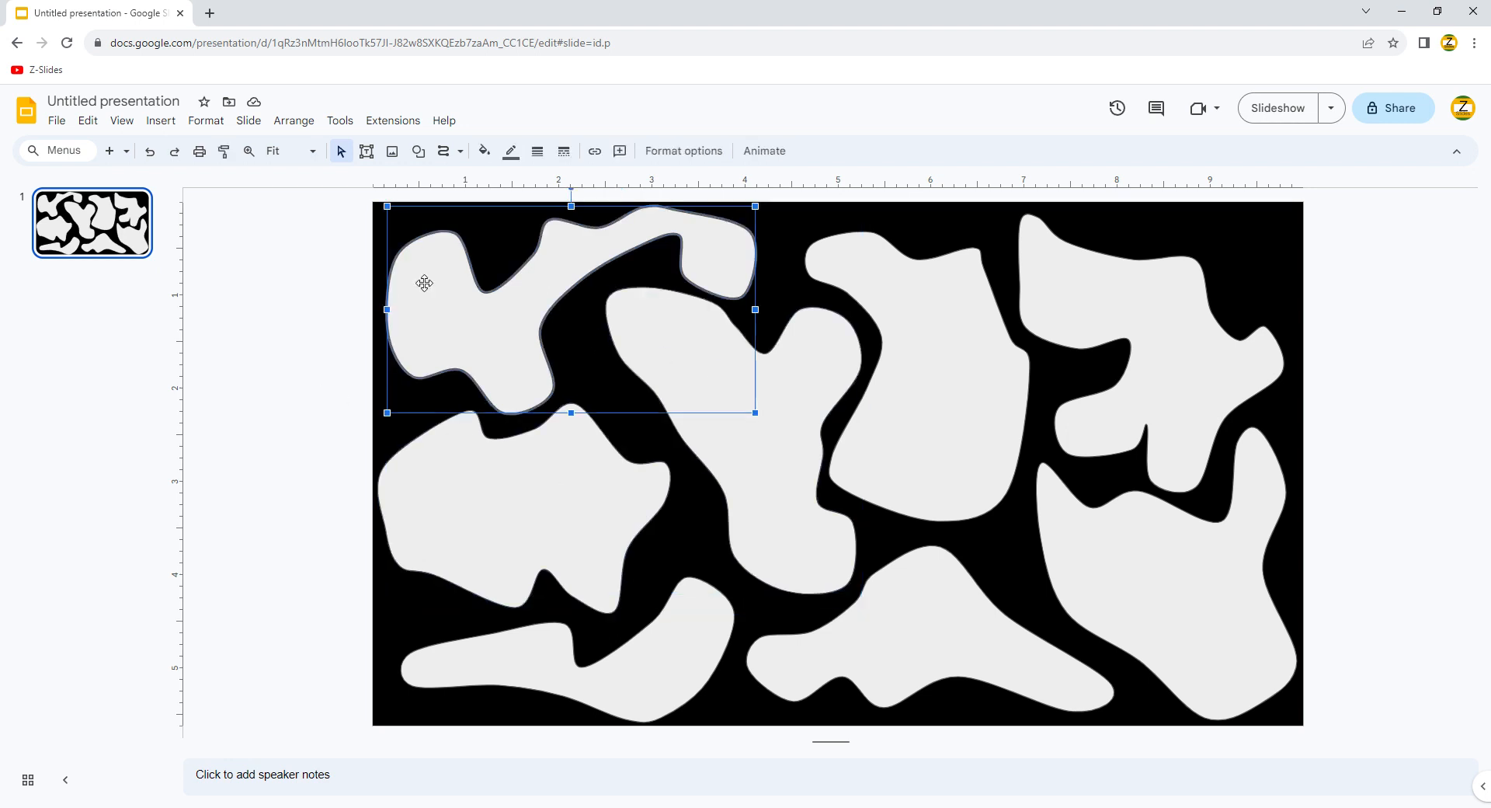
Step: Give the top-left cloud a thicker dark green outline
{"action": "left_click", "coordinate": [537, 152]}
{"action": "left_click", "coordinate": [559, 257]}
{"action": "left_click", "coordinate": [514, 152]}
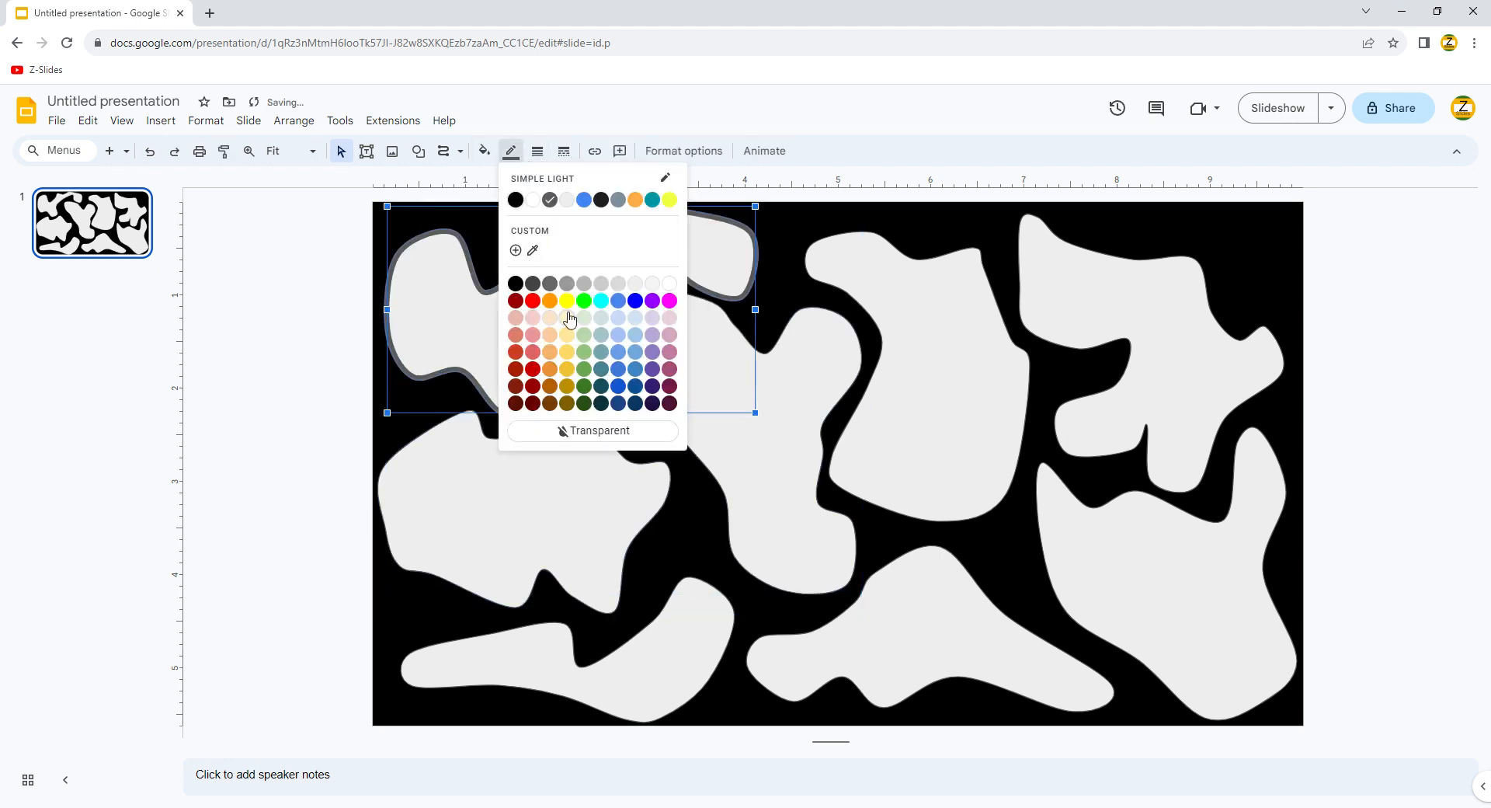
{"action": "left_click", "coordinate": [584, 386]}
{"action": "left_click", "coordinate": [484, 151]}
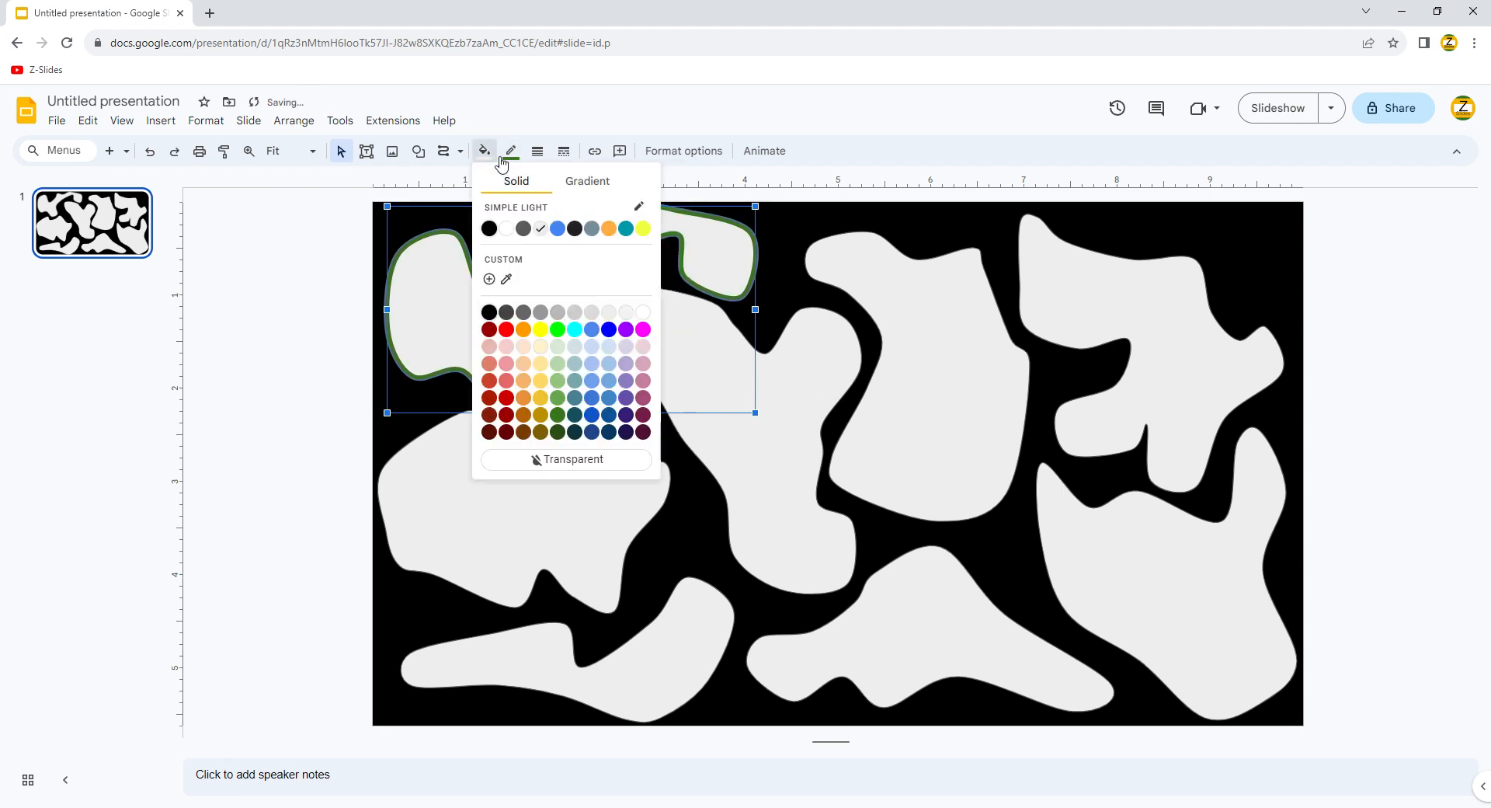
{"action": "left_click", "coordinate": [511, 151]}
{"action": "left_click", "coordinate": [584, 403]}
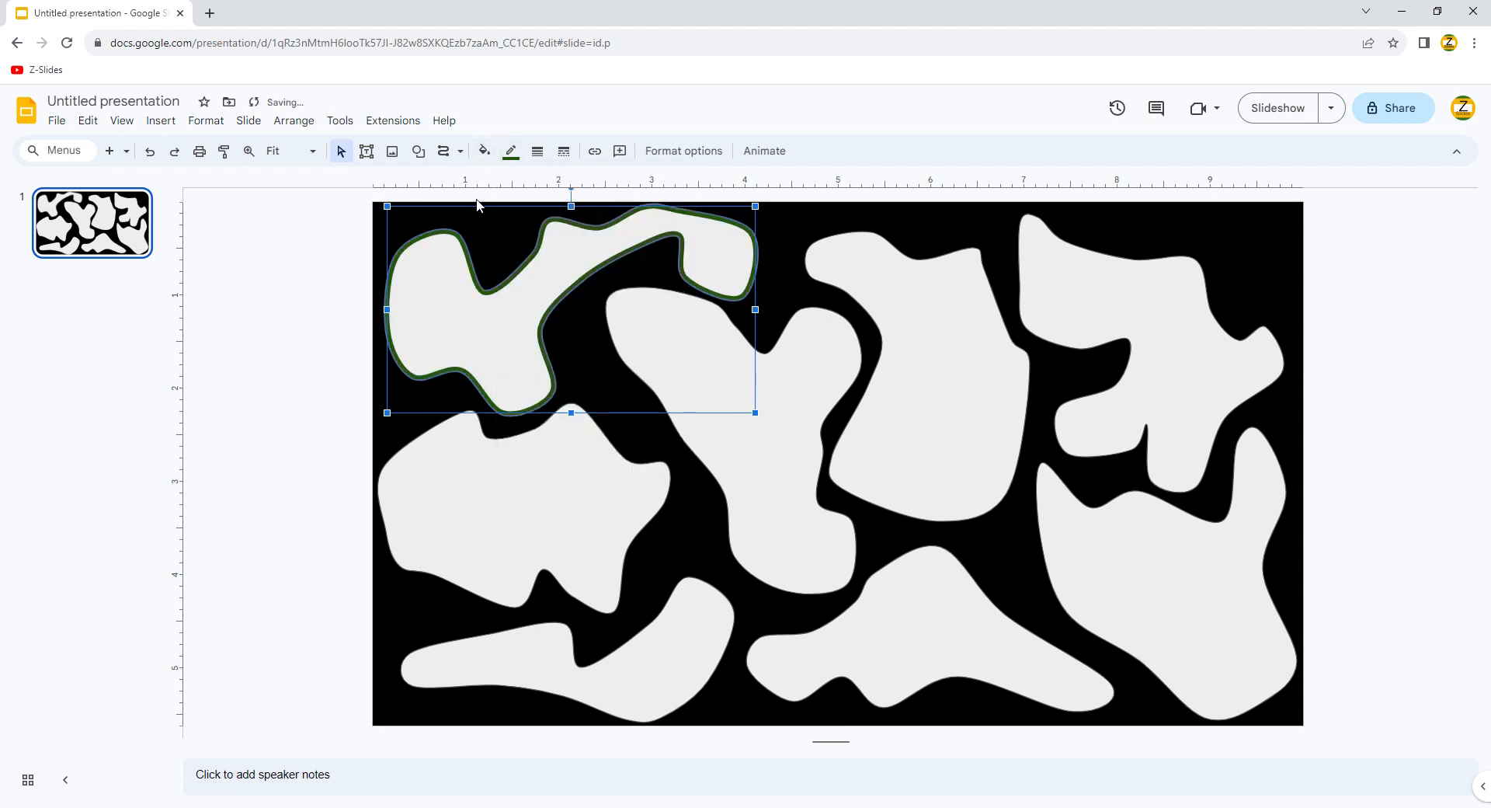
{"action": "left_click", "coordinate": [511, 151]}
{"action": "left_click", "coordinate": [584, 369]}
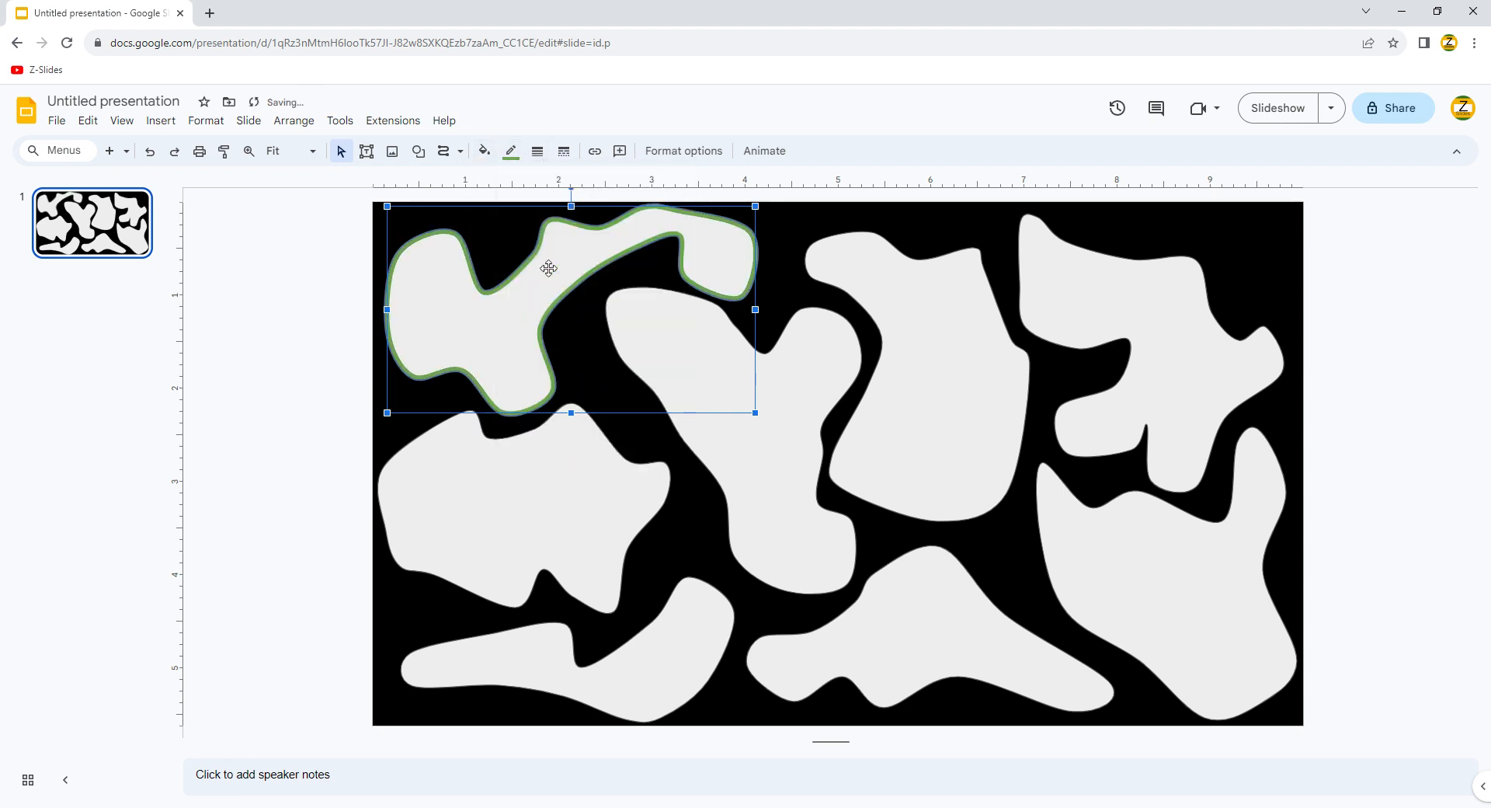
{"action": "left_click", "coordinate": [512, 150]}
{"action": "left_click", "coordinate": [584, 386]}
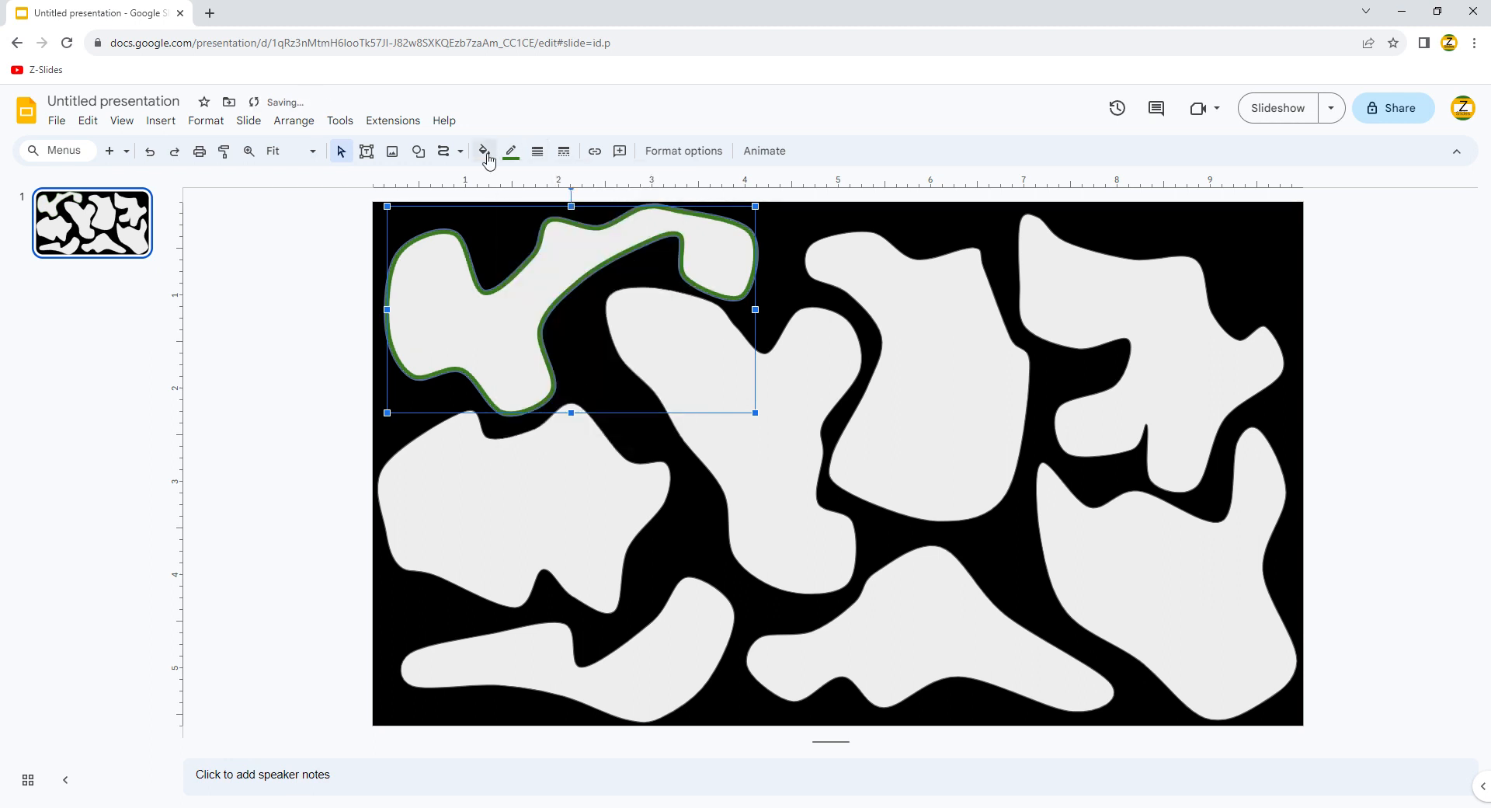
Step: Fill the top-left cloud with a custom dark green at 43 opacity
{"action": "left_click", "coordinate": [484, 151]}
{"action": "left_click", "coordinate": [557, 414]}
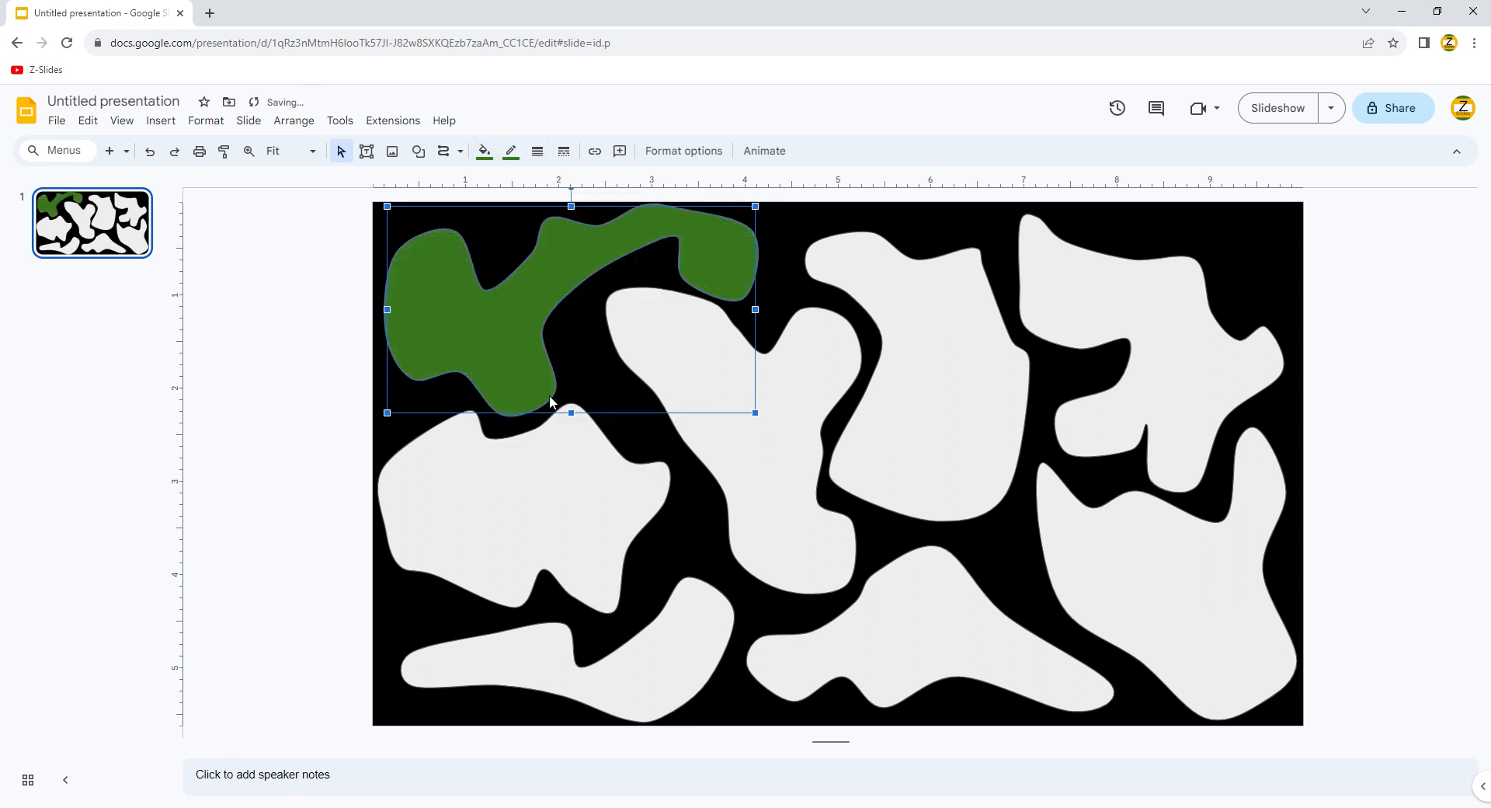
{"action": "left_click", "coordinate": [484, 151]}
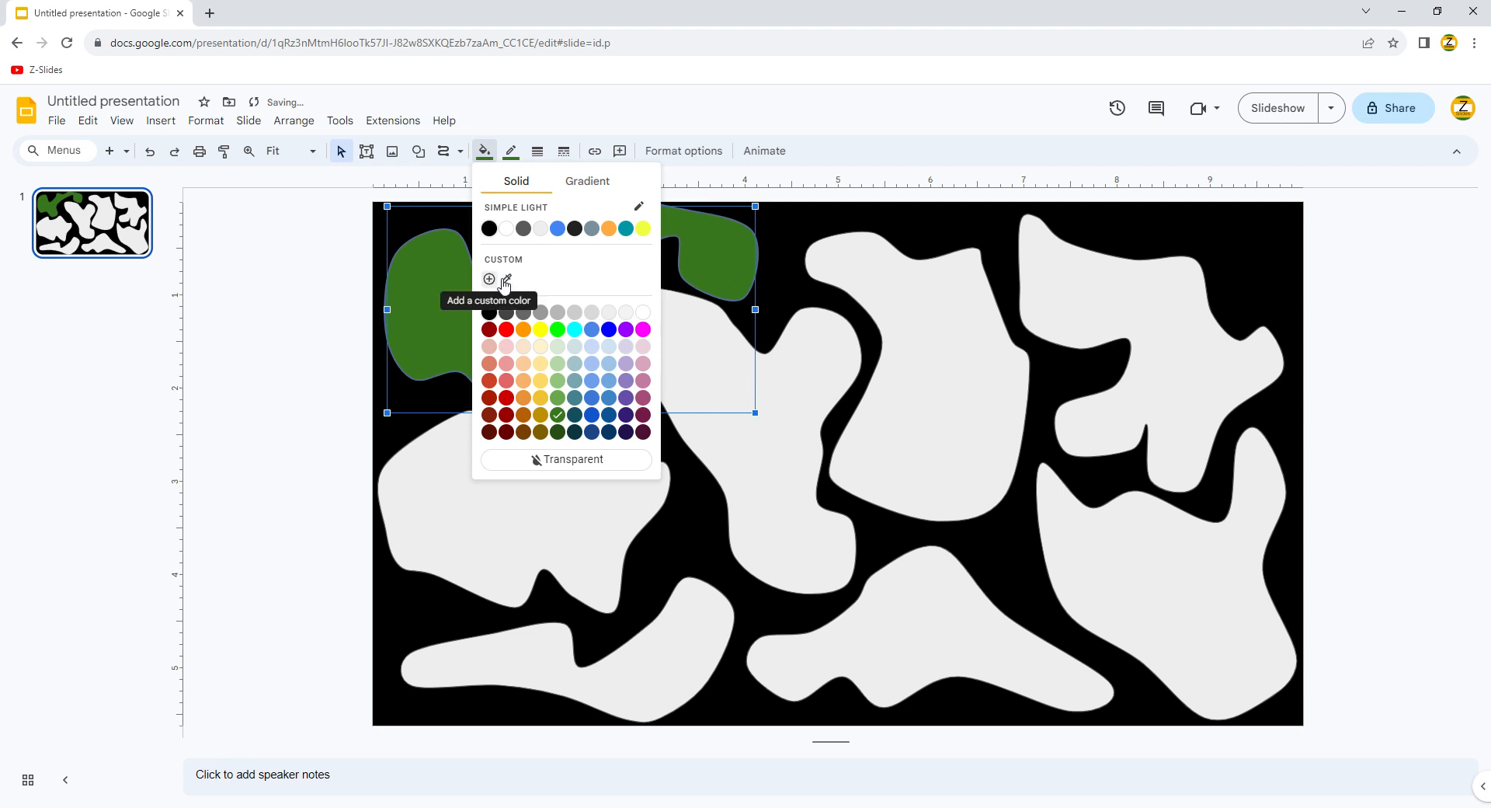
{"action": "left_click", "coordinate": [493, 279]}
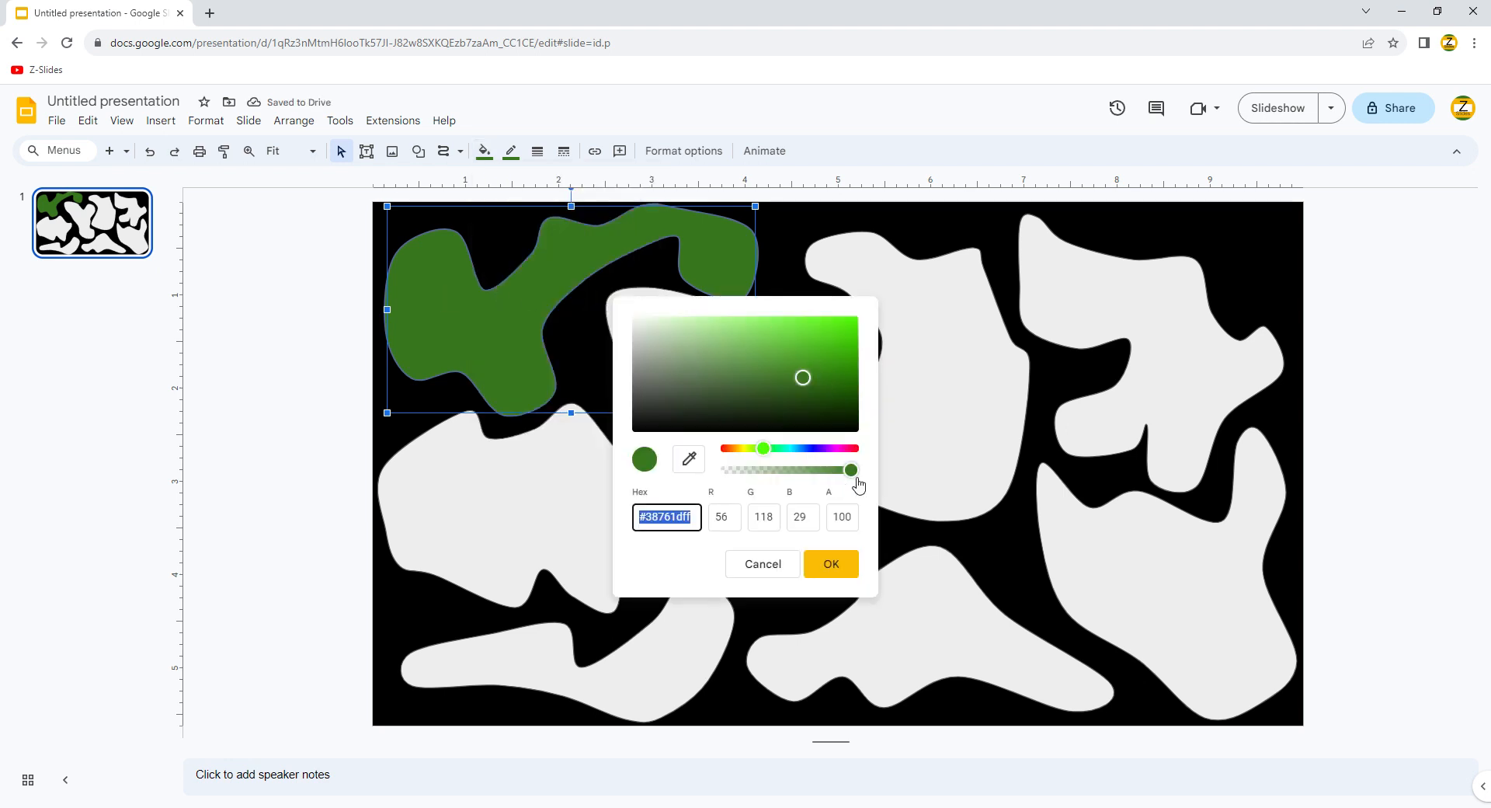
{"action": "left_click_drag", "start_coordinate": [854, 475], "coordinate": [786, 475]}
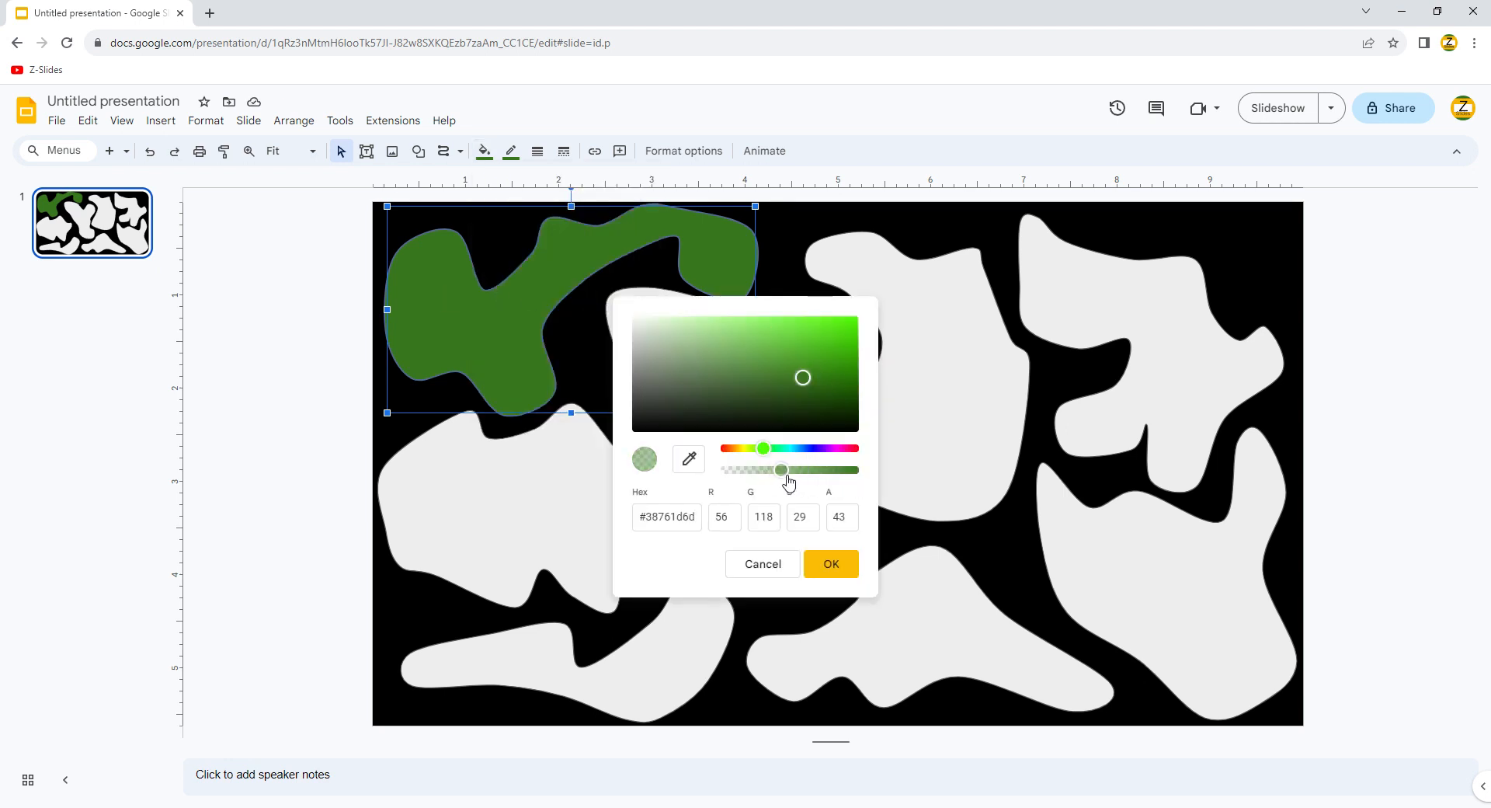
{"action": "left_click", "coordinate": [831, 564]}
{"action": "left_click", "coordinate": [244, 352]}
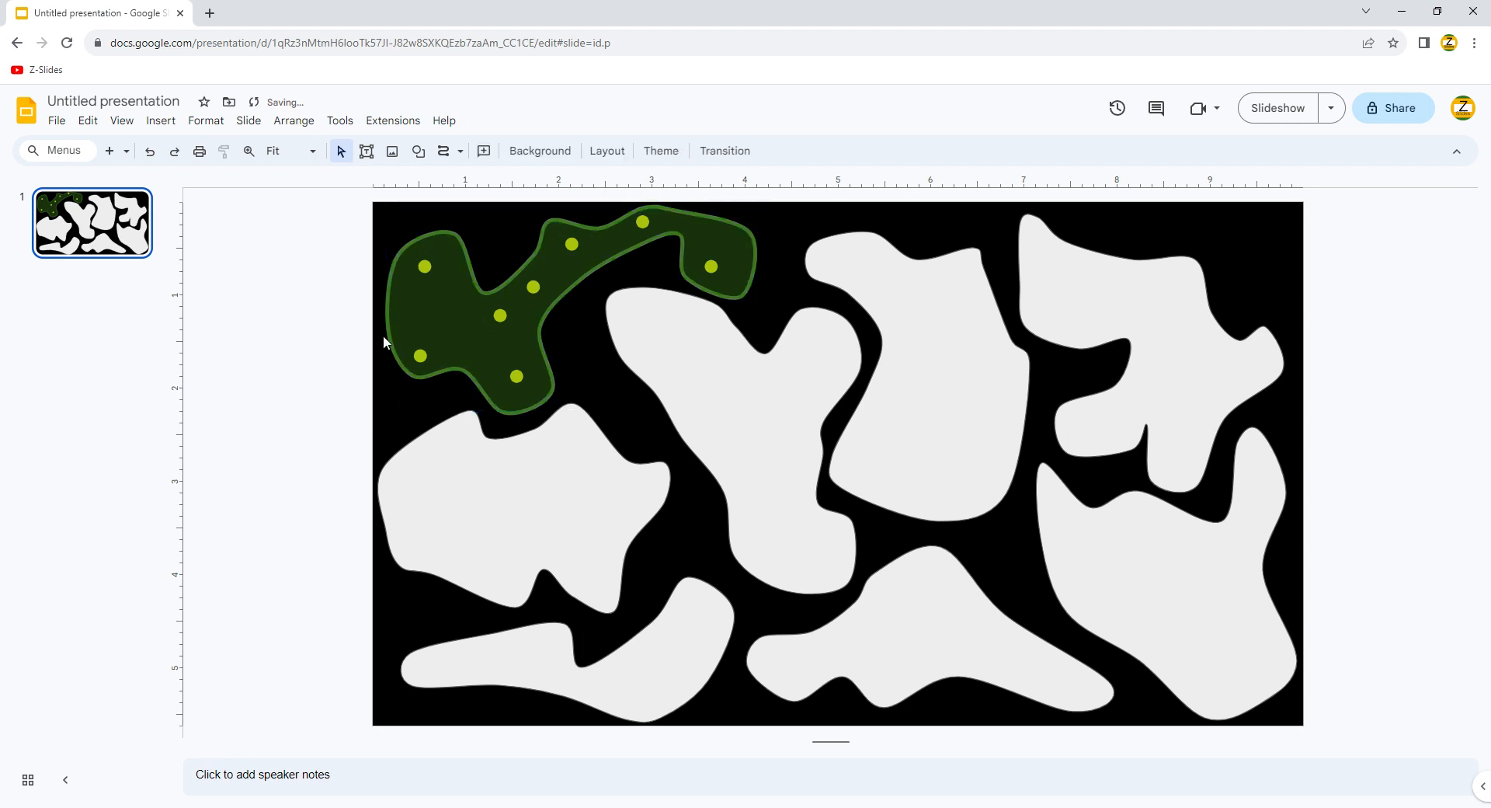
{"action": "left_click", "coordinate": [475, 466]}
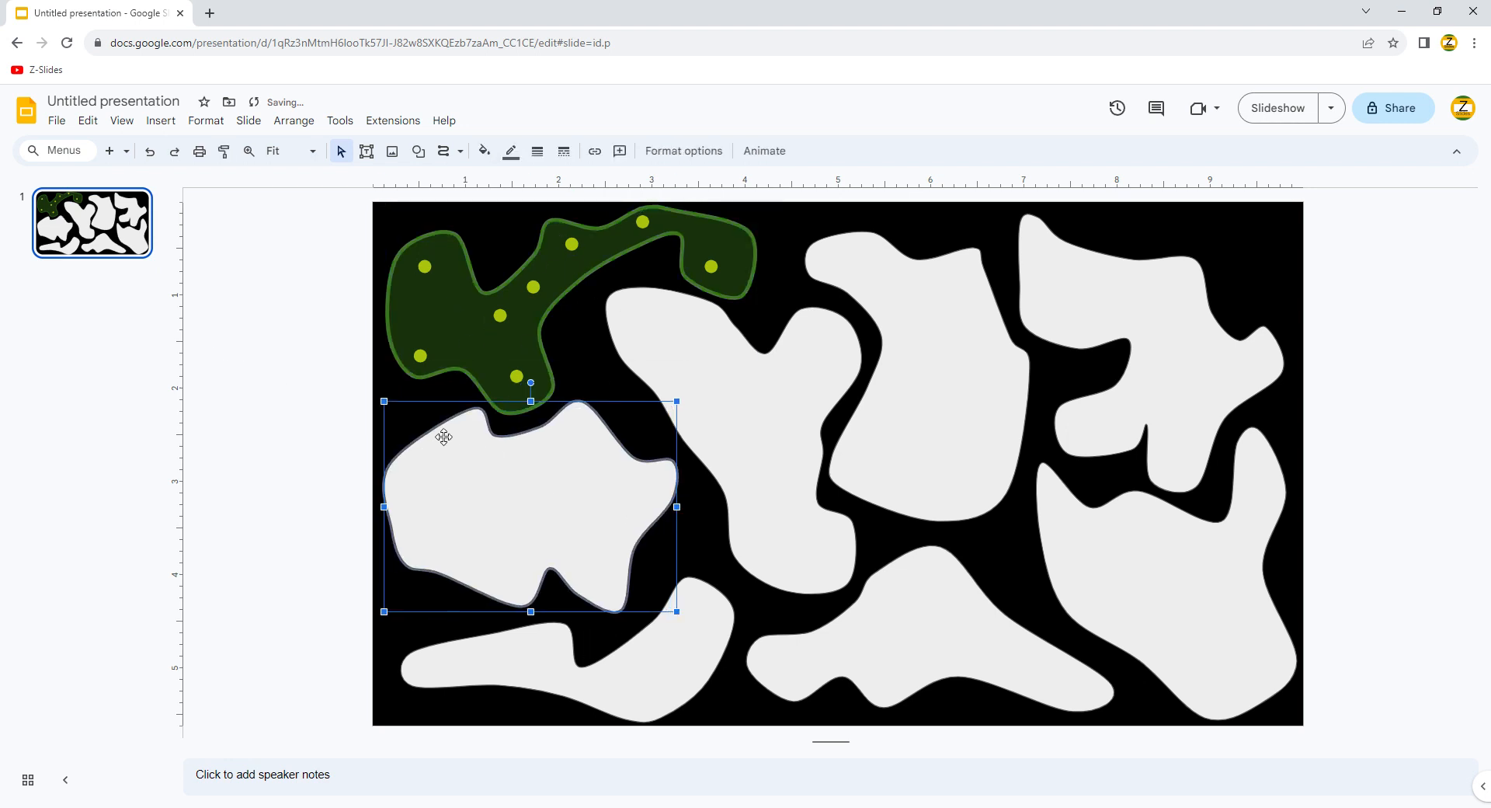
Step: Give the middle-left cloud a thick red outline
{"action": "left_click", "coordinate": [510, 151]}
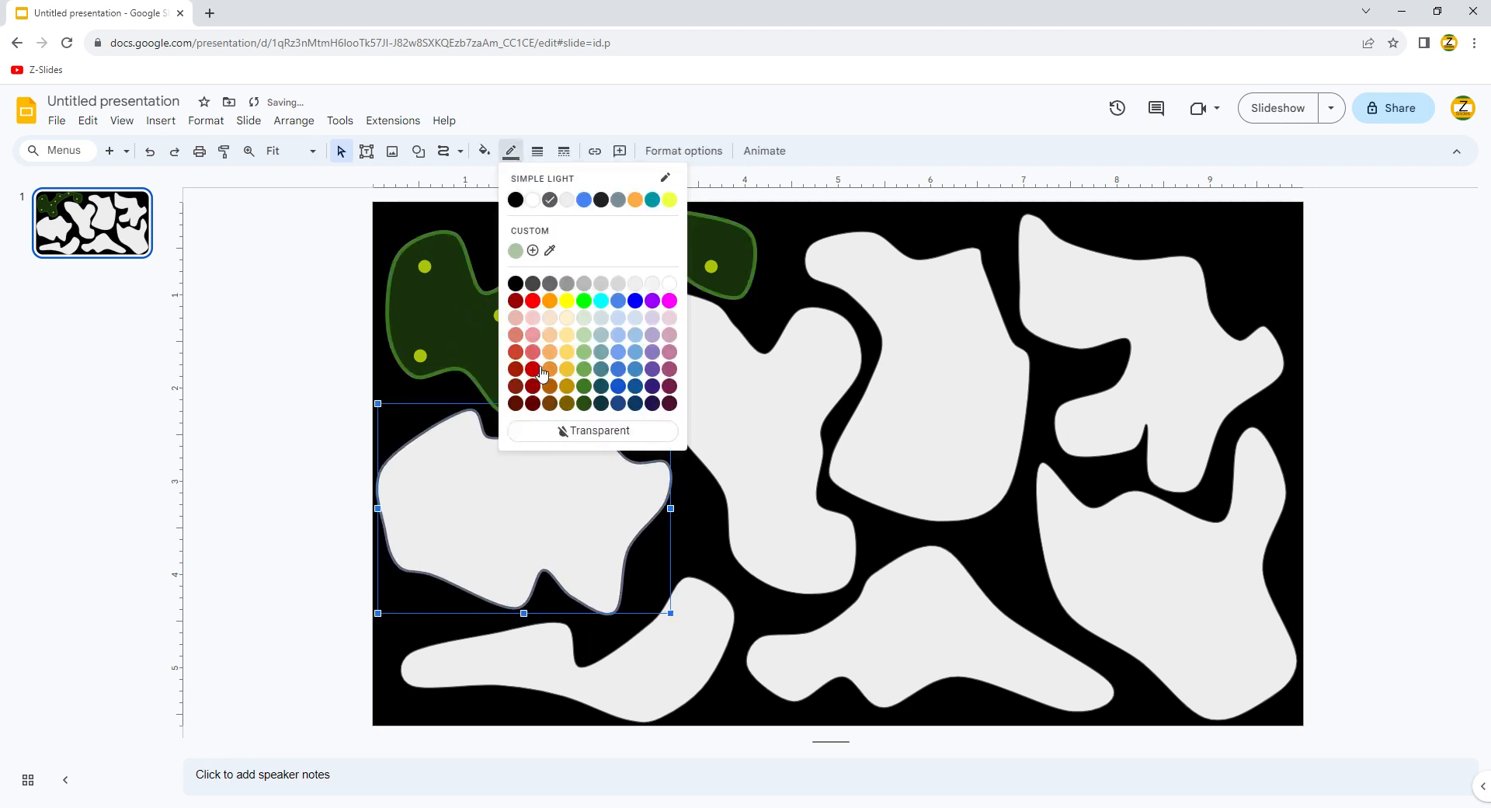
{"action": "left_click", "coordinate": [540, 370]}
{"action": "left_click", "coordinate": [537, 151]}
{"action": "left_click", "coordinate": [574, 278]}
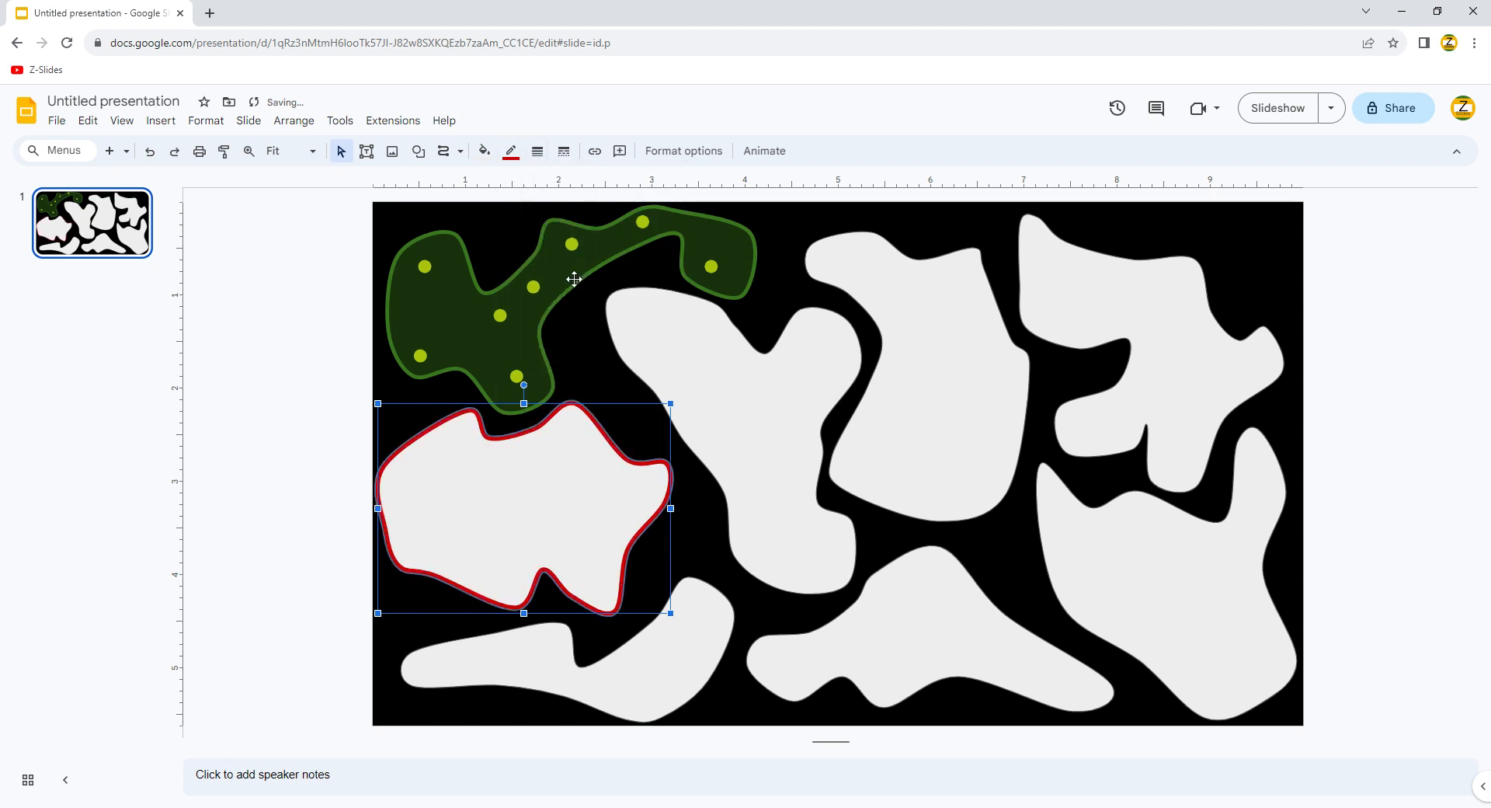
Step: Set the outlines of all the other clouds to 4px
{"action": "left_click", "coordinate": [678, 354], "text": "shift"}
{"action": "left_click", "coordinate": [919, 376], "text": "shift"}
{"action": "left_click", "coordinate": [1126, 336], "text": "shift"}
{"action": "left_click", "coordinate": [1194, 577], "text": "shift"}
{"action": "left_click", "coordinate": [1009, 627], "text": "shift"}
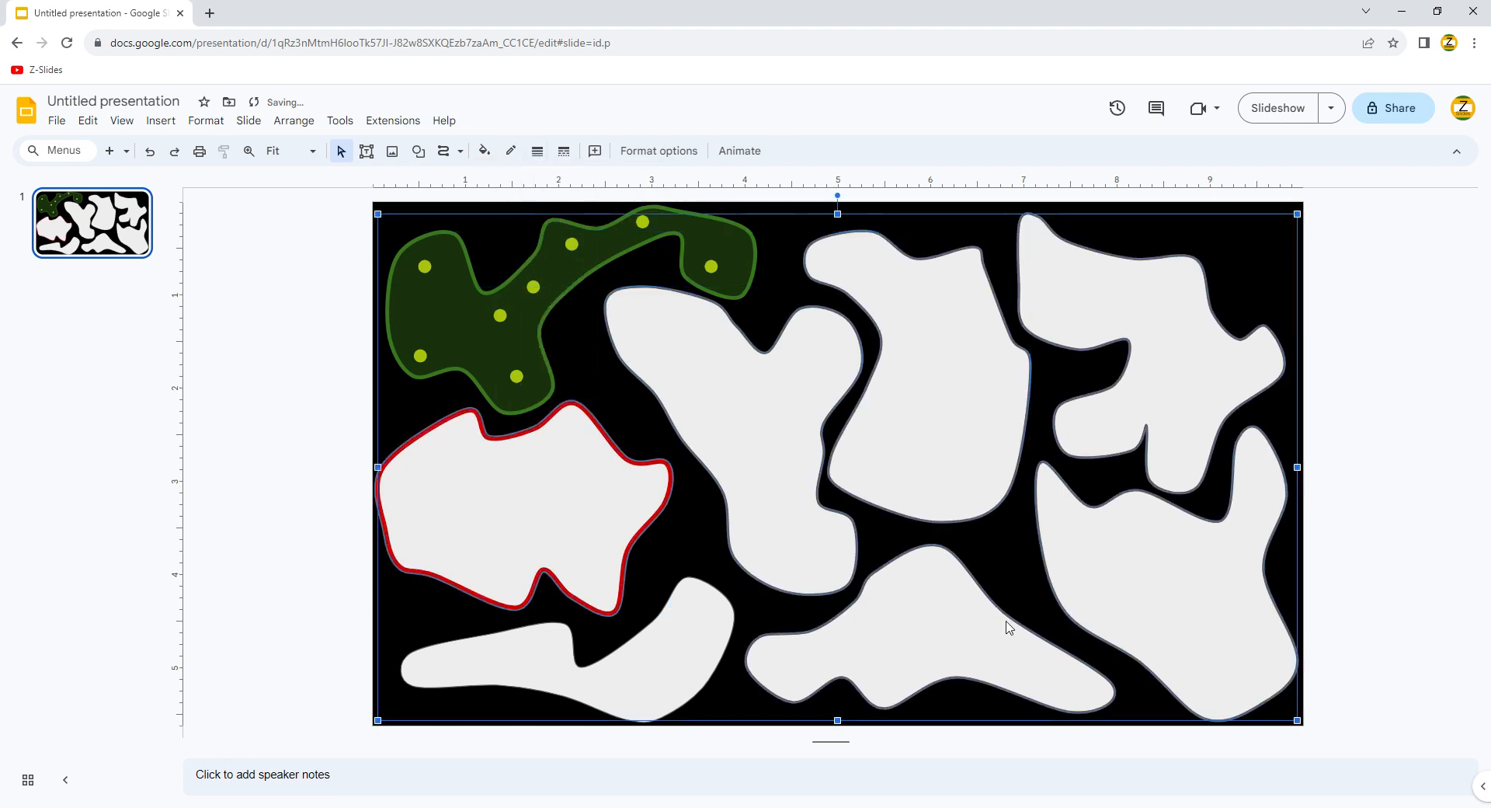
{"action": "left_click", "coordinate": [671, 632], "text": "shift"}
{"action": "left_click", "coordinate": [536, 150]}
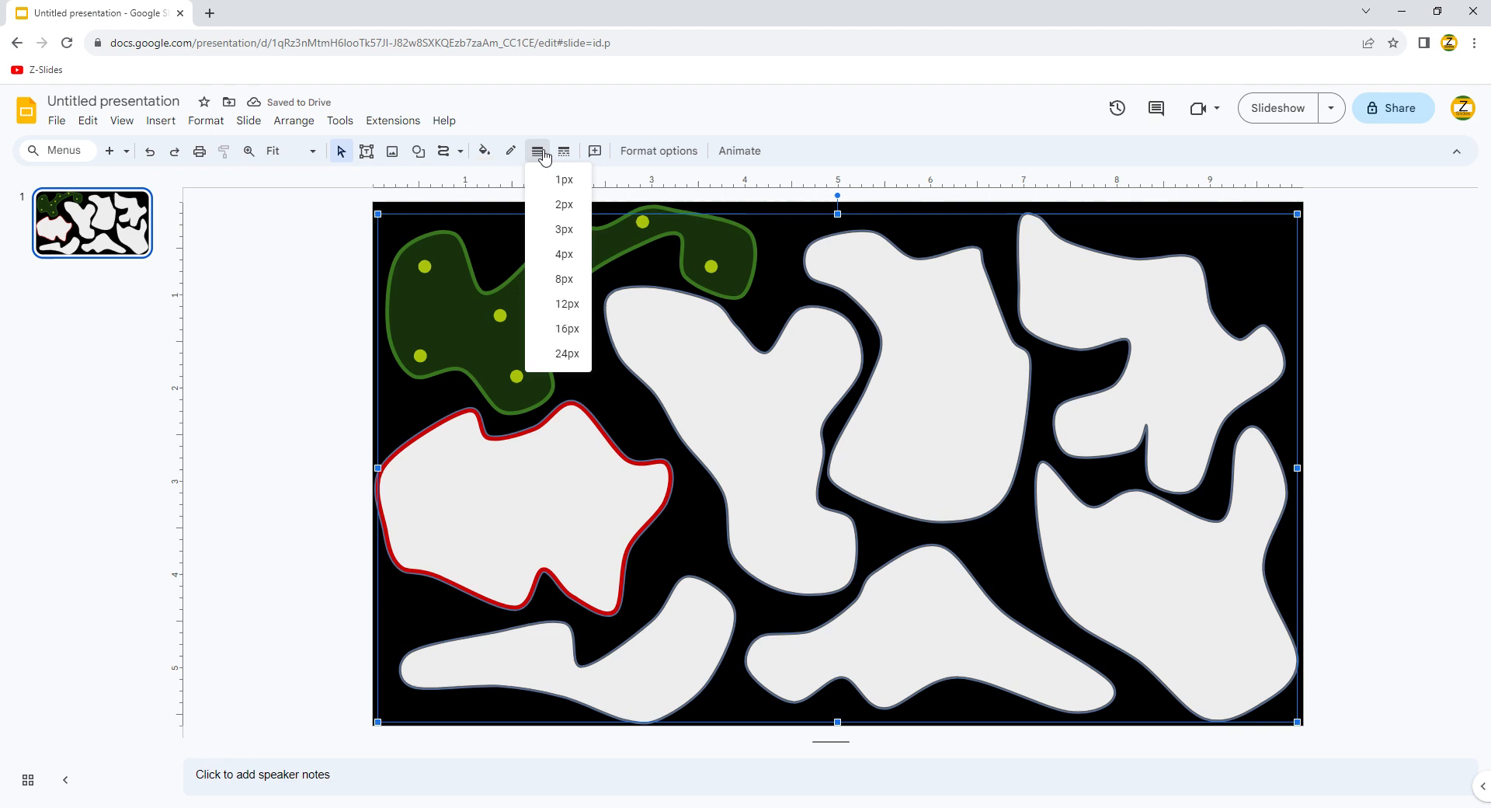
{"action": "left_click", "coordinate": [549, 255]}
Step: Fill the middle-left cloud with a custom red at about 49 opacity
{"action": "left_click", "coordinate": [447, 430]}
{"action": "left_click", "coordinate": [511, 152]}
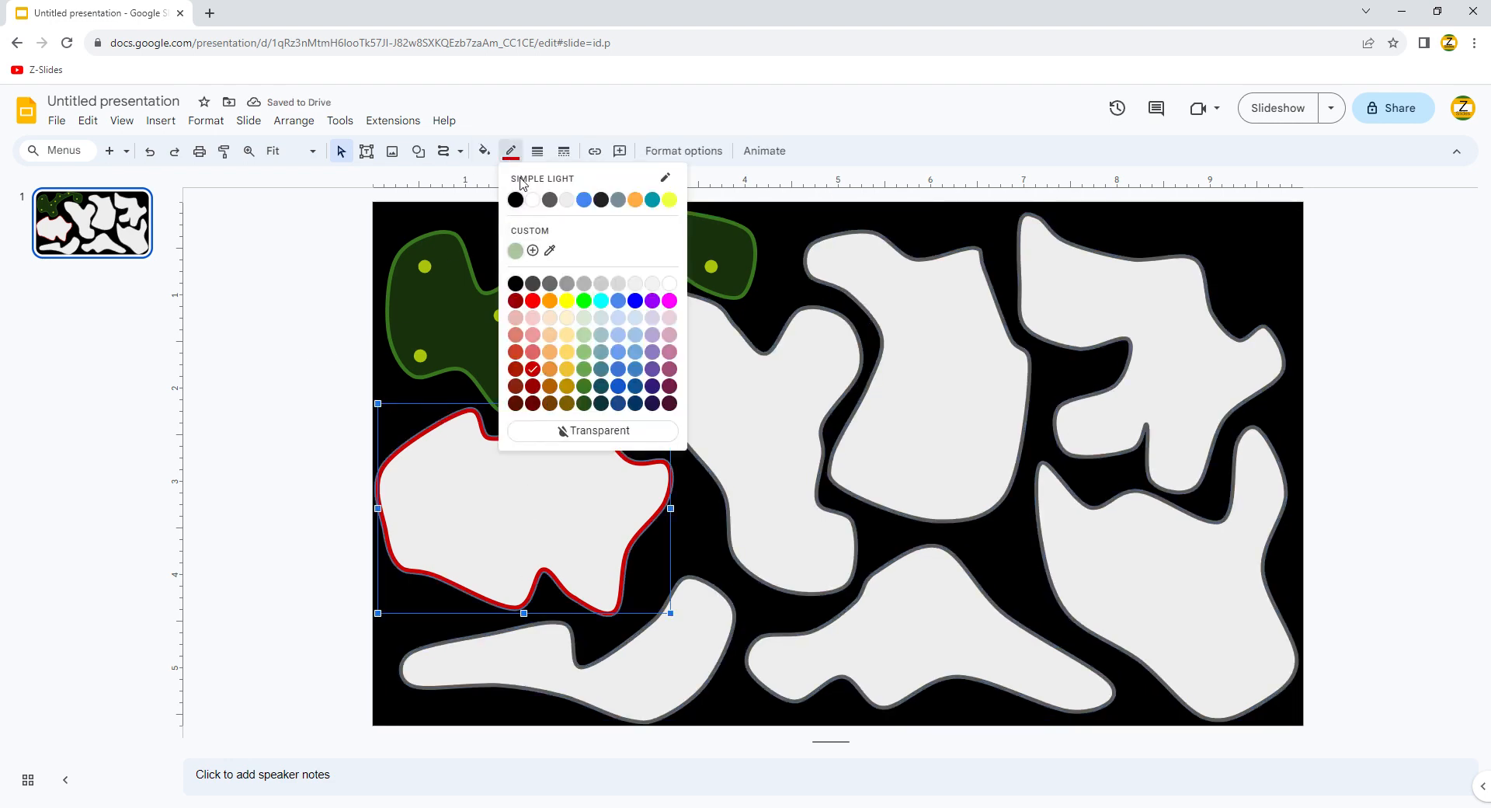
{"action": "left_click", "coordinate": [484, 150]}
{"action": "left_click", "coordinate": [508, 398]}
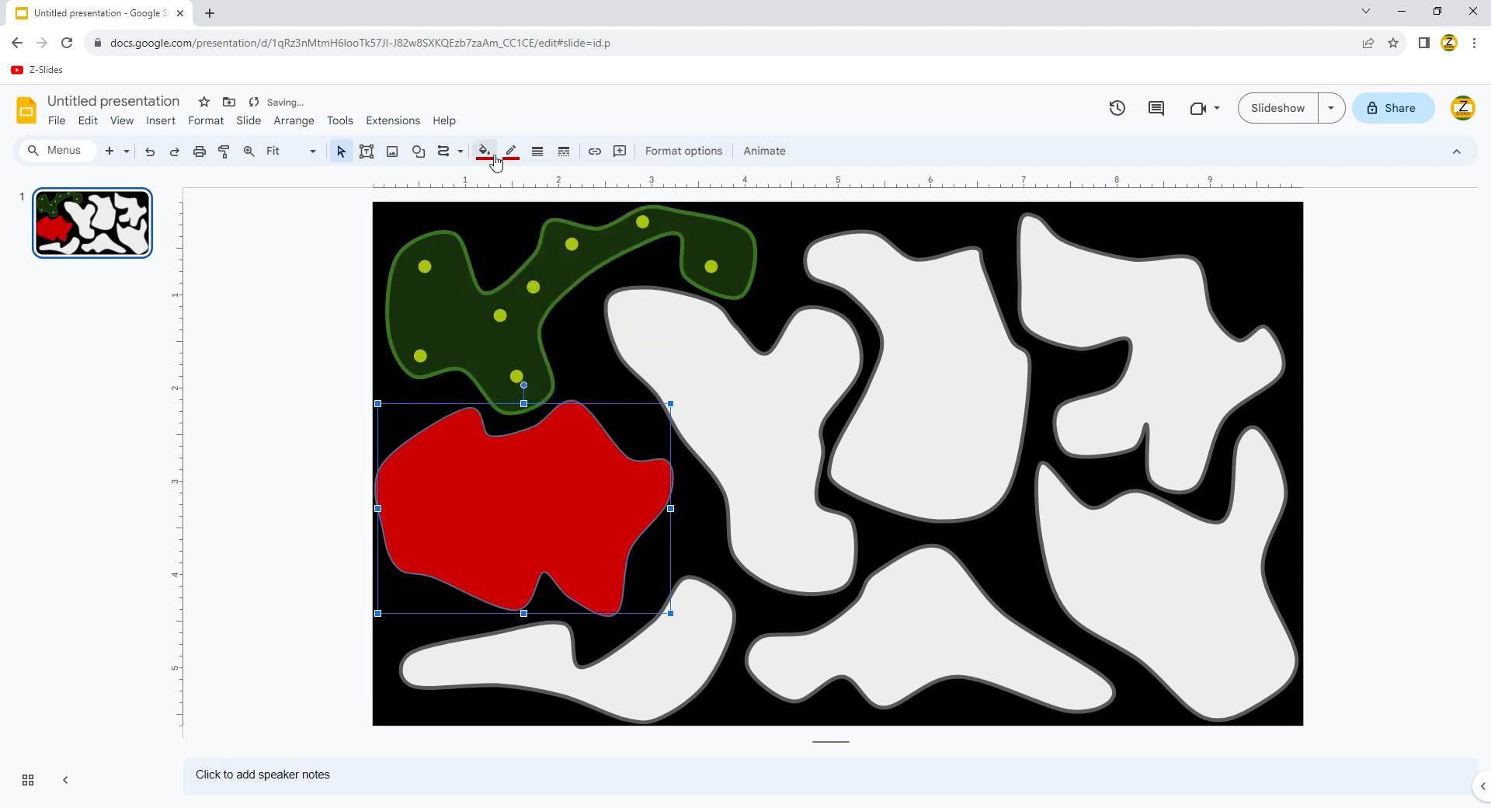
{"action": "left_click", "coordinate": [494, 155]}
{"action": "left_click", "coordinate": [506, 280]}
{"action": "left_click_drag", "start_coordinate": [854, 470], "coordinate": [788, 470]}
{"action": "left_click", "coordinate": [831, 564]}
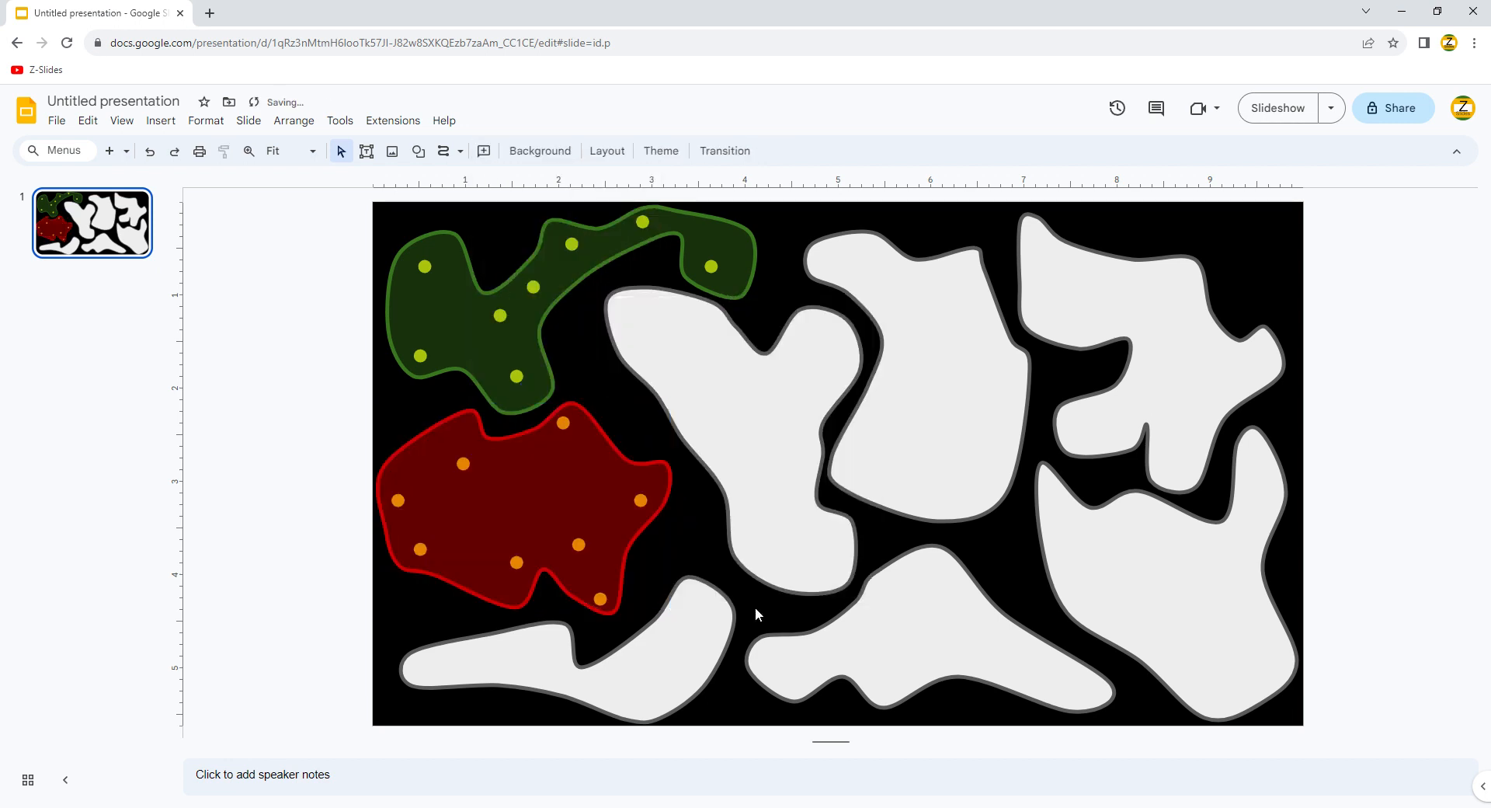
{"action": "left_click", "coordinate": [709, 613]}
{"action": "left_click", "coordinate": [511, 151]}
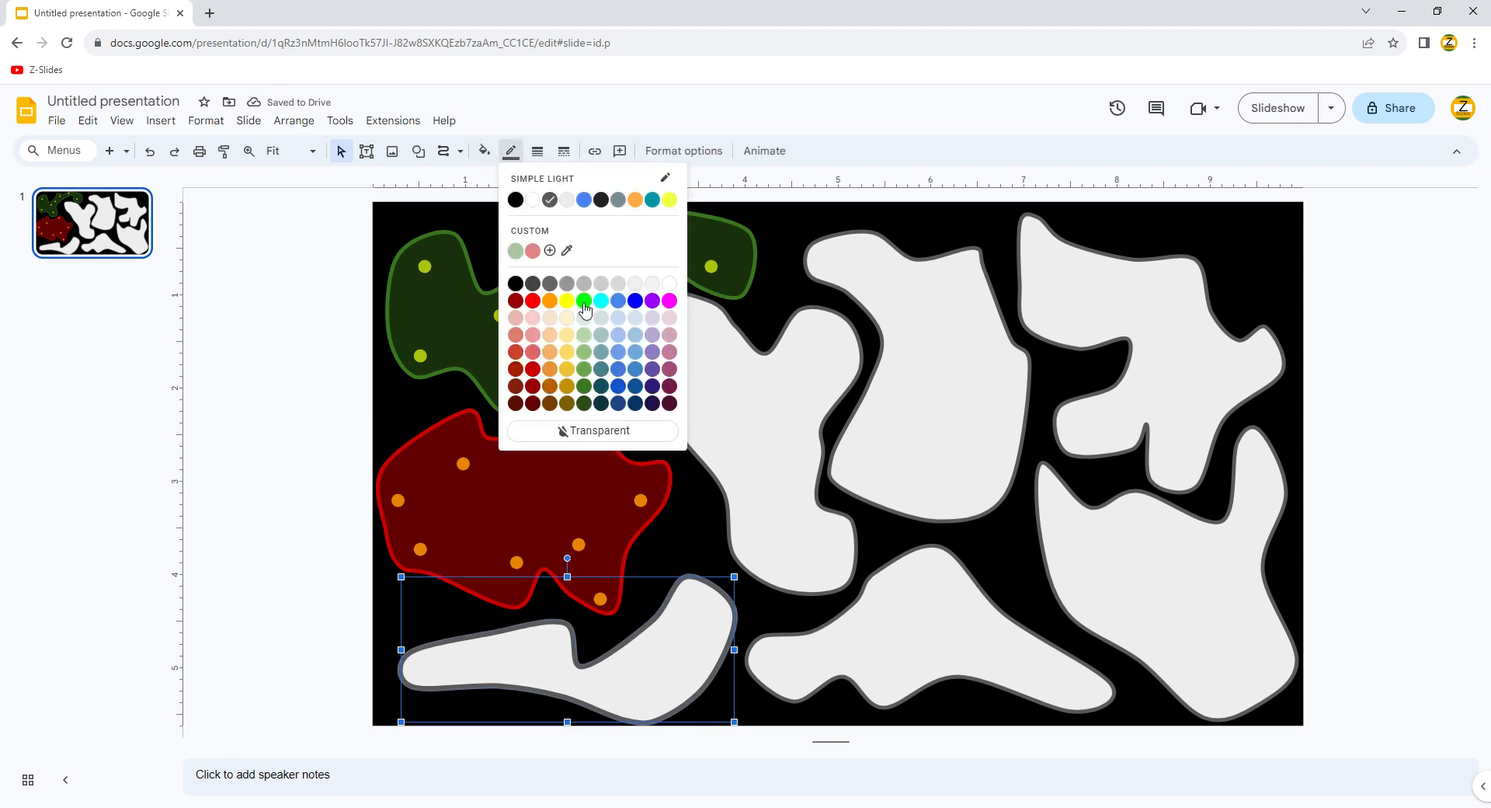
Step: Give the bottom-left blob a yellow outline and a yellow fill at about 50% transparency
{"action": "left_click", "coordinate": [567, 301]}
{"action": "left_click", "coordinate": [484, 151]}
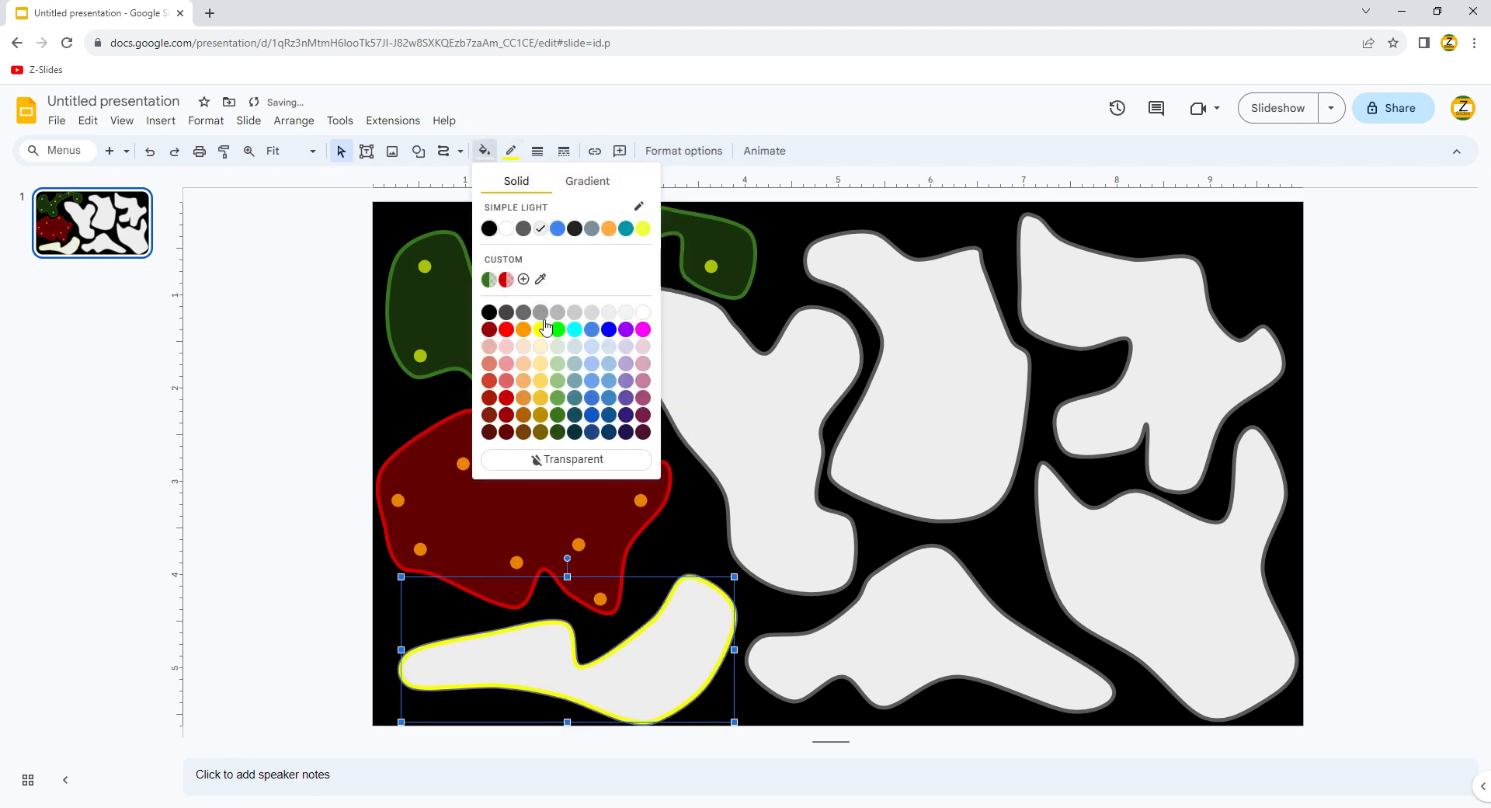
{"action": "left_click", "coordinate": [537, 326]}
{"action": "left_click", "coordinate": [484, 151]}
{"action": "left_click", "coordinate": [538, 283]}
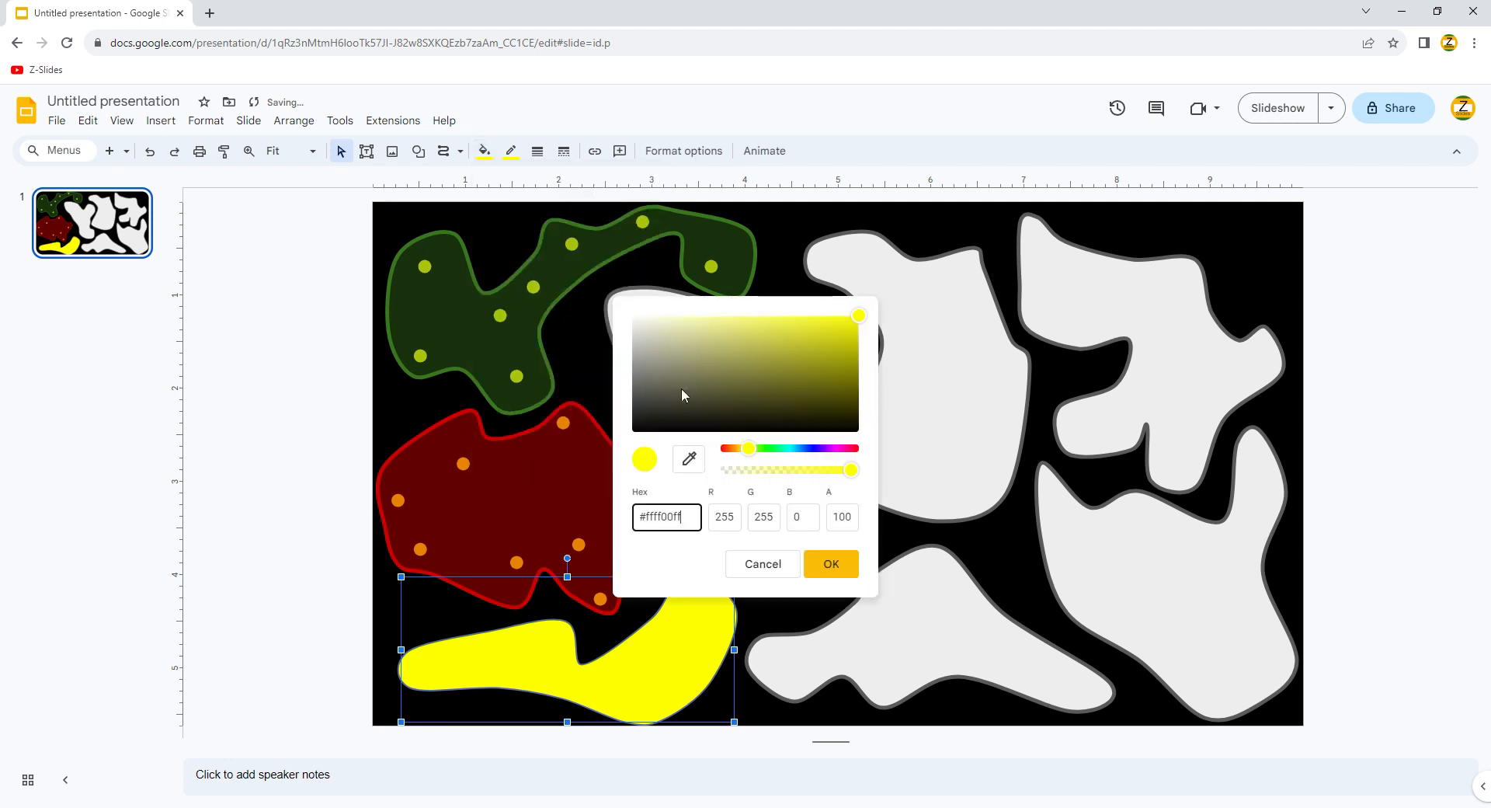
{"action": "left_click_drag", "start_coordinate": [850, 470], "coordinate": [793, 471]}
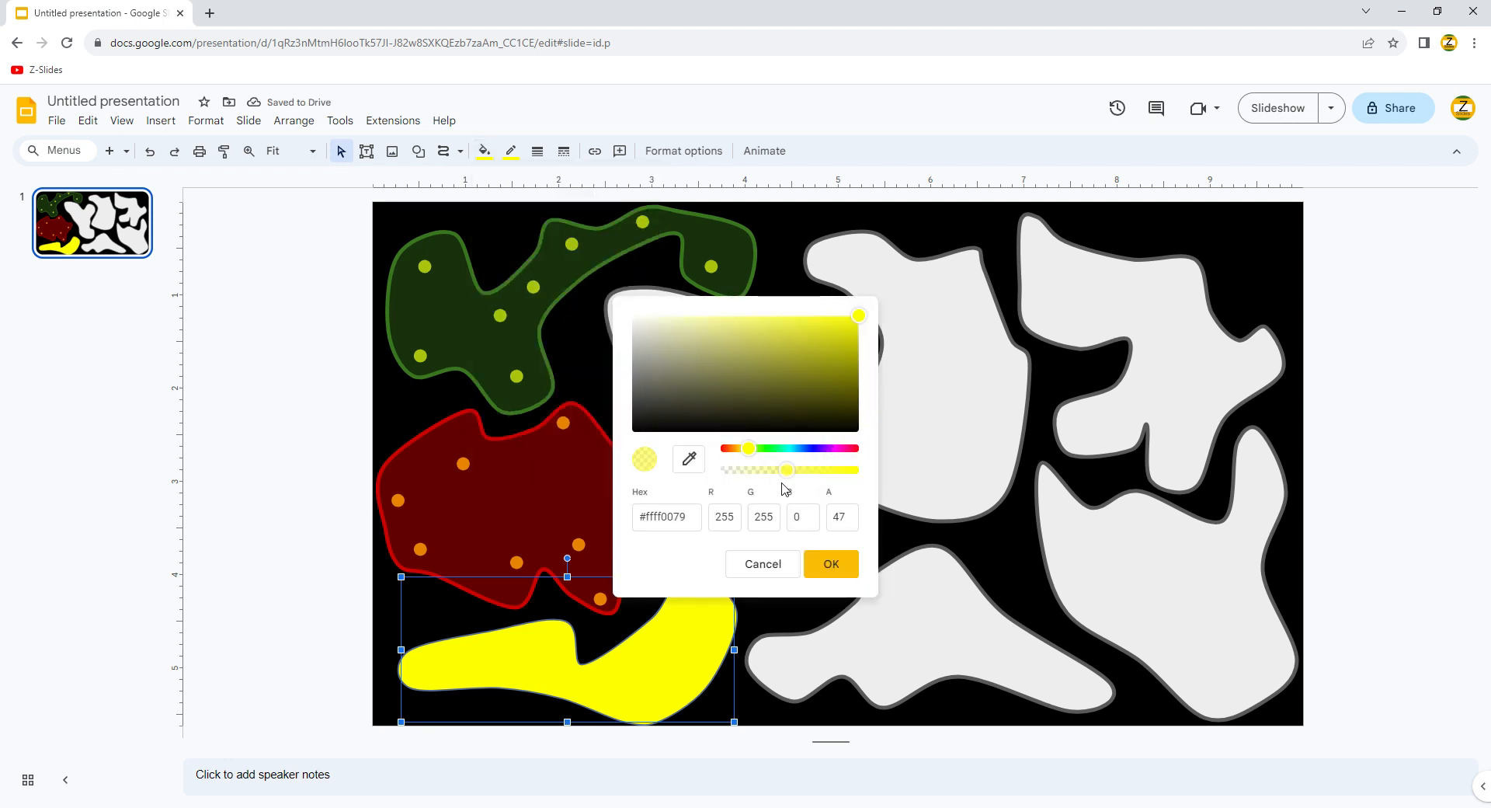
{"action": "left_click", "coordinate": [831, 563]}
Step: Make the upper-middle blob a translucent cornflower blue cloud with a blue outline
{"action": "left_click", "coordinate": [865, 432]}
{"action": "left_click", "coordinate": [484, 150]}
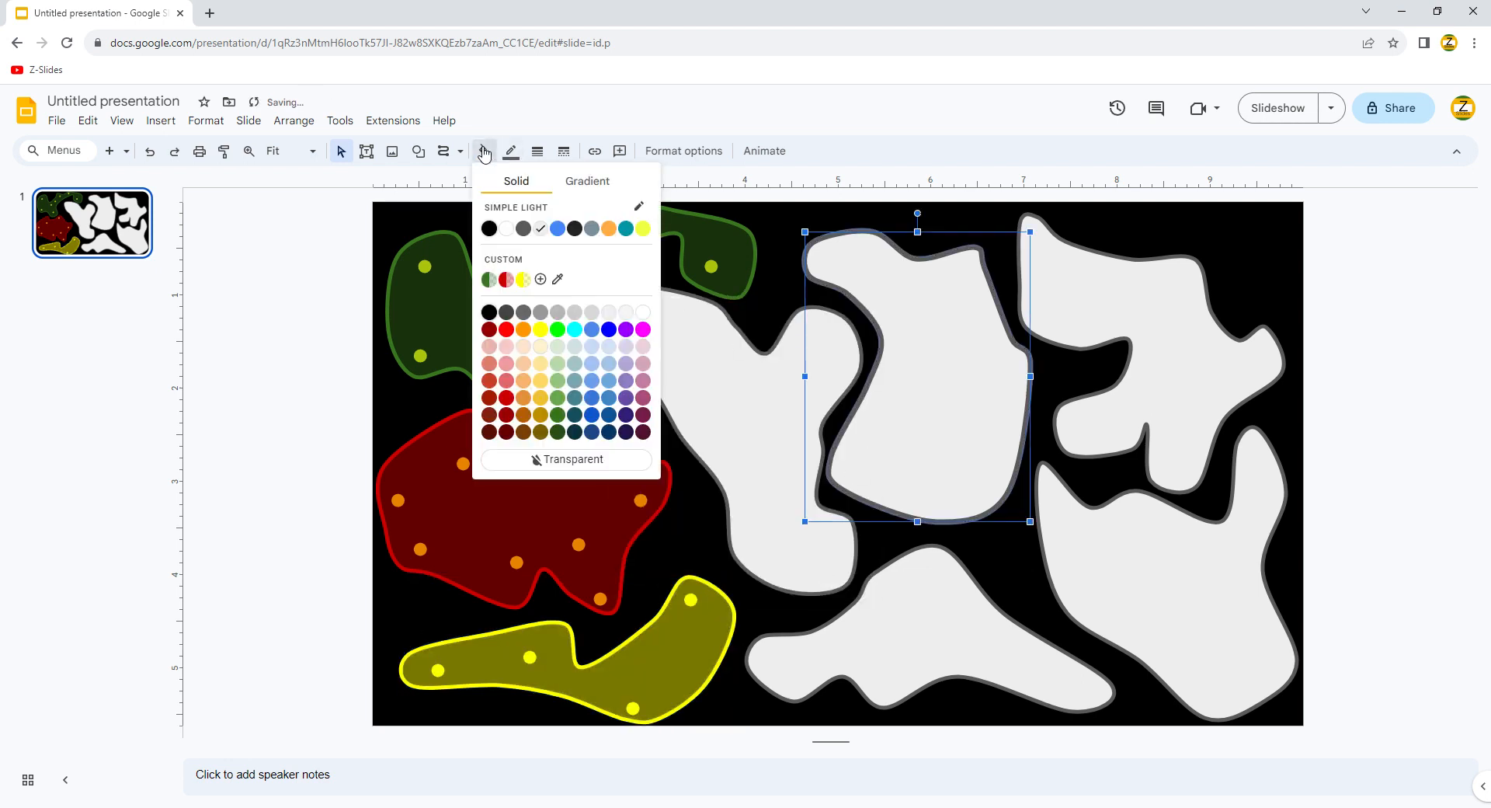
{"action": "left_click", "coordinate": [599, 332]}
{"action": "left_click", "coordinate": [511, 151]}
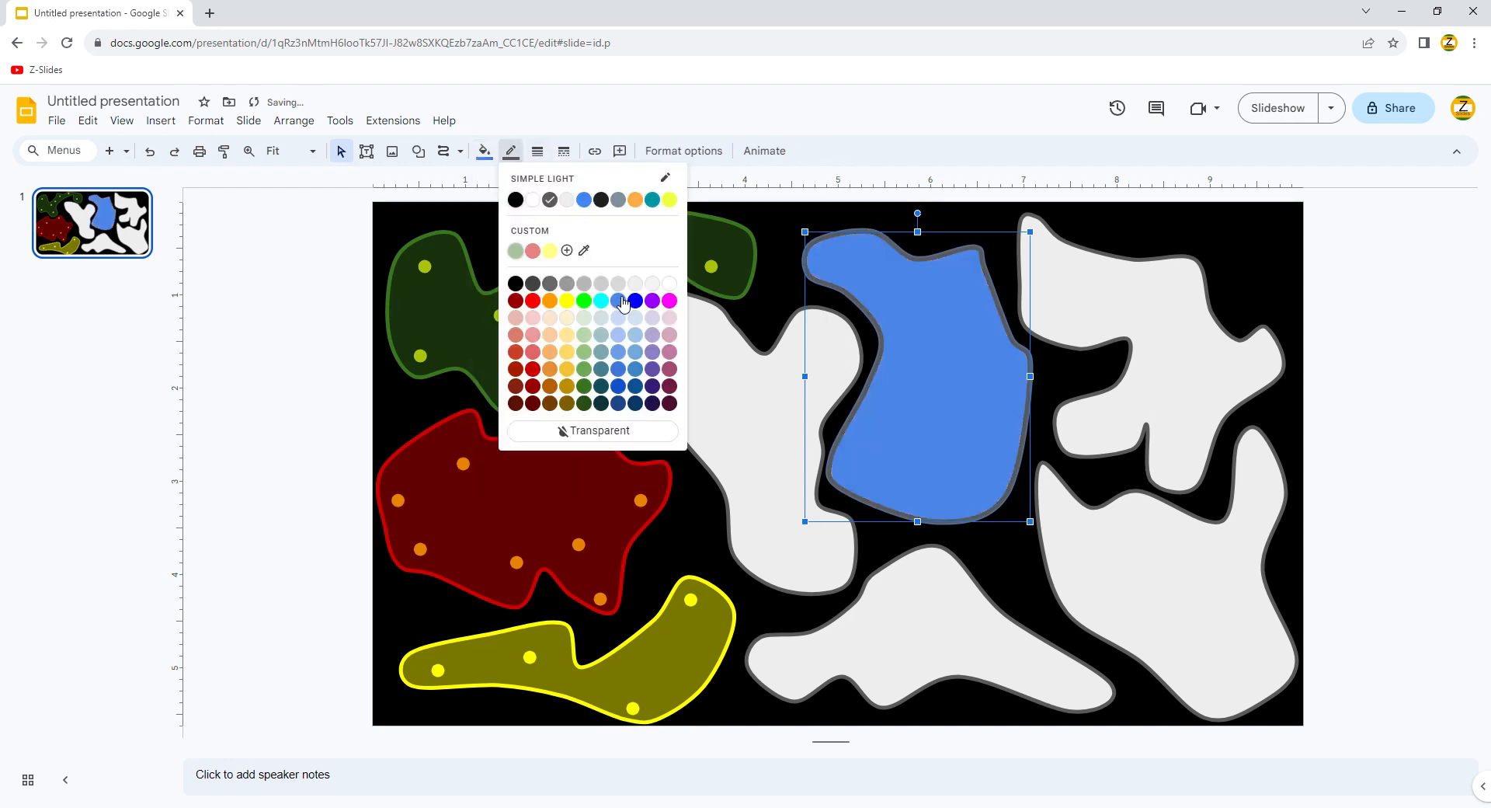
{"action": "left_click", "coordinate": [622, 302]}
{"action": "left_click", "coordinate": [484, 151]}
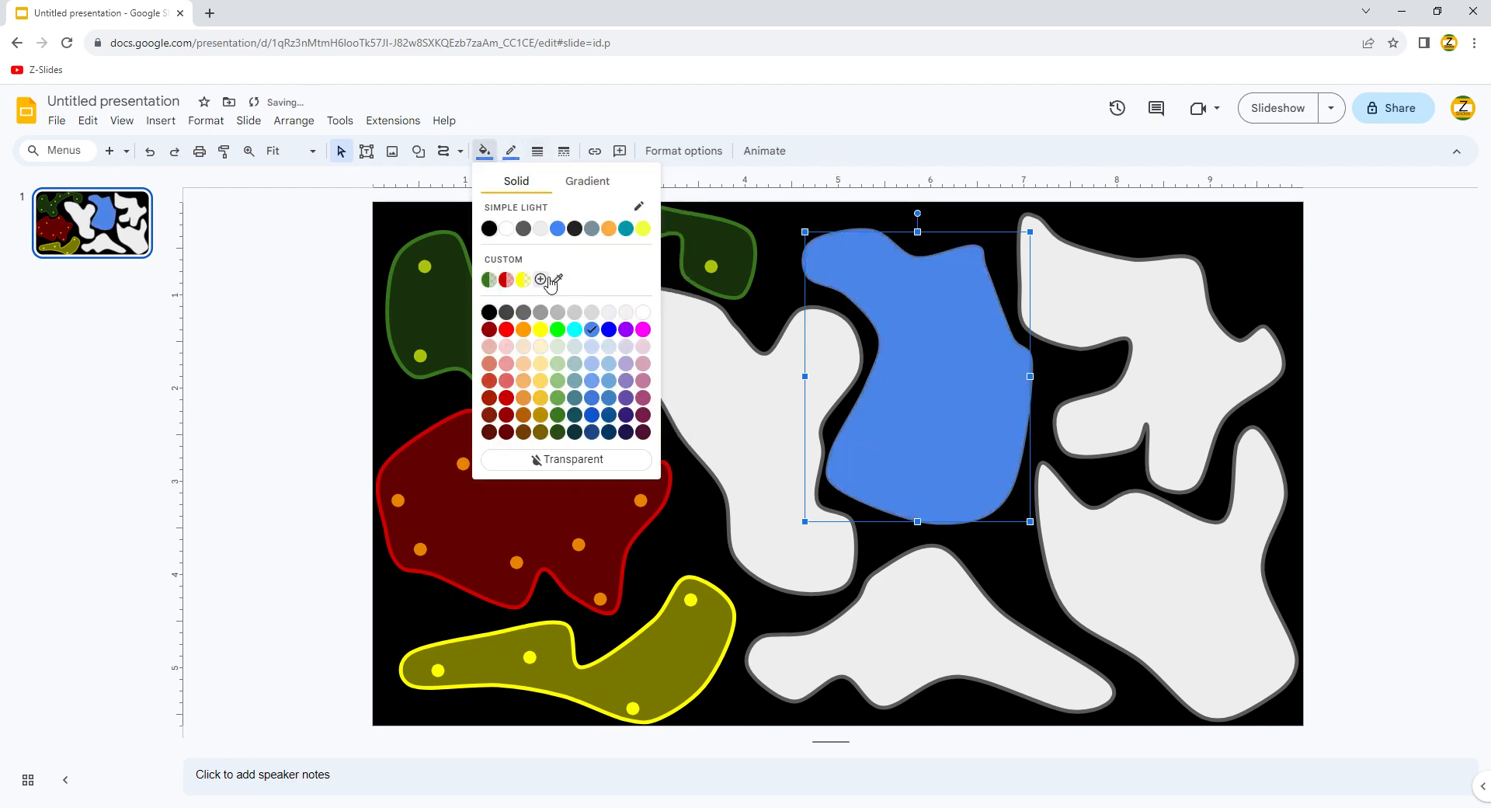
{"action": "left_click", "coordinate": [544, 280]}
{"action": "left_click_drag", "start_coordinate": [855, 470], "coordinate": [789, 471]}
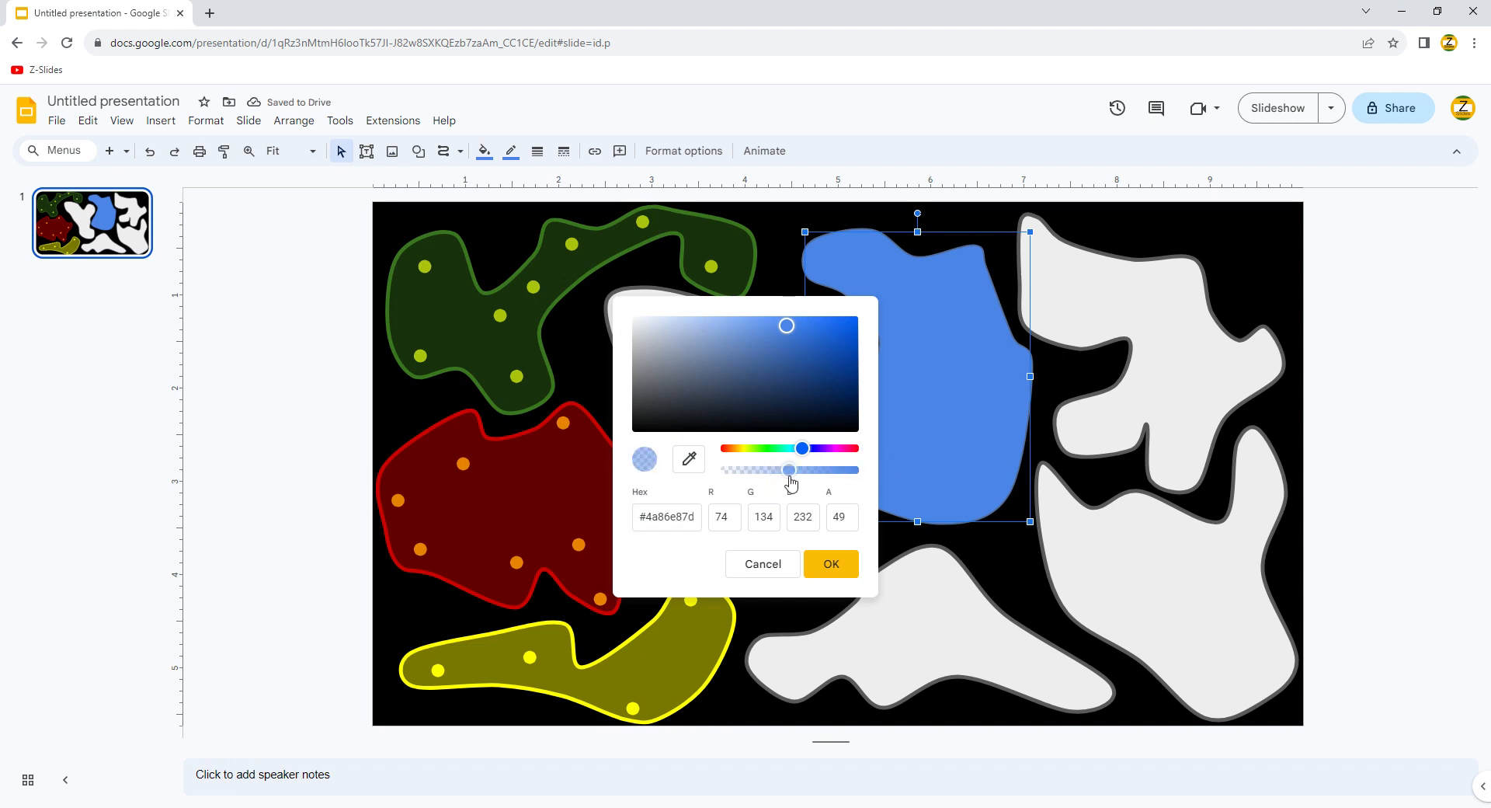
{"action": "left_click", "coordinate": [831, 565]}
Step: Turn the bottom blob translucent purple with a matching purple outline
{"action": "left_click", "coordinate": [874, 595]}
{"action": "left_click", "coordinate": [485, 150]}
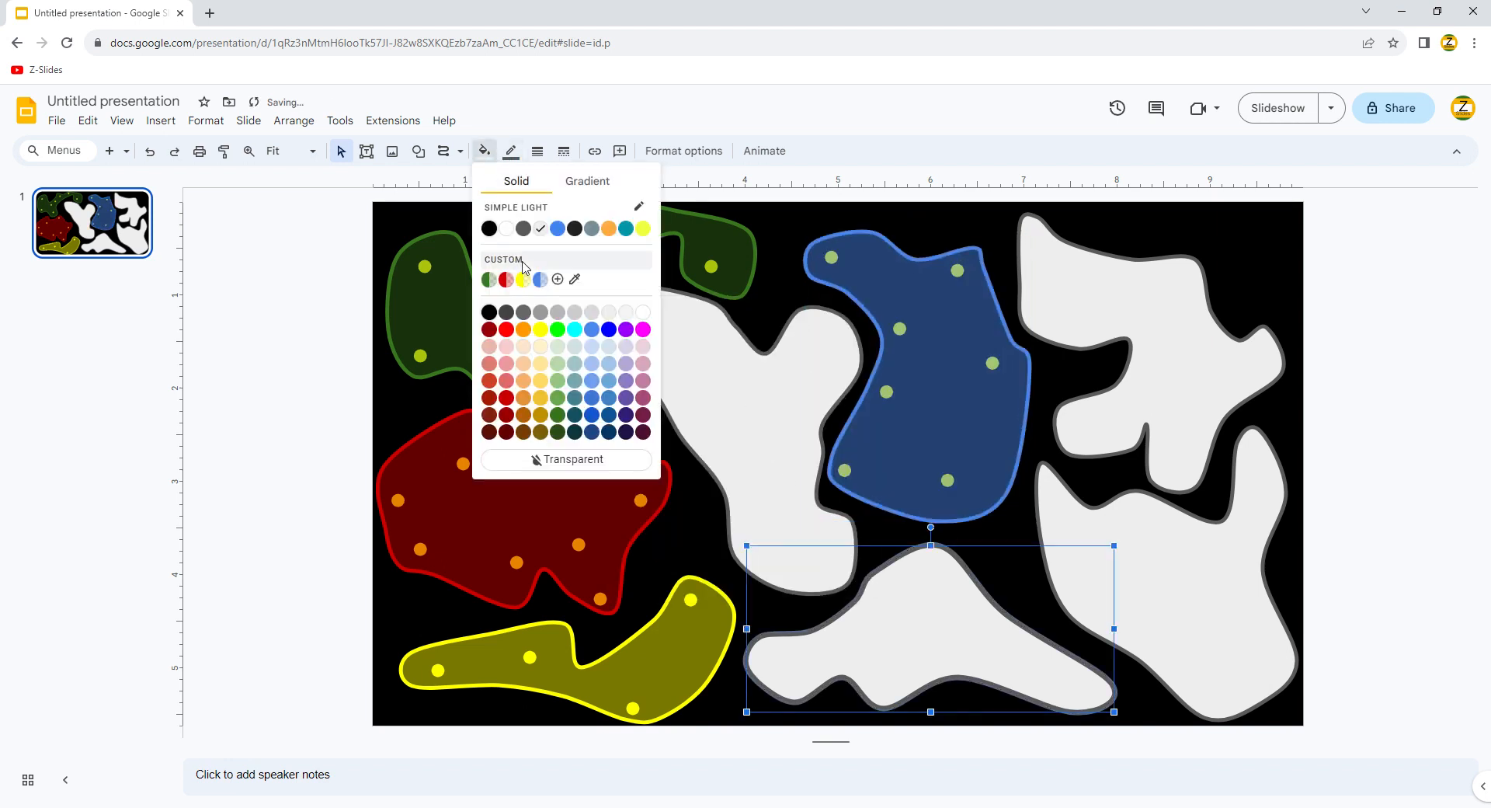
{"action": "left_click", "coordinate": [627, 329]}
{"action": "left_click", "coordinate": [512, 150]}
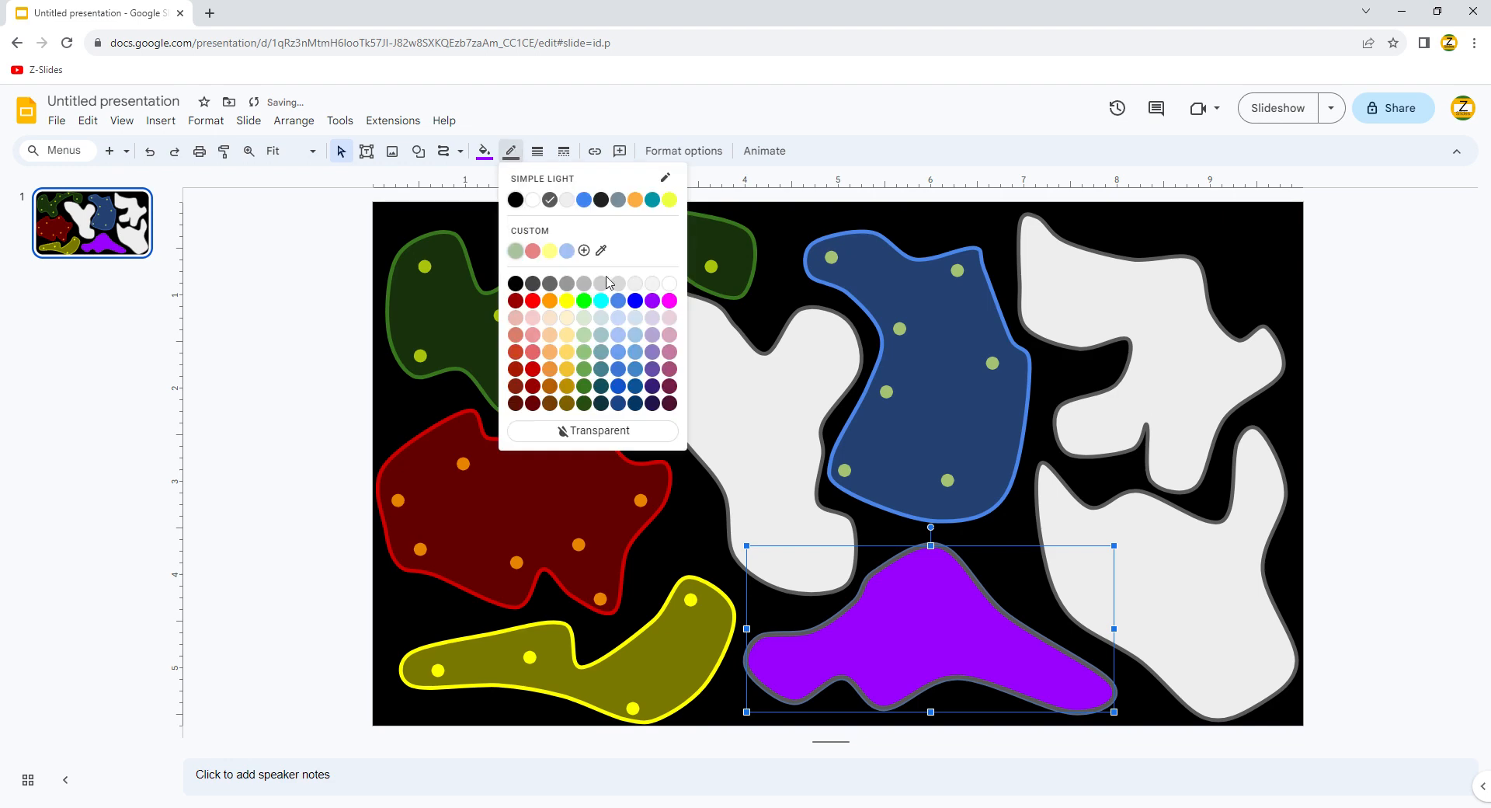
{"action": "left_click", "coordinate": [652, 303]}
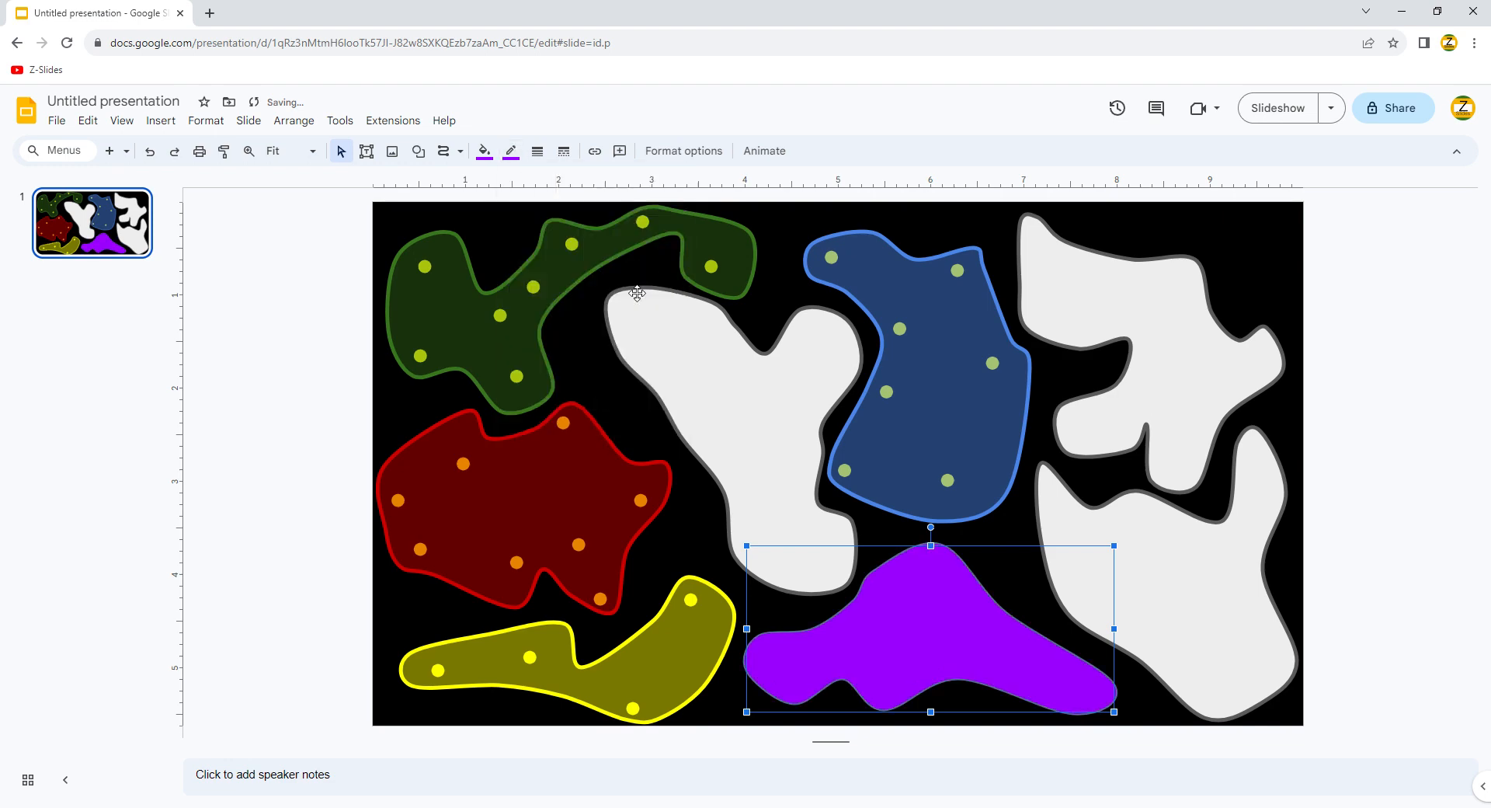
{"action": "left_click", "coordinate": [485, 151]}
{"action": "left_click", "coordinate": [561, 285]}
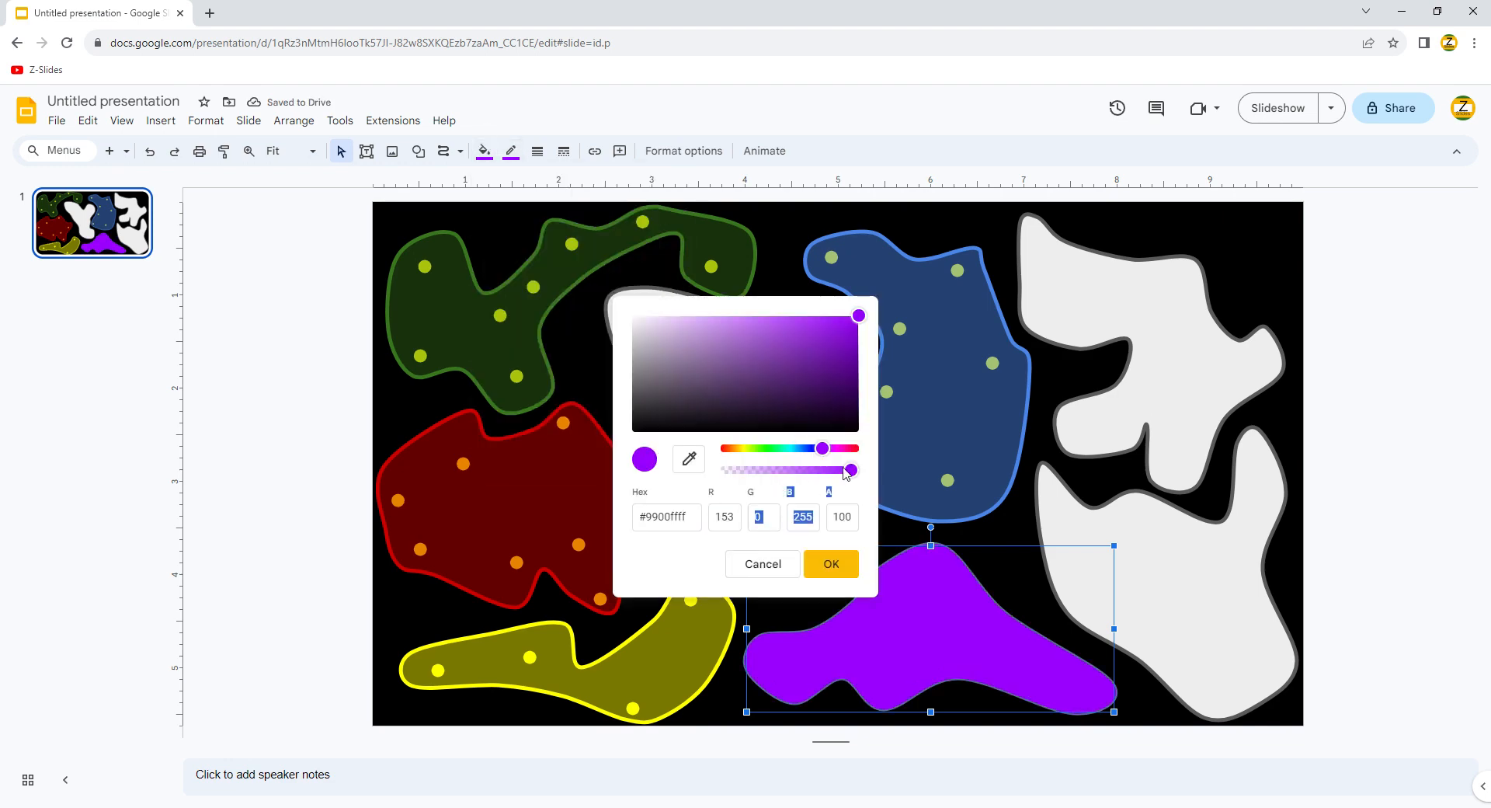
{"action": "left_click_drag", "start_coordinate": [852, 470], "coordinate": [621, 455]}
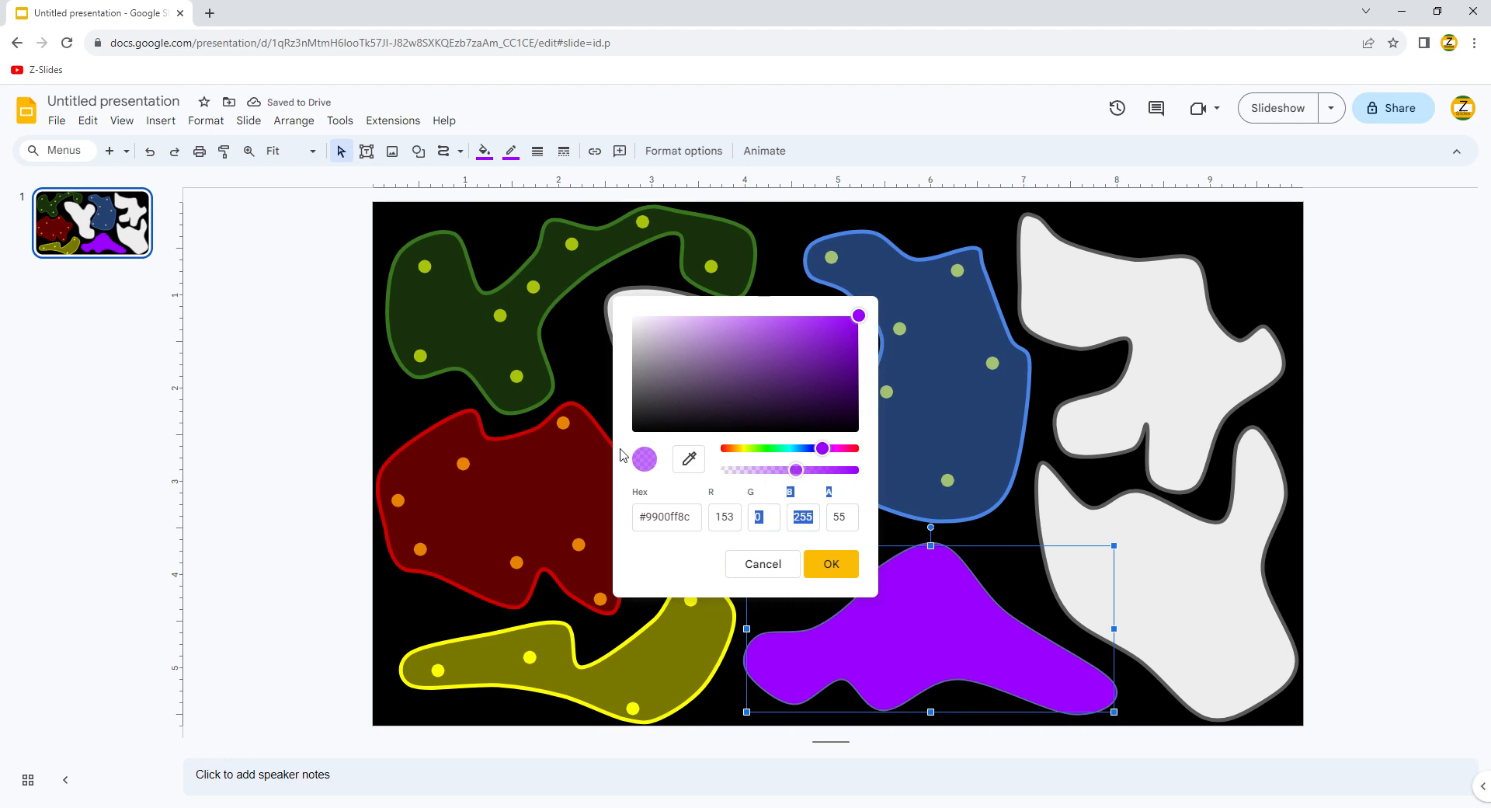
{"action": "left_click", "coordinate": [859, 570]}
Step: Make the right-hand blob a half-transparent orange cloud with a matching outline
{"action": "left_click", "coordinate": [1138, 544]}
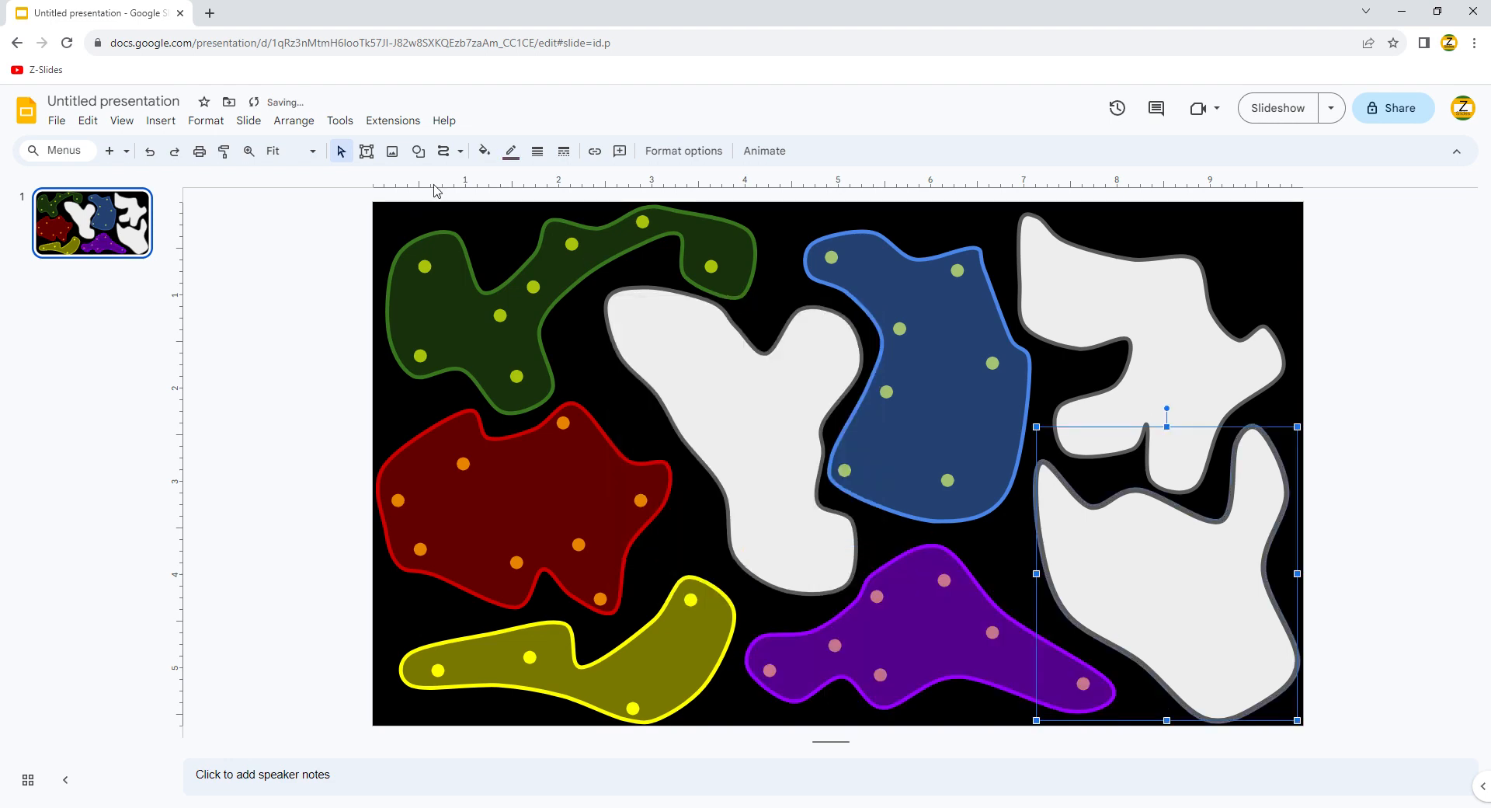
{"action": "left_click", "coordinate": [485, 151]}
{"action": "left_click", "coordinate": [519, 333]}
{"action": "left_click", "coordinate": [482, 150]}
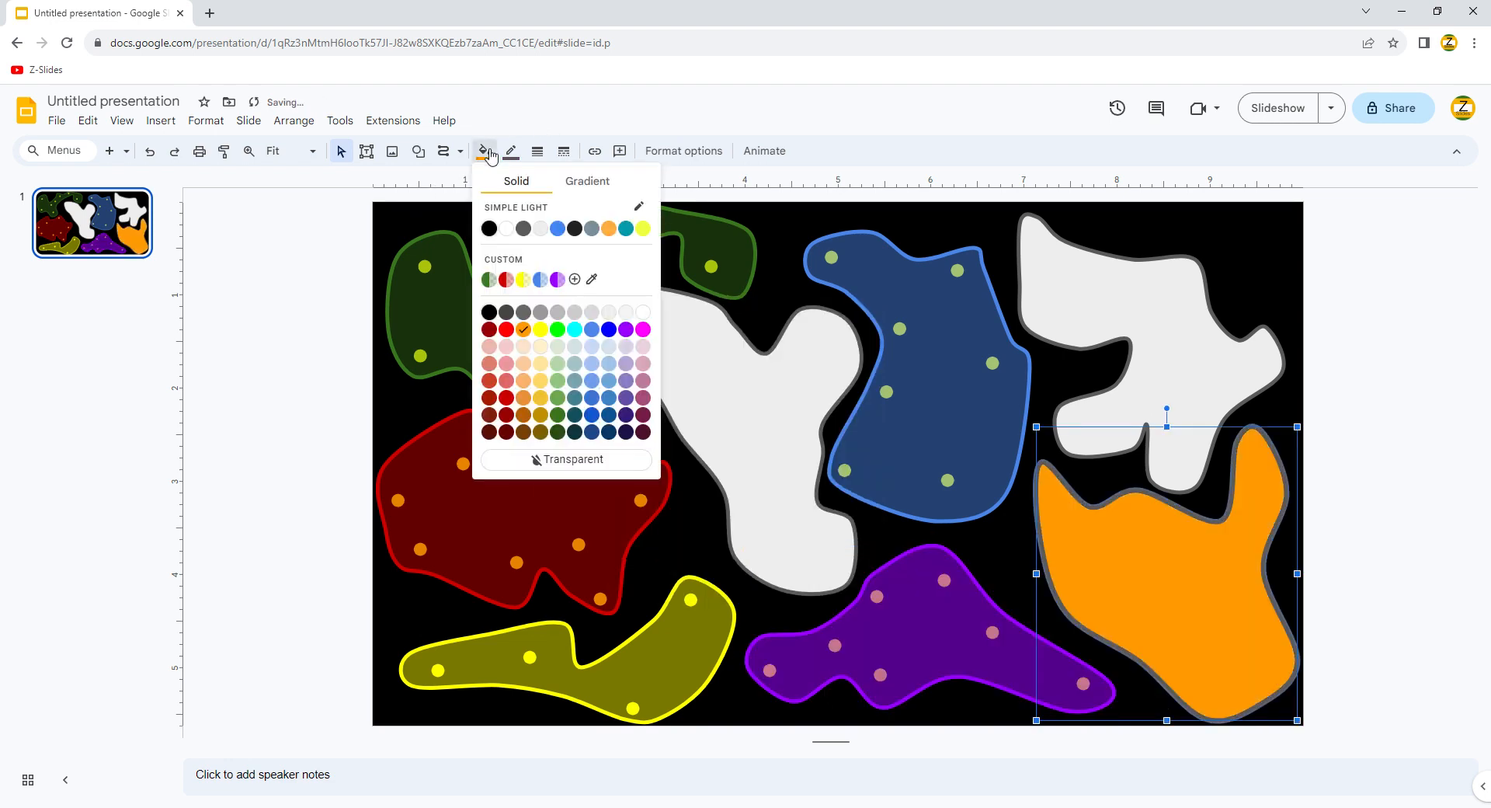
{"action": "left_click", "coordinate": [511, 152]}
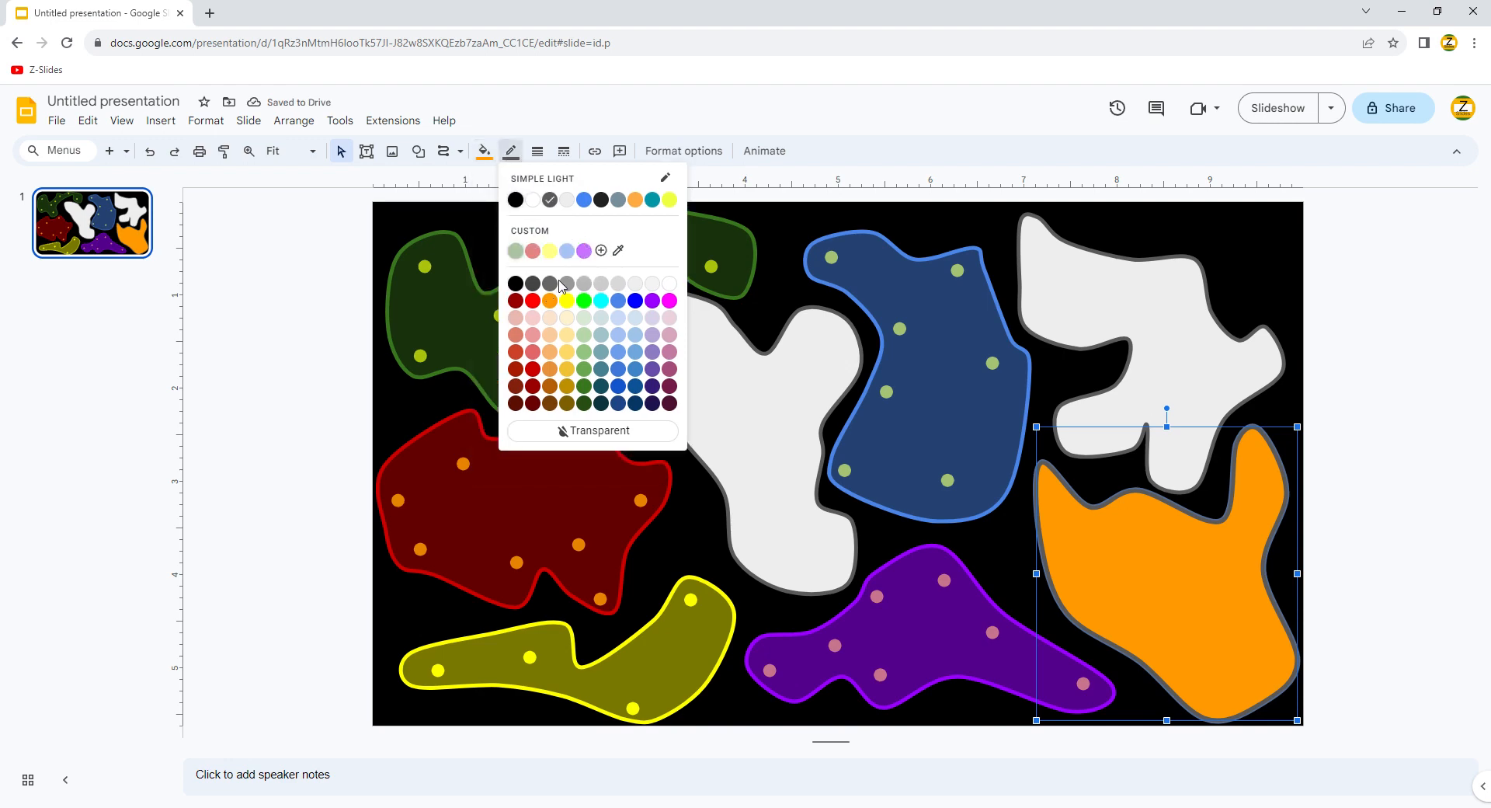
{"action": "left_click", "coordinate": [566, 284]}
{"action": "left_click", "coordinate": [485, 151]}
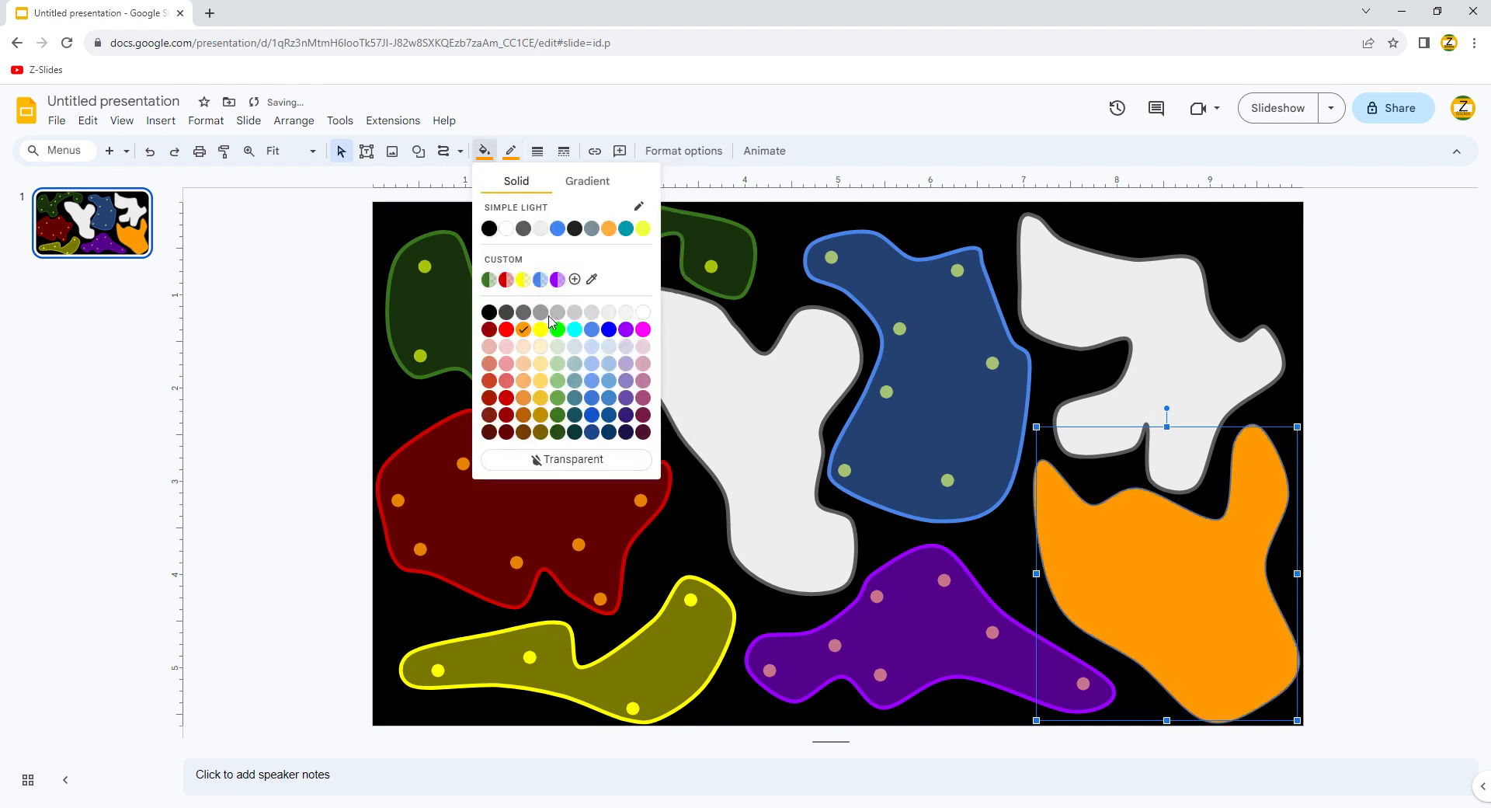
{"action": "left_click", "coordinate": [575, 278]}
{"action": "left_click_drag", "start_coordinate": [854, 471], "coordinate": [787, 471]}
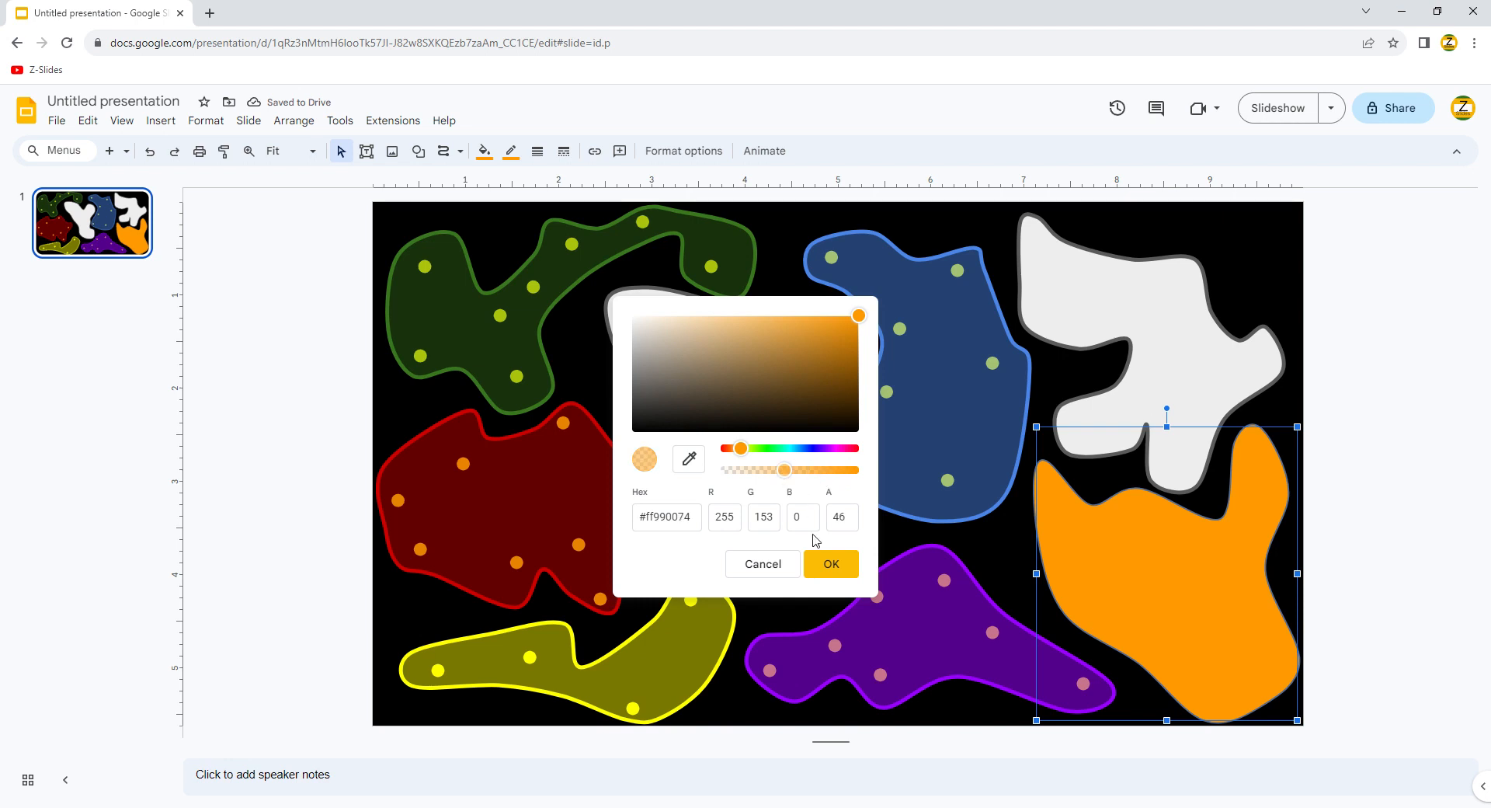
{"action": "left_click", "coordinate": [831, 564]}
{"action": "left_click", "coordinate": [1114, 347]}
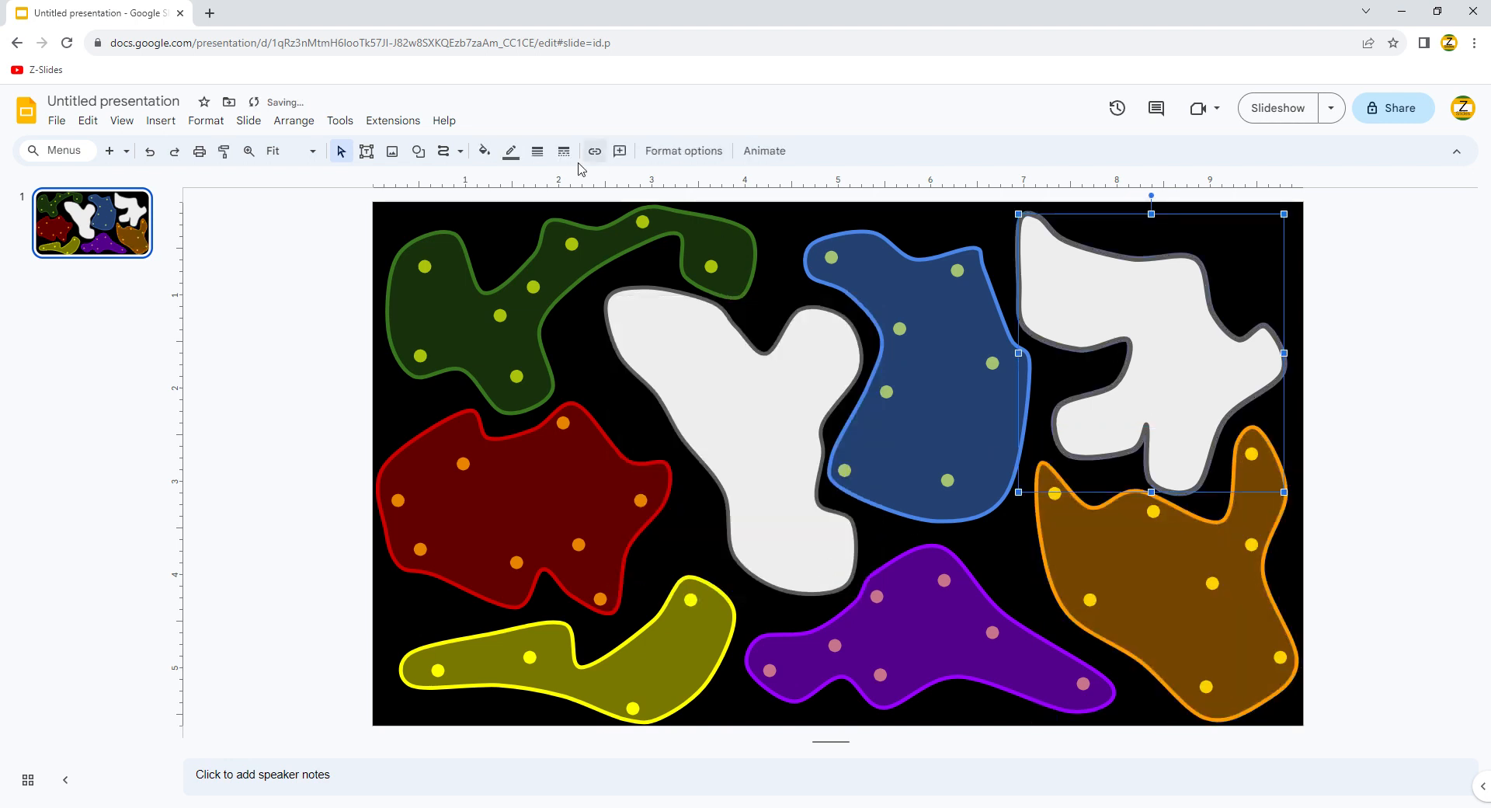
Step: Turn the top-right blob a half-transparent dark blue with a matching dark blue outline
{"action": "left_click", "coordinate": [485, 151]}
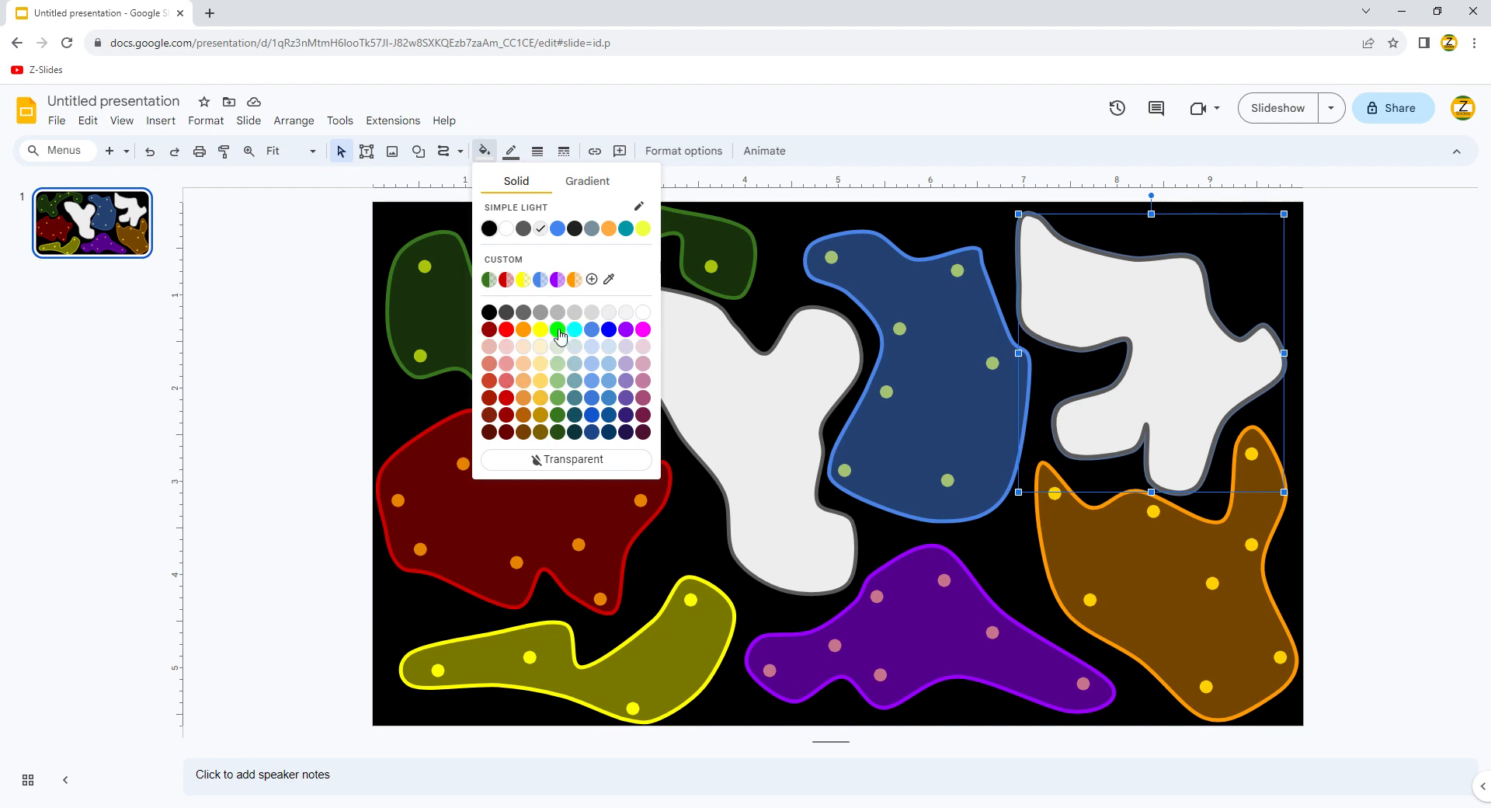
{"action": "left_click", "coordinate": [609, 414]}
{"action": "left_click", "coordinate": [510, 161]}
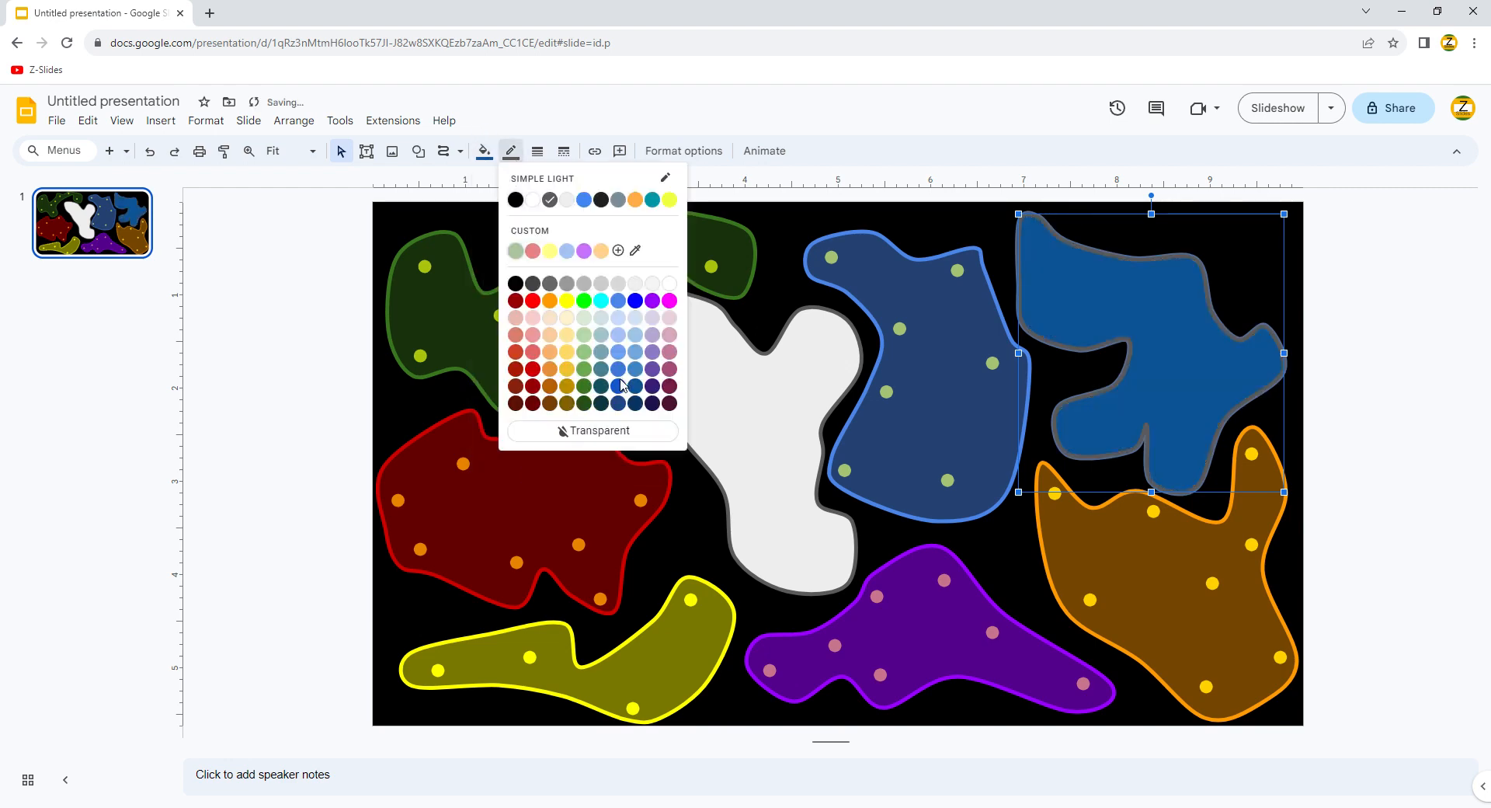
{"action": "left_click", "coordinate": [585, 298]}
{"action": "left_click", "coordinate": [510, 150]}
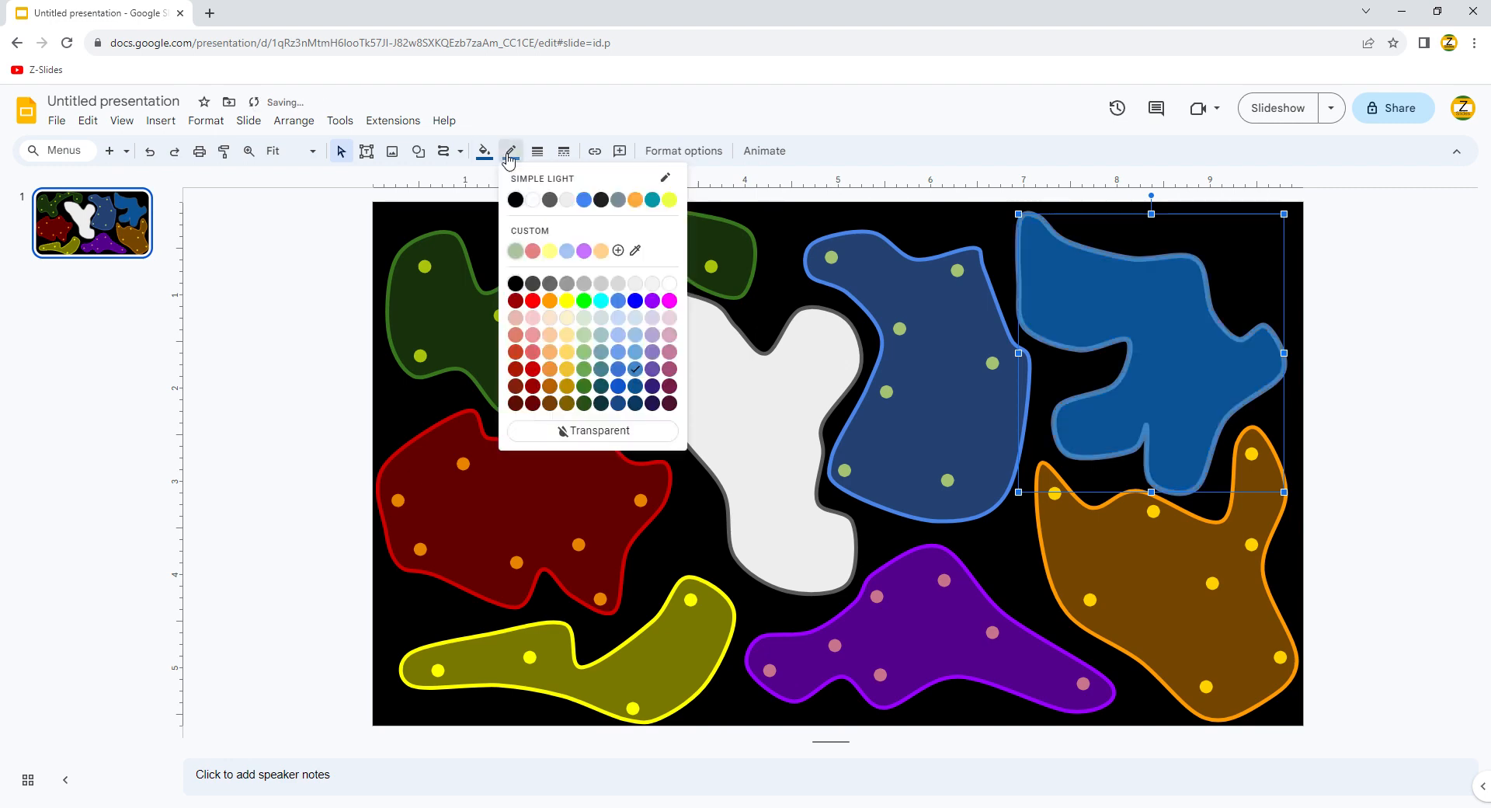
{"action": "left_click", "coordinate": [642, 393]}
{"action": "left_click", "coordinate": [481, 160]}
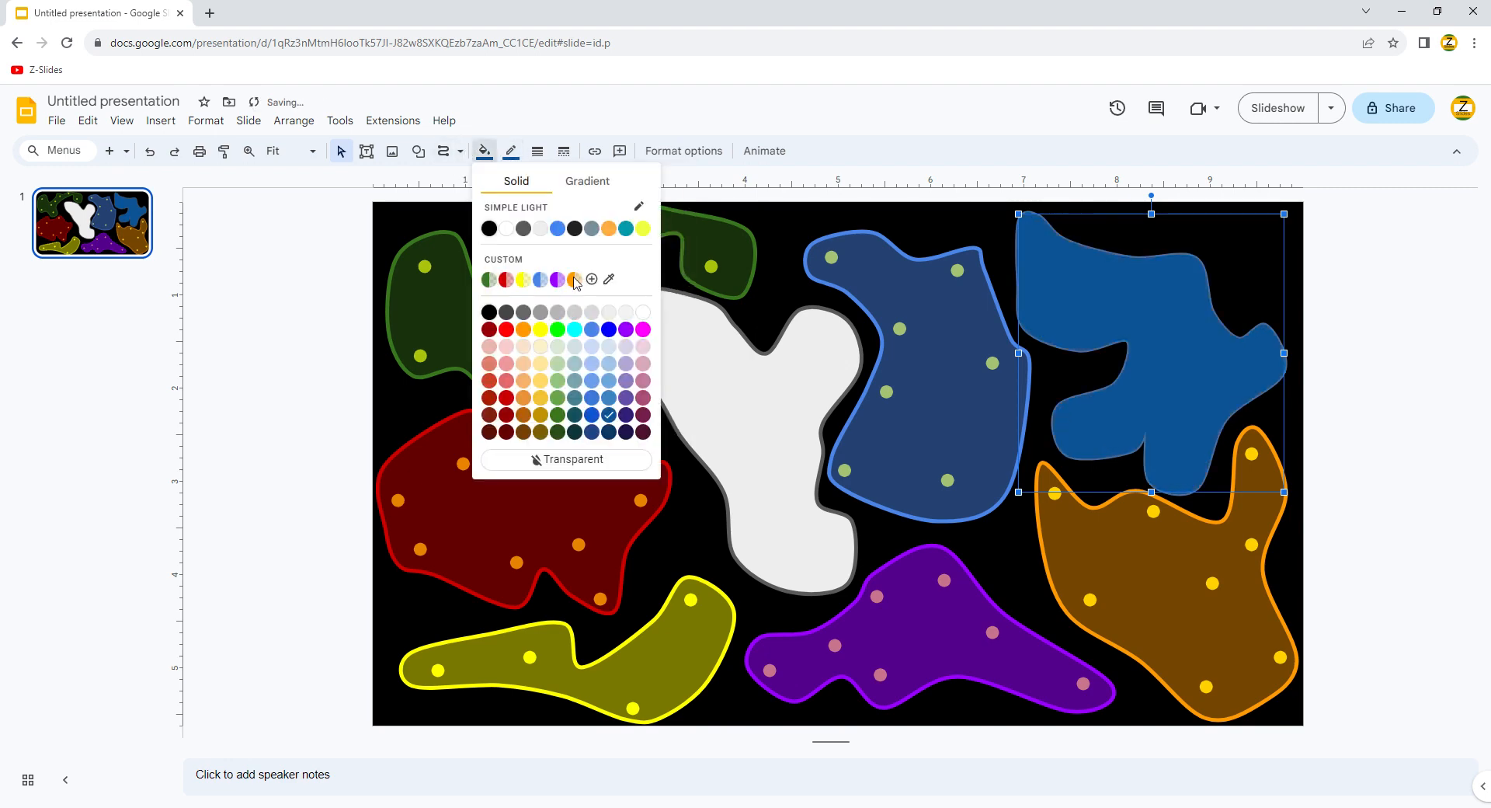
{"action": "left_click", "coordinate": [599, 282]}
{"action": "left_click_drag", "start_coordinate": [843, 471], "coordinate": [791, 471]}
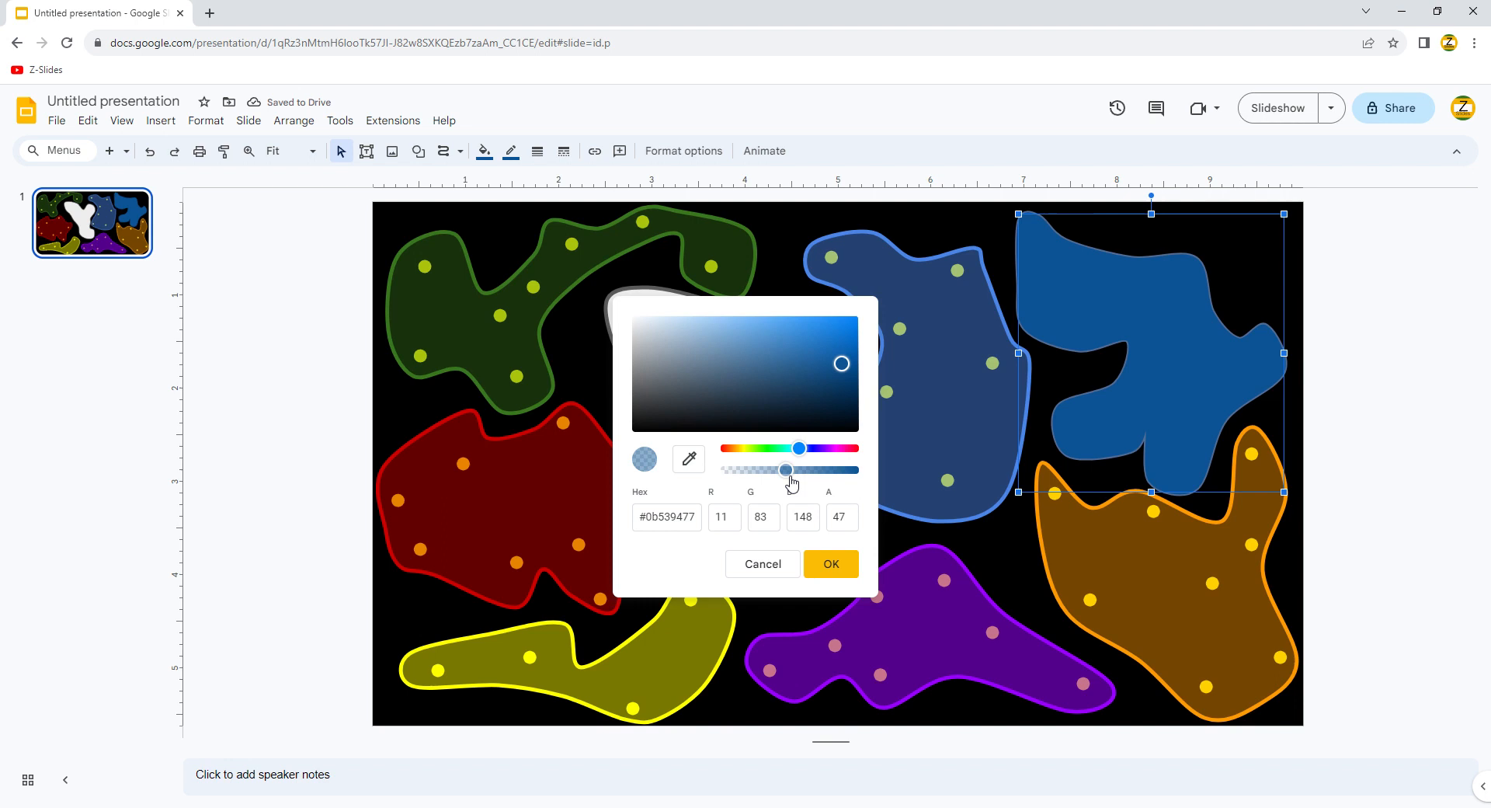
{"action": "left_click", "coordinate": [853, 556]}
Step: Give the Y-shaped blob a white outline and a white fill at 58% opacity
{"action": "left_click", "coordinate": [735, 443]}
{"action": "left_click", "coordinate": [511, 152]}
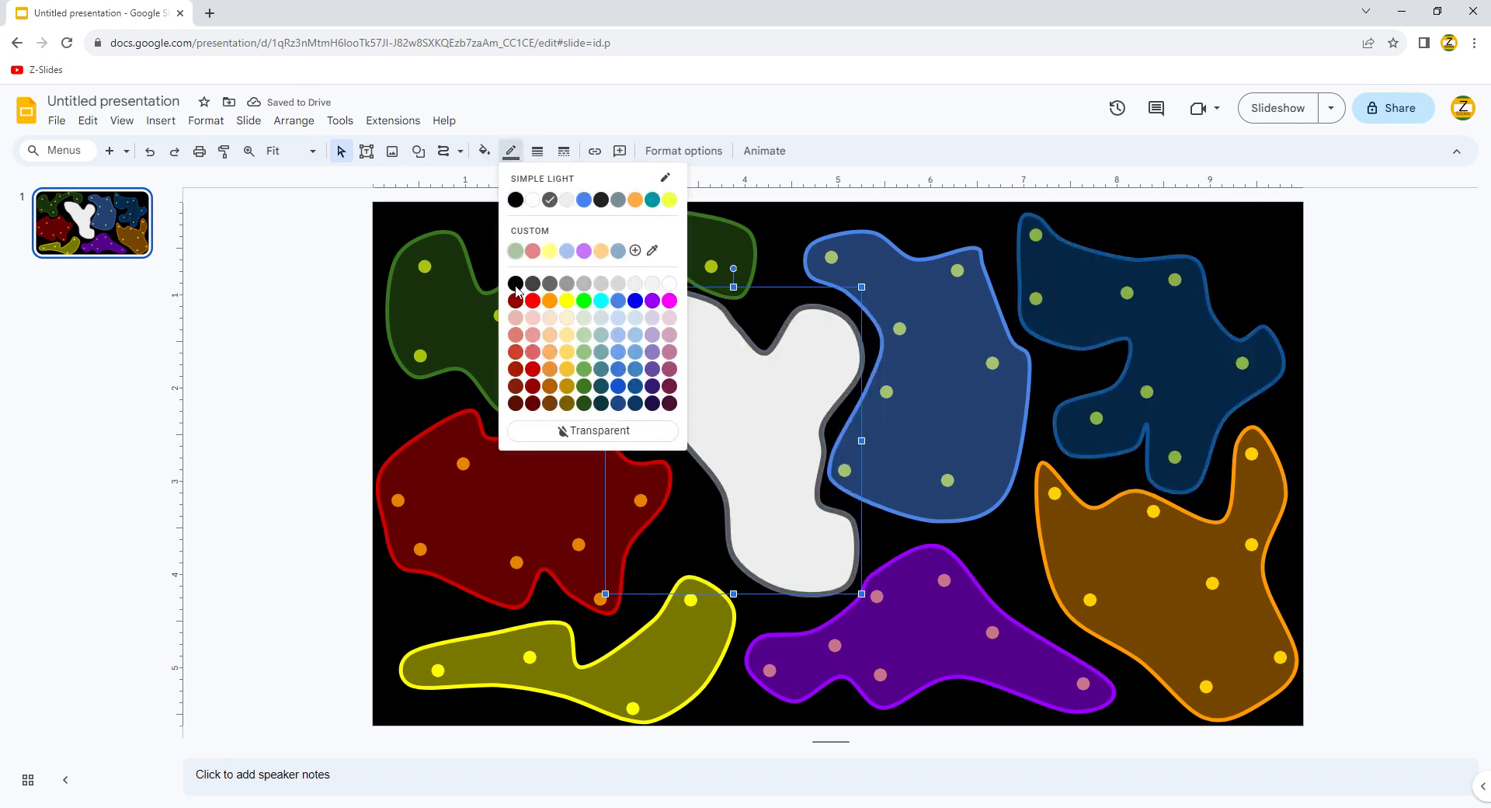
{"action": "left_click", "coordinate": [669, 282]}
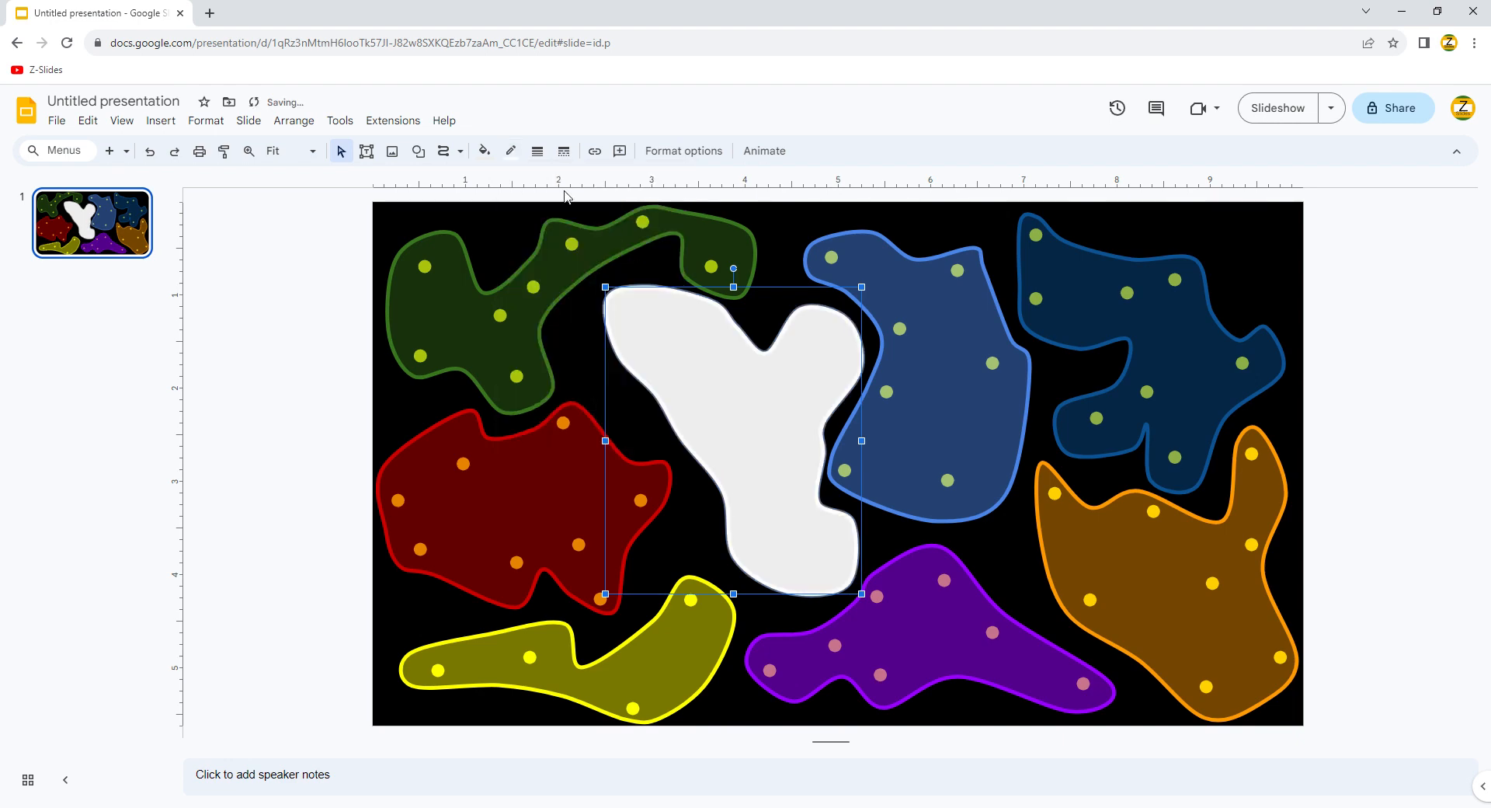
{"action": "left_click", "coordinate": [484, 151]}
{"action": "left_click", "coordinate": [644, 311]}
{"action": "left_click", "coordinate": [483, 151]}
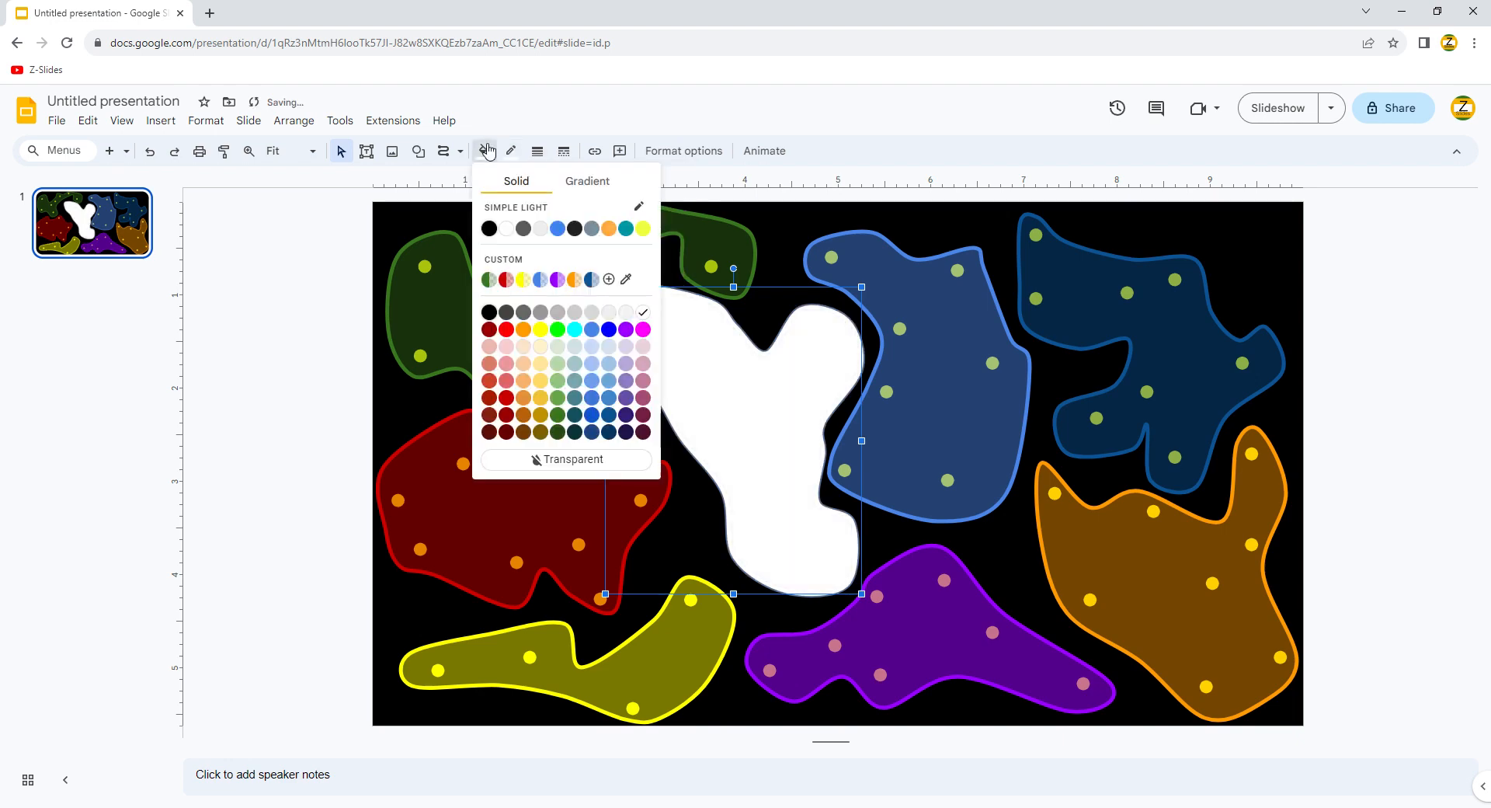
{"action": "left_click", "coordinate": [609, 279]}
{"action": "left_click_drag", "start_coordinate": [837, 471], "coordinate": [799, 471]}
{"action": "left_click", "coordinate": [832, 564]}
{"action": "left_click", "coordinate": [696, 522]}
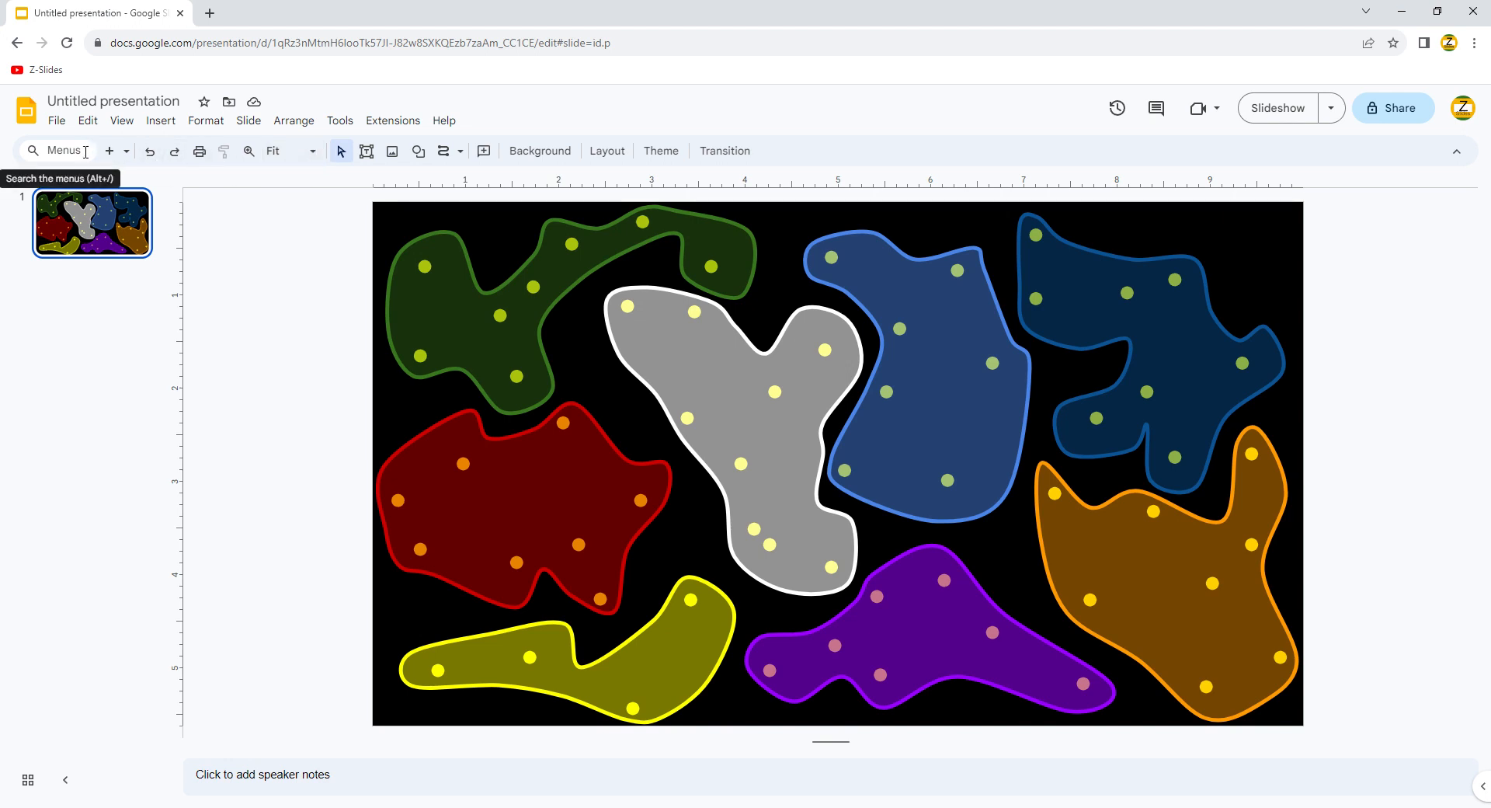
Step: Insert a new second slide, delete its title and text placeholders, then return to slide 1
{"action": "left_click", "coordinate": [125, 151]}
{"action": "left_click", "coordinate": [109, 151]}
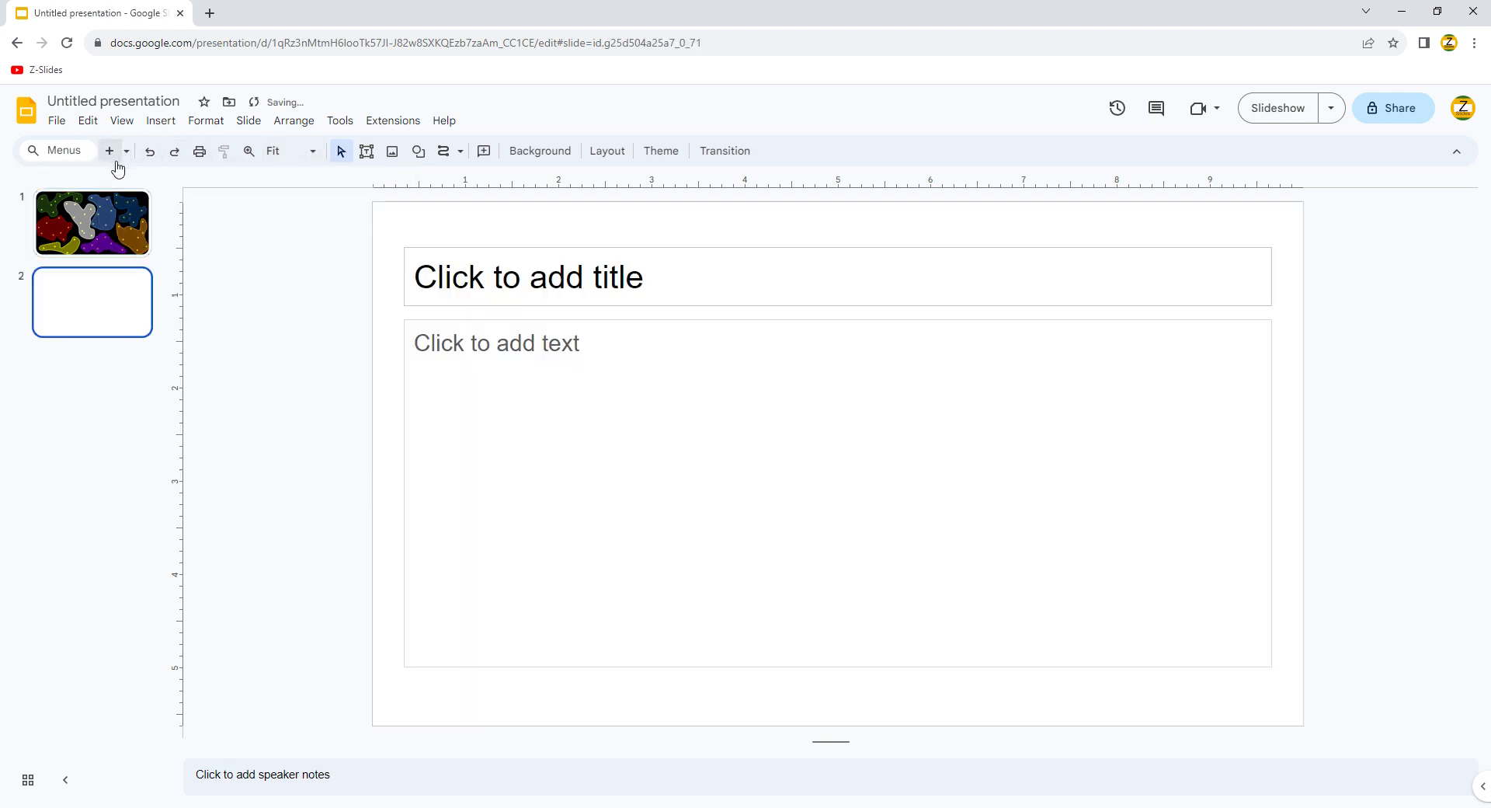
{"action": "left_click_drag", "start_coordinate": [376, 204], "coordinate": [867, 577]}
{"action": "key", "text": "Delete"}
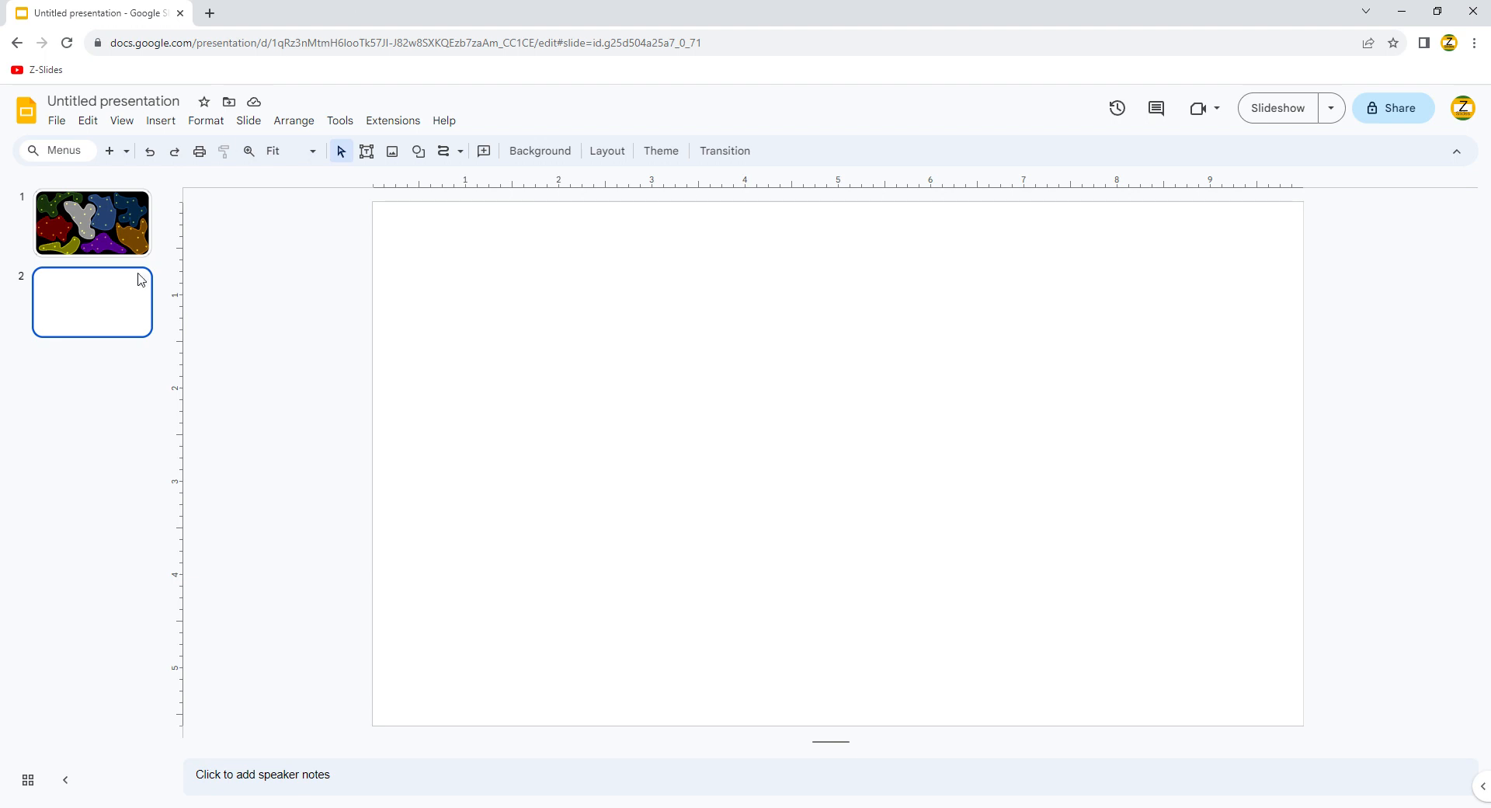
{"action": "left_click", "coordinate": [118, 254]}
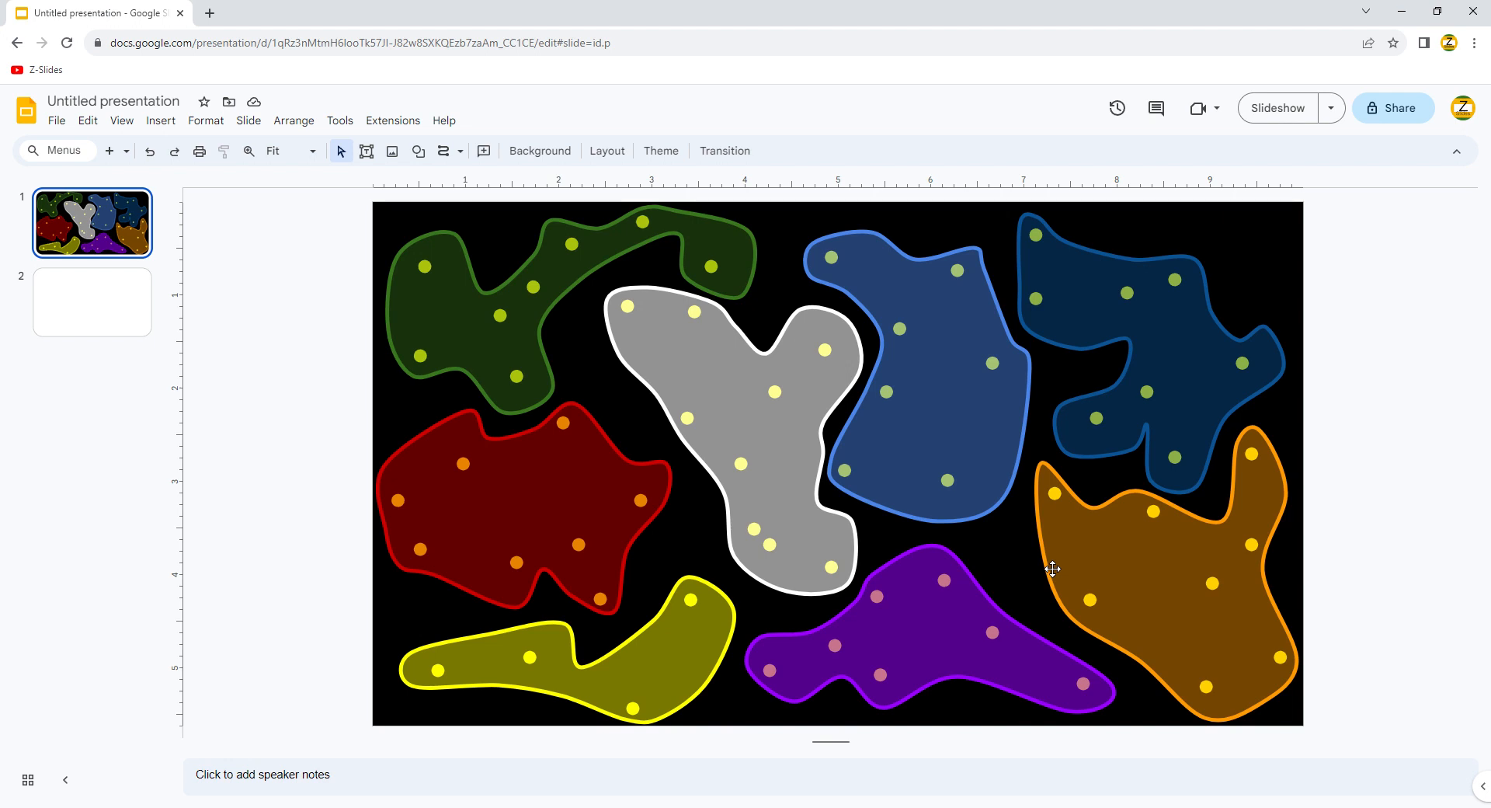
Step: On slide 2, draw a dark green circle with a smaller, darker green circle inside it
{"action": "left_click", "coordinate": [127, 315]}
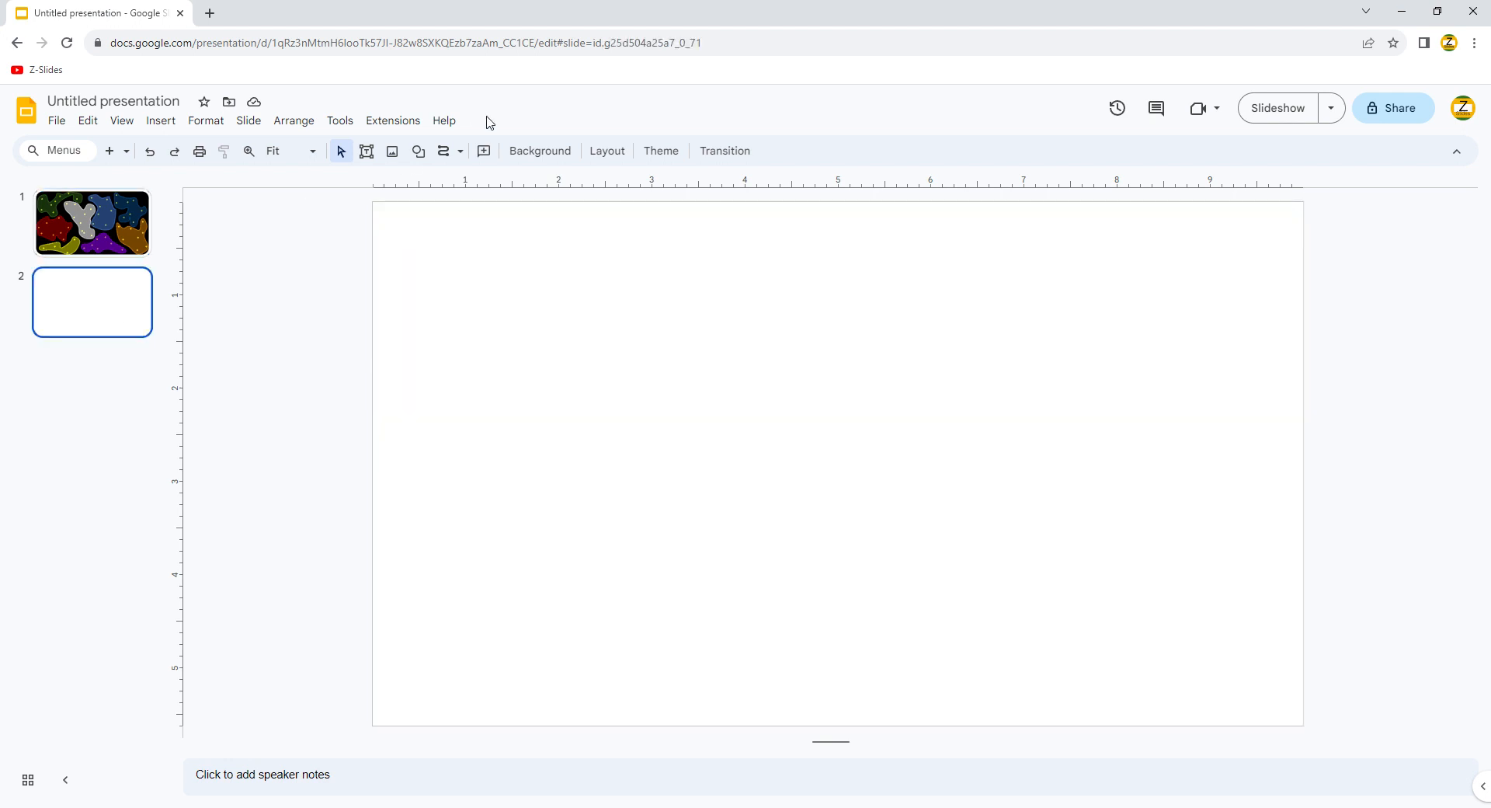
{"action": "left_click", "coordinate": [419, 150]}
{"action": "mouse_move", "coordinate": [475, 188]}
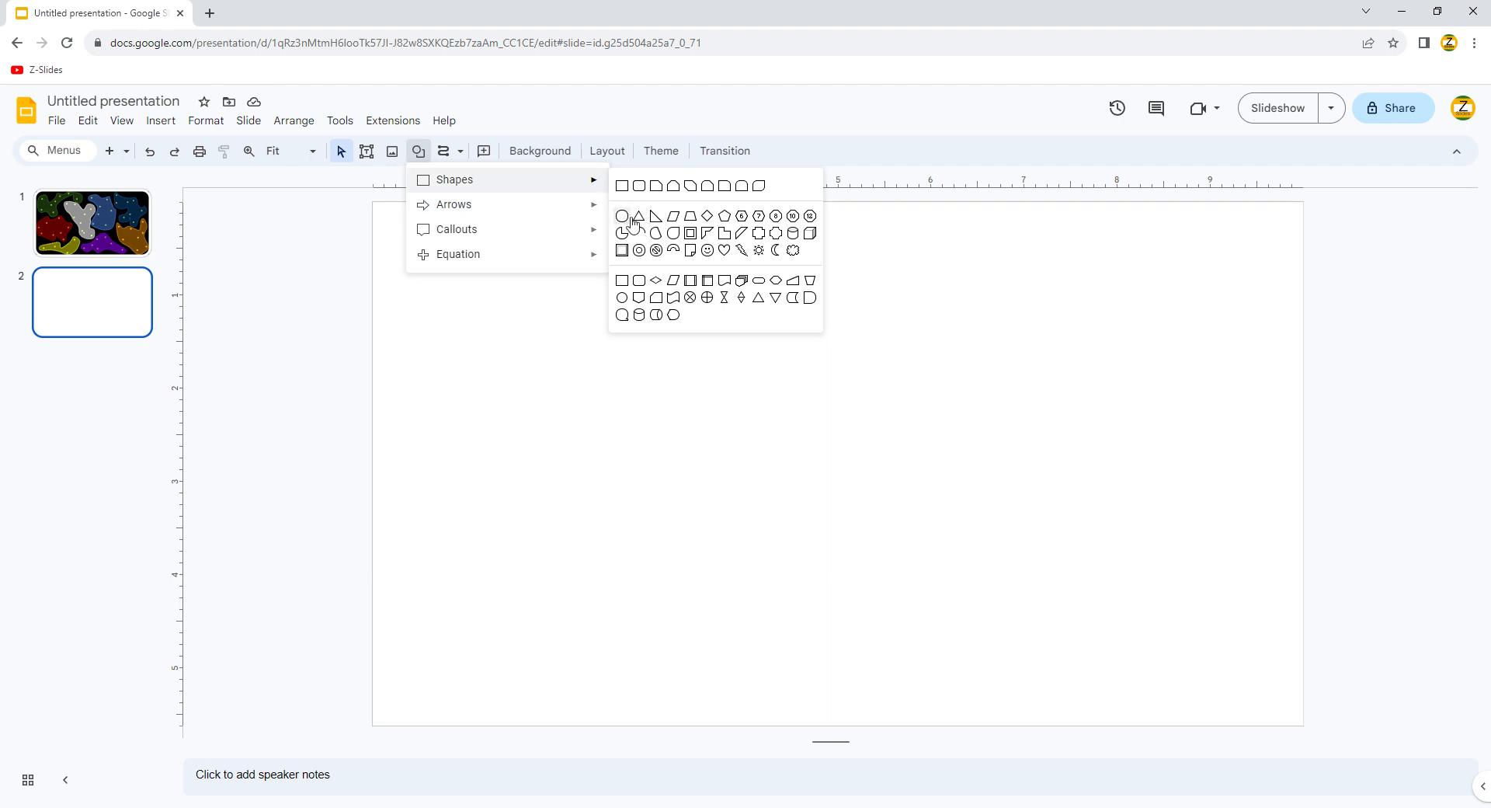
{"action": "left_click", "coordinate": [622, 216]}
{"action": "left_click_drag", "start_coordinate": [416, 270], "coordinate": [610, 464]}
{"action": "left_click", "coordinate": [486, 152]}
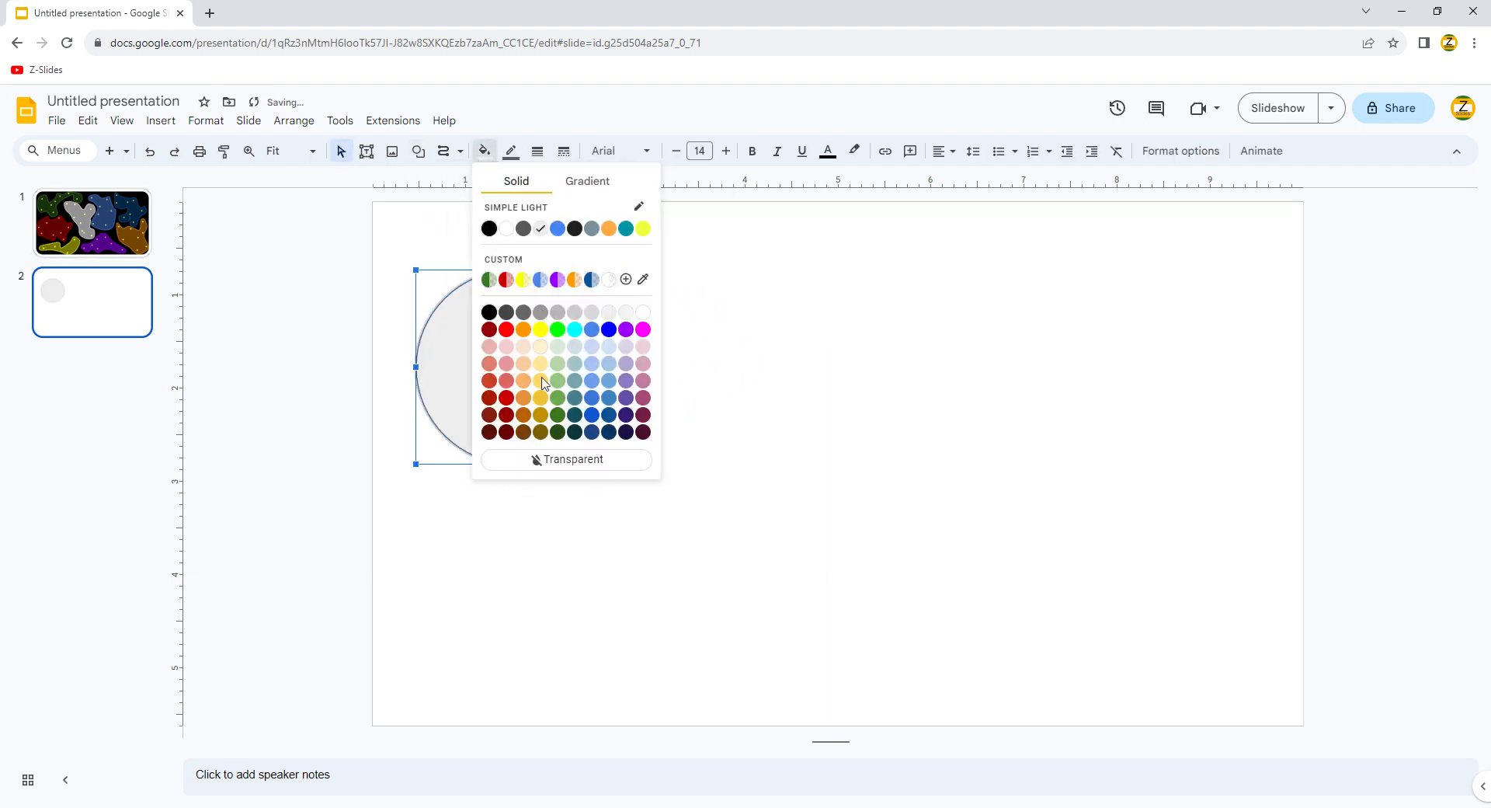
{"action": "left_click", "coordinate": [561, 420]}
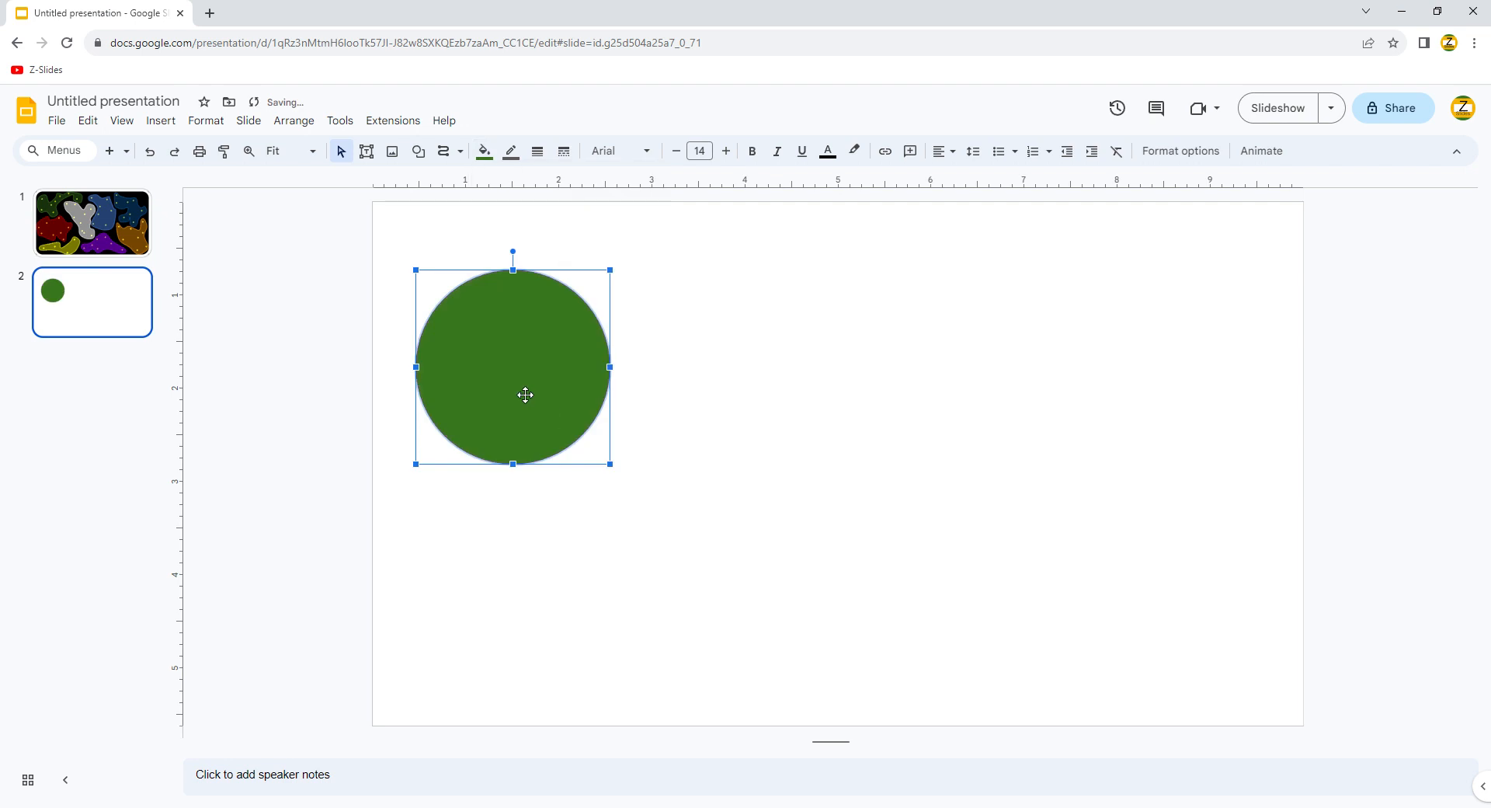
{"action": "key", "text": "ctrl+d"}
{"action": "mouse_move", "coordinate": [629, 483]}
{"action": "left_mouse_down"}
{"action": "mouse_move", "coordinate": [522, 380]}
{"action": "mouse_move", "coordinate": [545, 390]}
{"action": "left_mouse_up"}
{"action": "left_click", "coordinate": [484, 150]}
{"action": "left_click", "coordinate": [564, 432]}
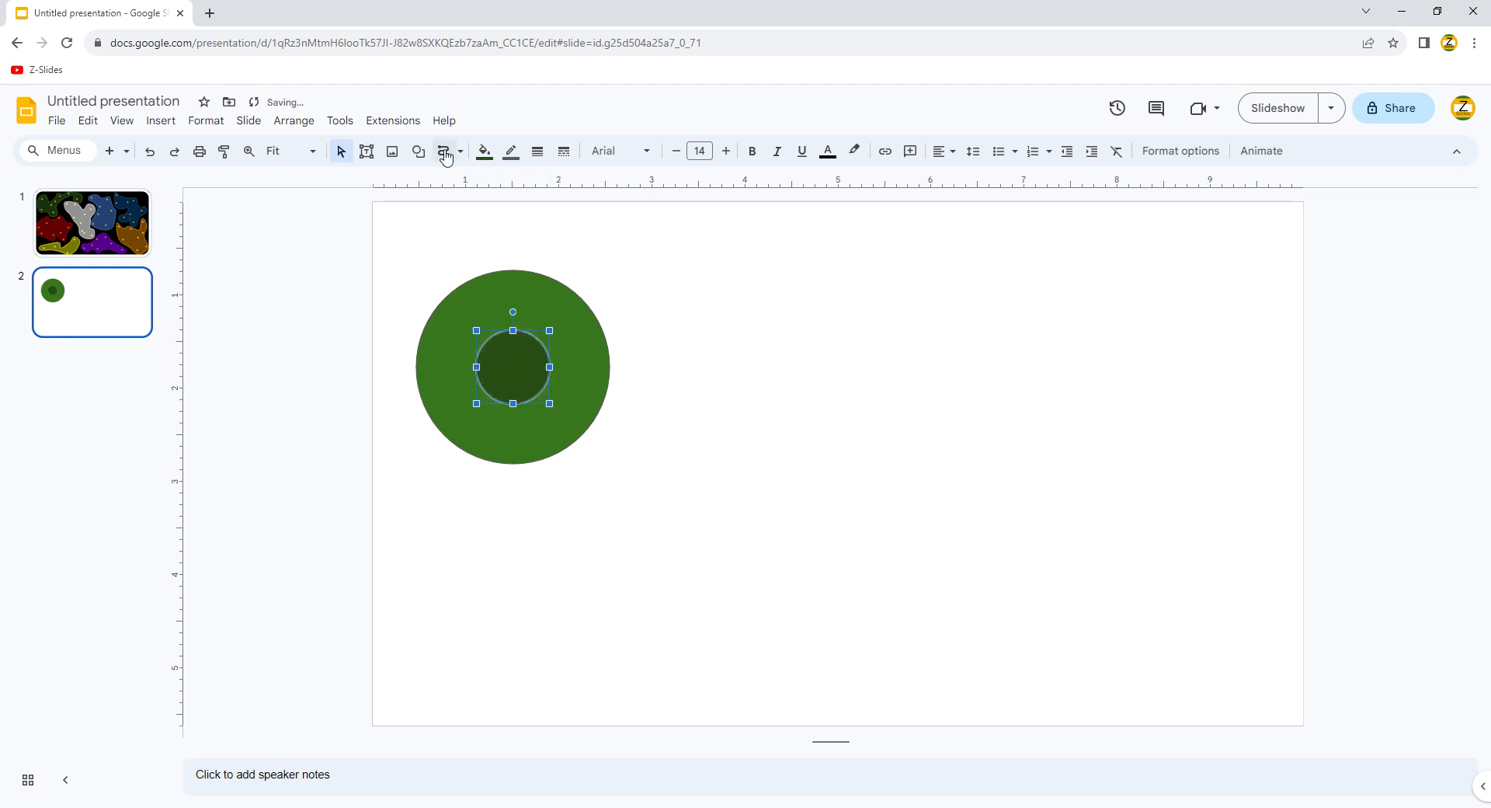
Step: Add a narrow vertical bar and a rotated copy to form a cross over the circle
{"action": "left_click", "coordinate": [419, 150]}
{"action": "left_click", "coordinate": [623, 186]}
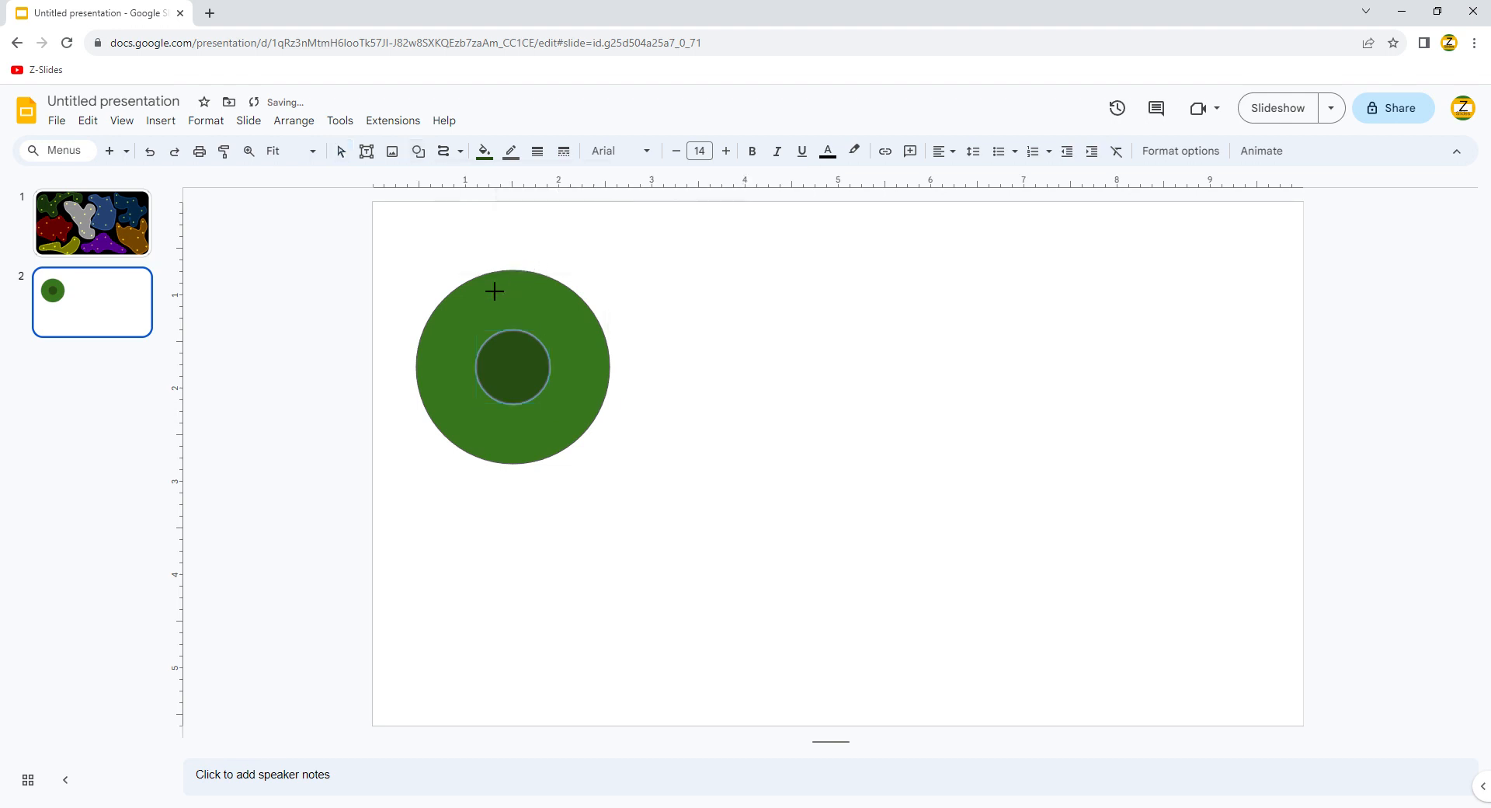
{"action": "left_click_drag", "start_coordinate": [495, 290], "coordinate": [520, 479]}
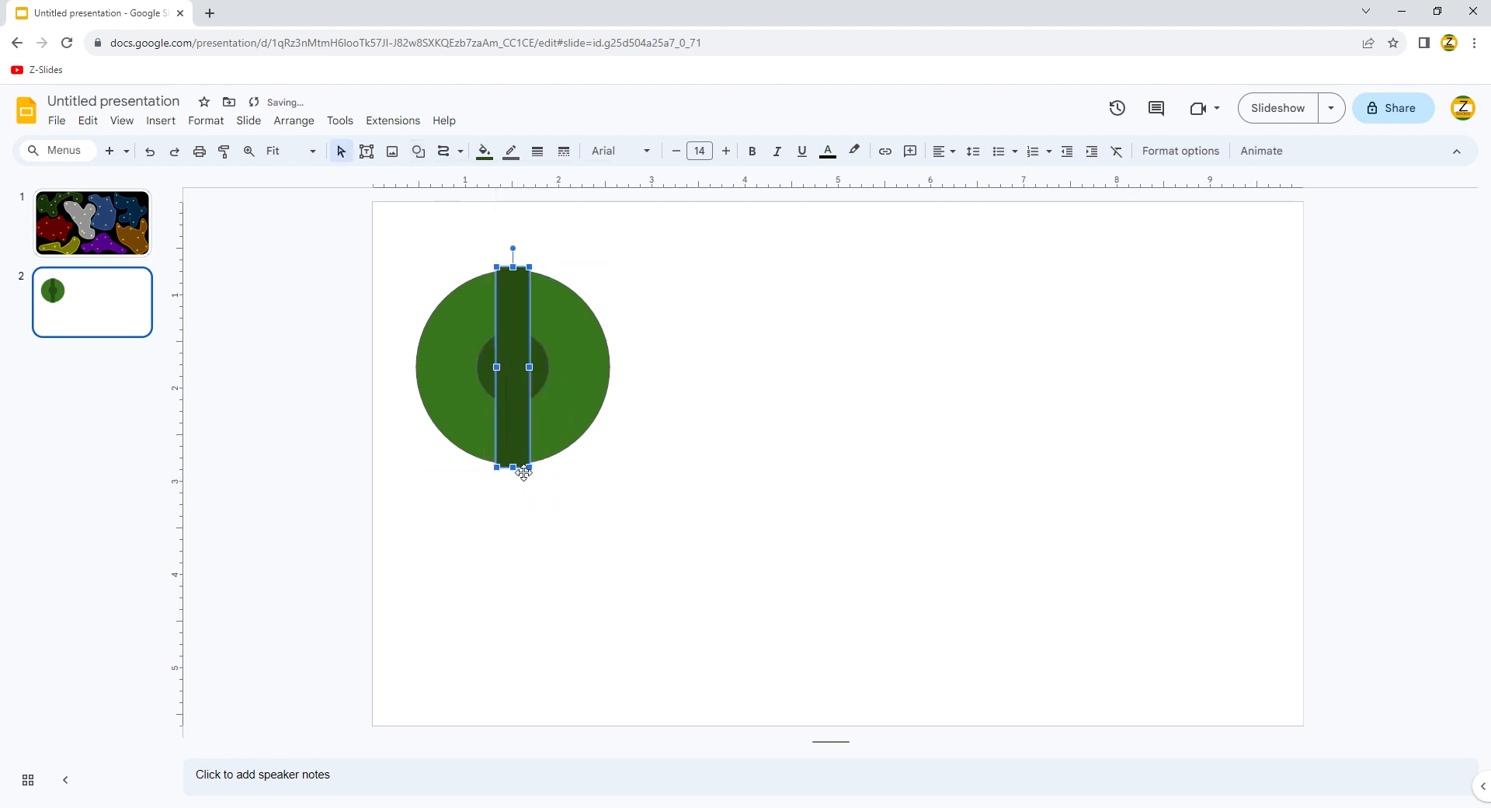
{"action": "key", "text": "ctrl+d"}
{"action": "key", "text": "alt+Right"}
{"action": "key", "text": "alt+Right"}
{"action": "key", "text": "alt+Right"}
{"action": "key", "text": "alt+Right"}
{"action": "key", "text": "alt+Right"}
{"action": "key", "text": "alt+Right"}
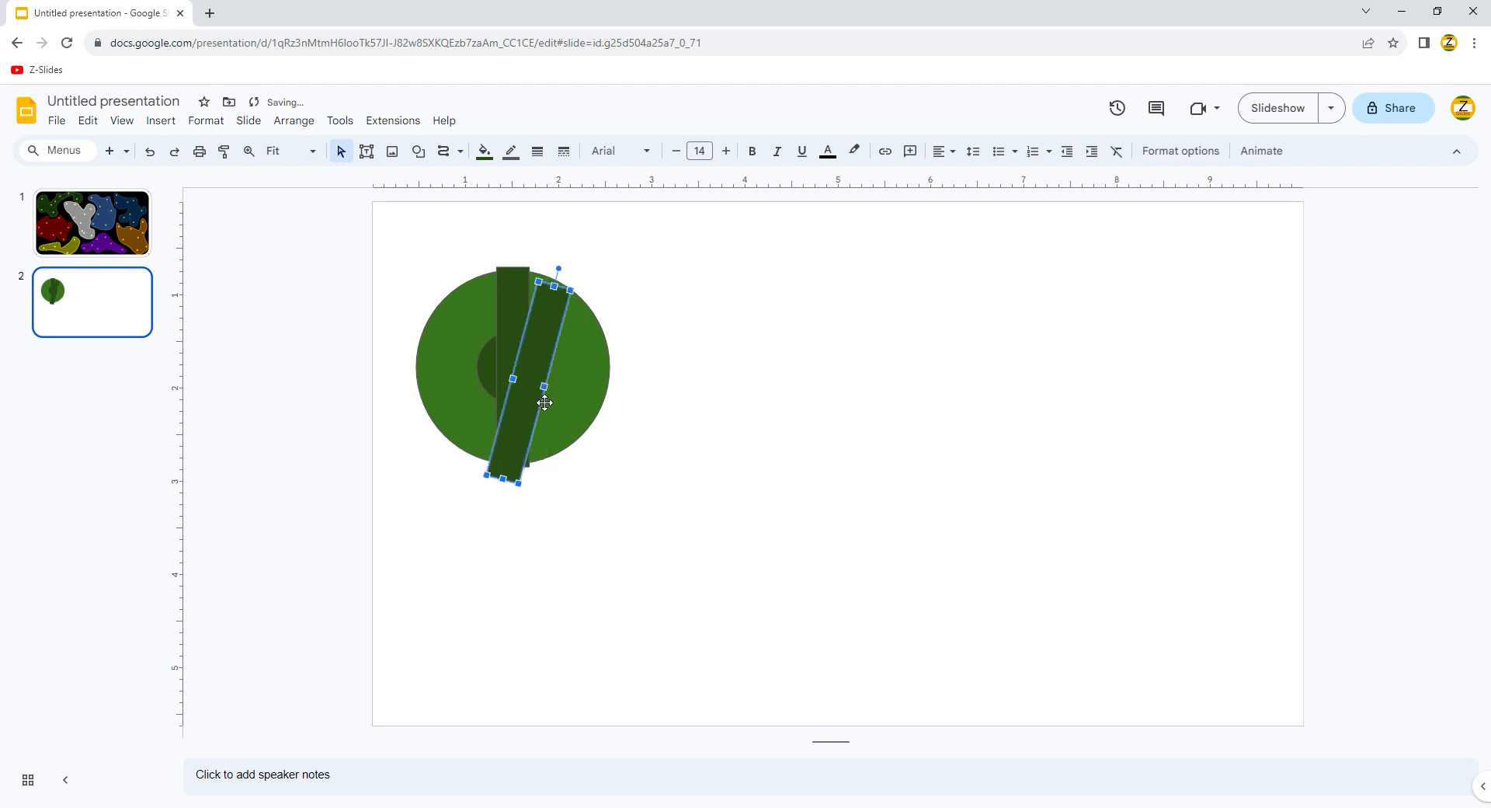
{"action": "left_click_drag", "start_coordinate": [560, 401], "coordinate": [595, 376]}
{"action": "left_click", "coordinate": [605, 401]}
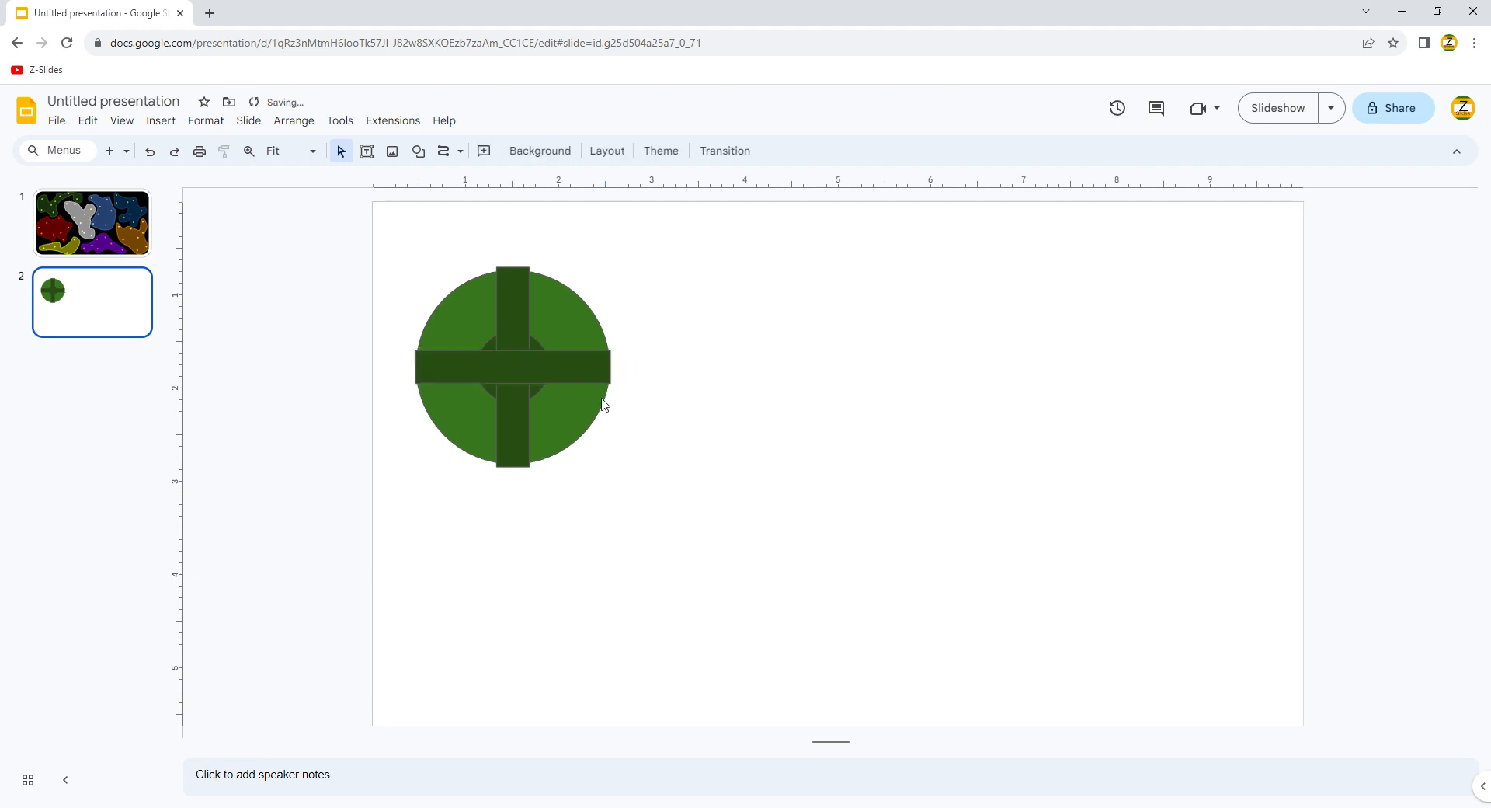
{"action": "left_click", "coordinate": [522, 298]}
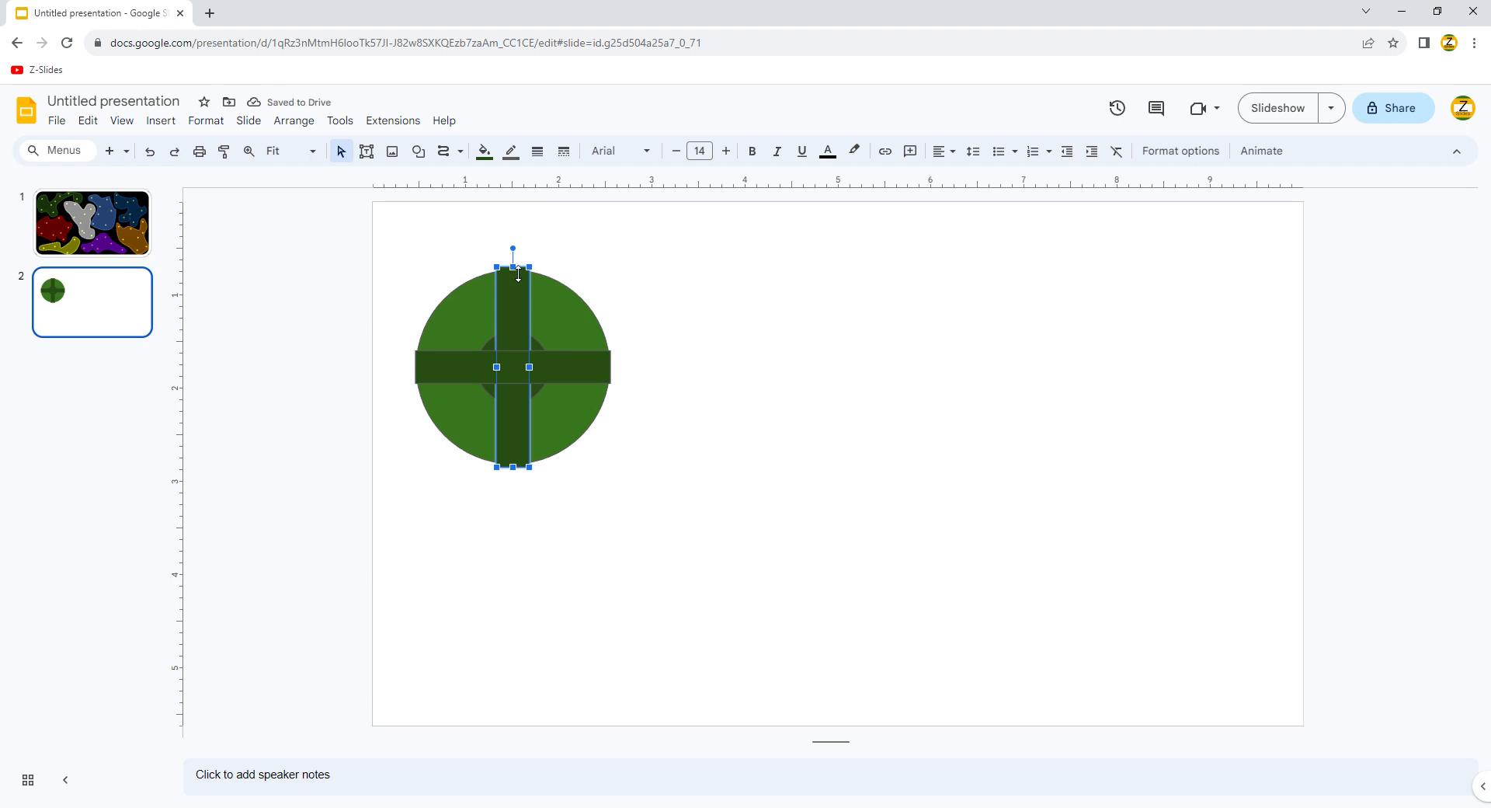
Step: Trim the vertical bar to the circle's height and group the four shapes into one icon
{"action": "left_click_drag", "start_coordinate": [513, 269], "coordinate": [514, 275]}
{"action": "left_click_drag", "start_coordinate": [410, 259], "coordinate": [667, 495]}
{"action": "right_click", "coordinate": [532, 415]}
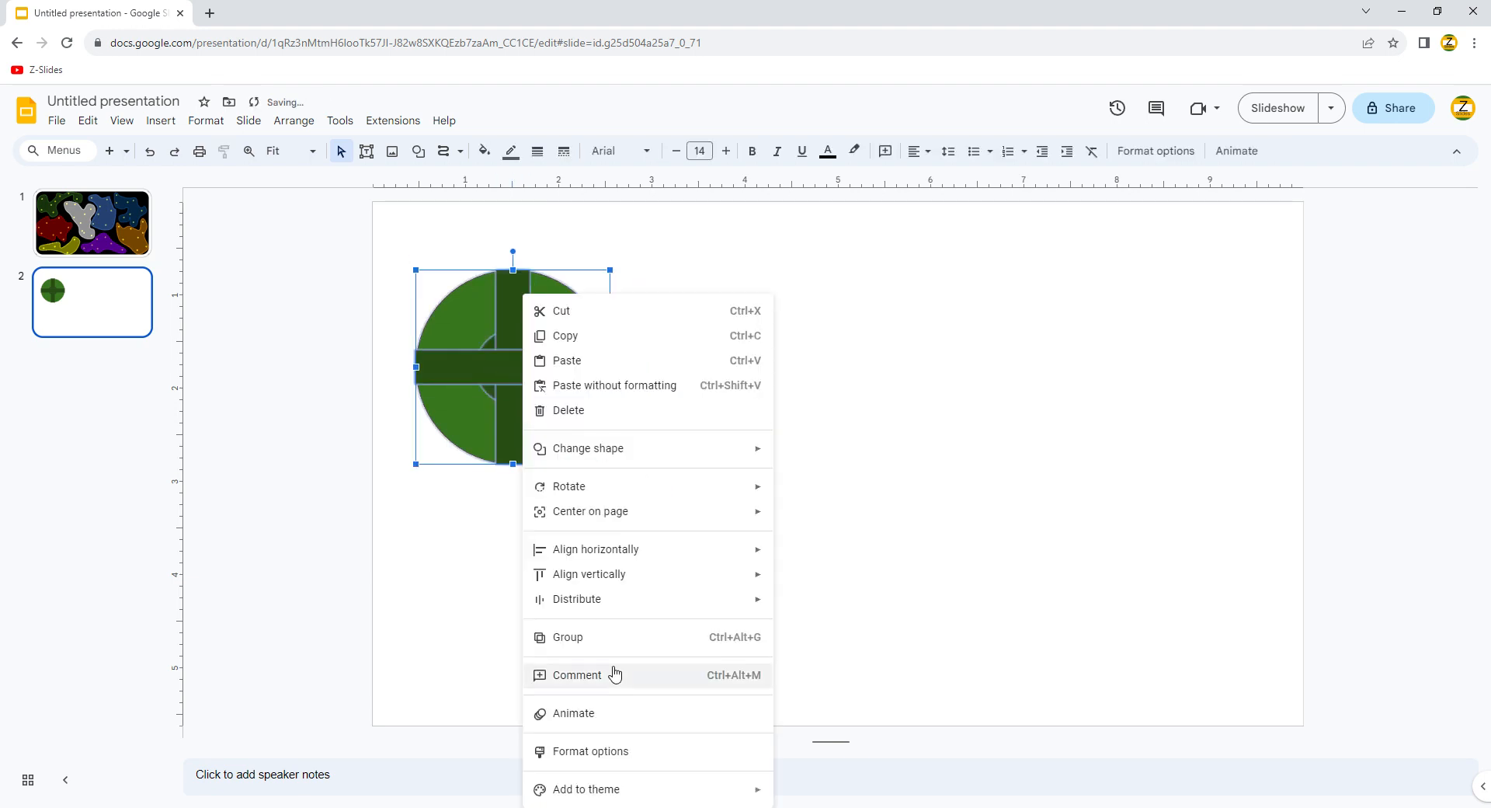
{"action": "left_click", "coordinate": [552, 636]}
{"action": "left_click", "coordinate": [553, 533]}
Step: Enlarge the inner circle within the group and make the icon's outline transparent
{"action": "left_click", "coordinate": [547, 404]}
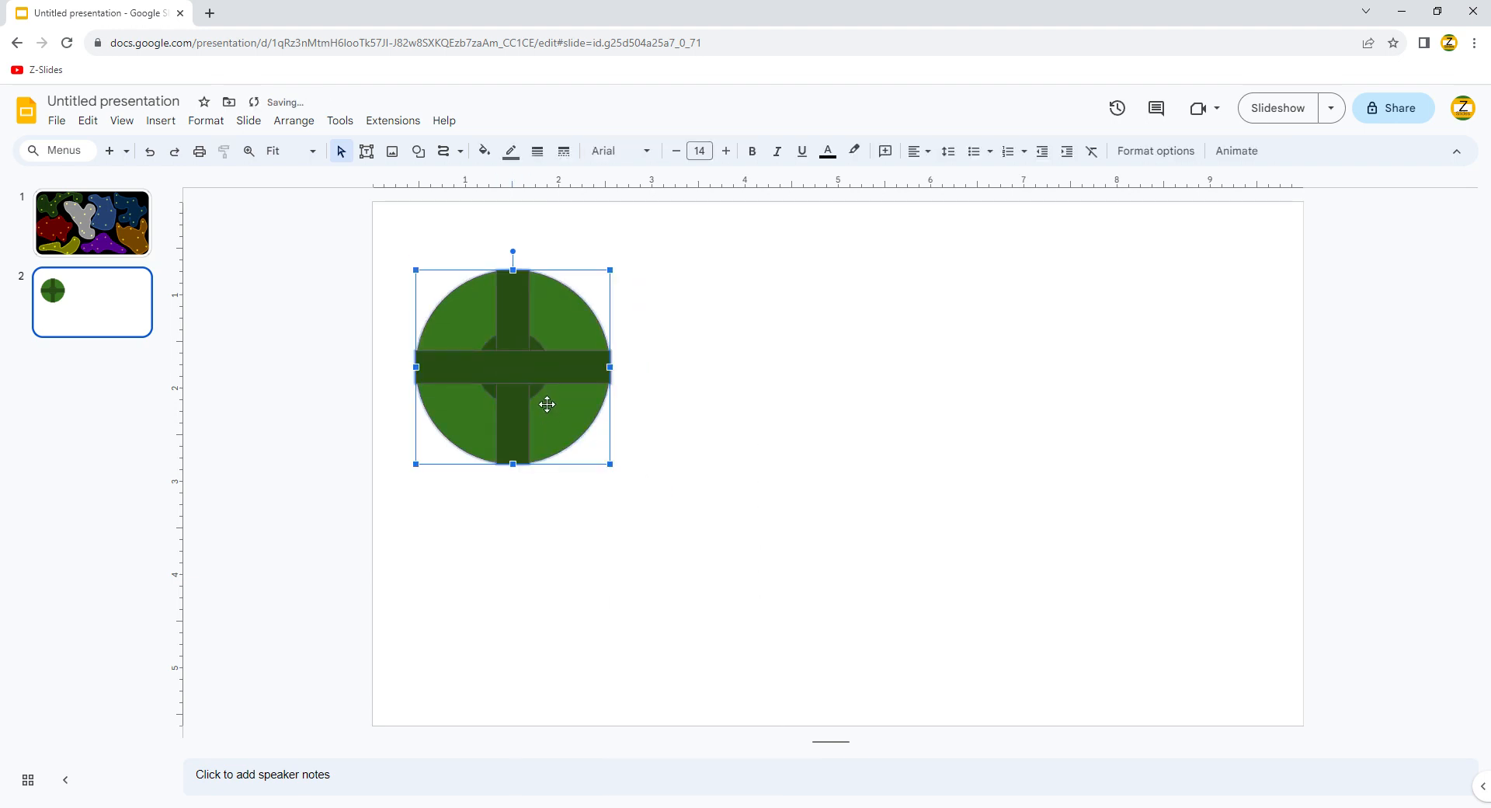
{"action": "left_click", "coordinate": [540, 395]}
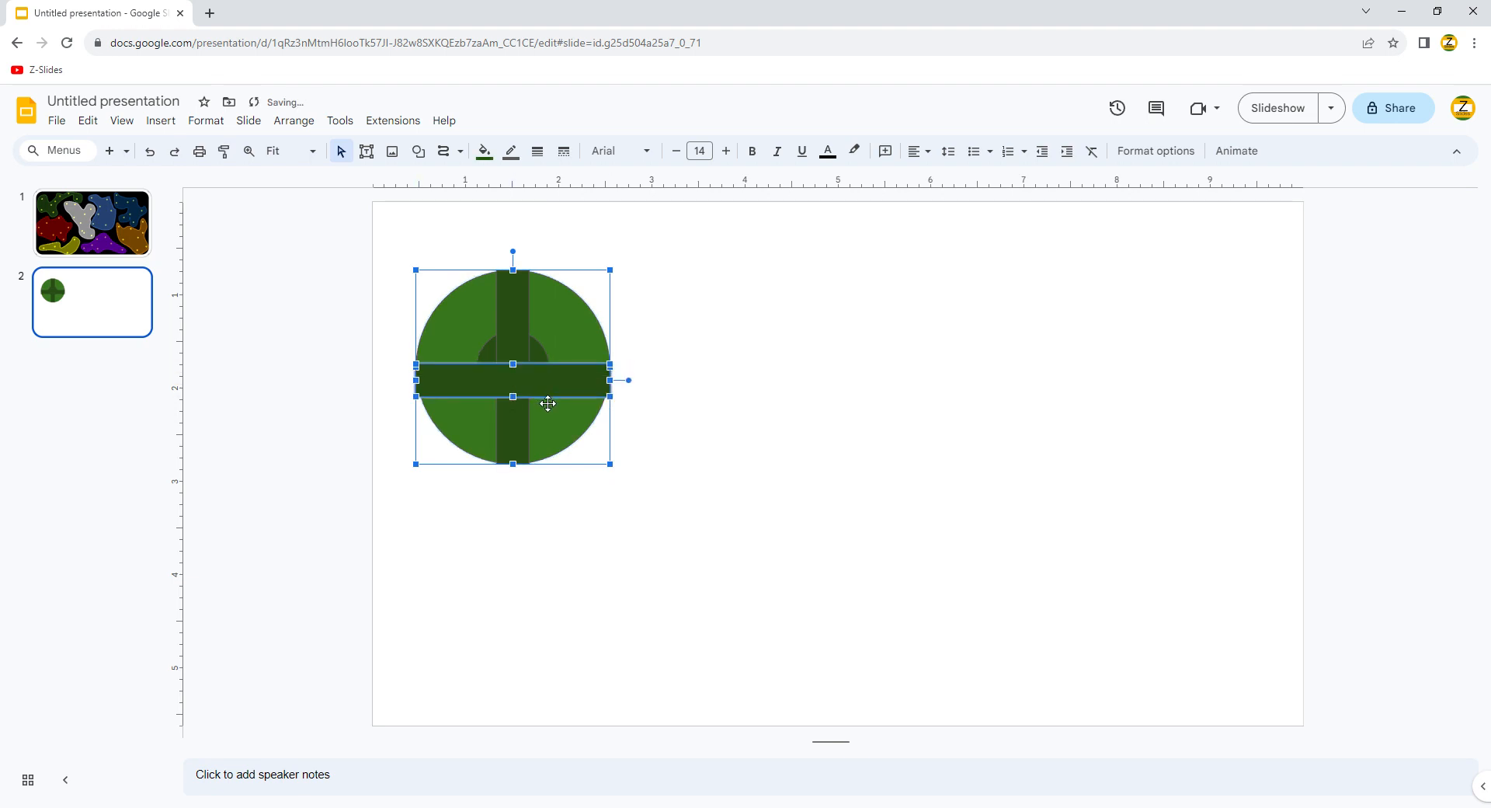
{"action": "left_click", "coordinate": [539, 394]}
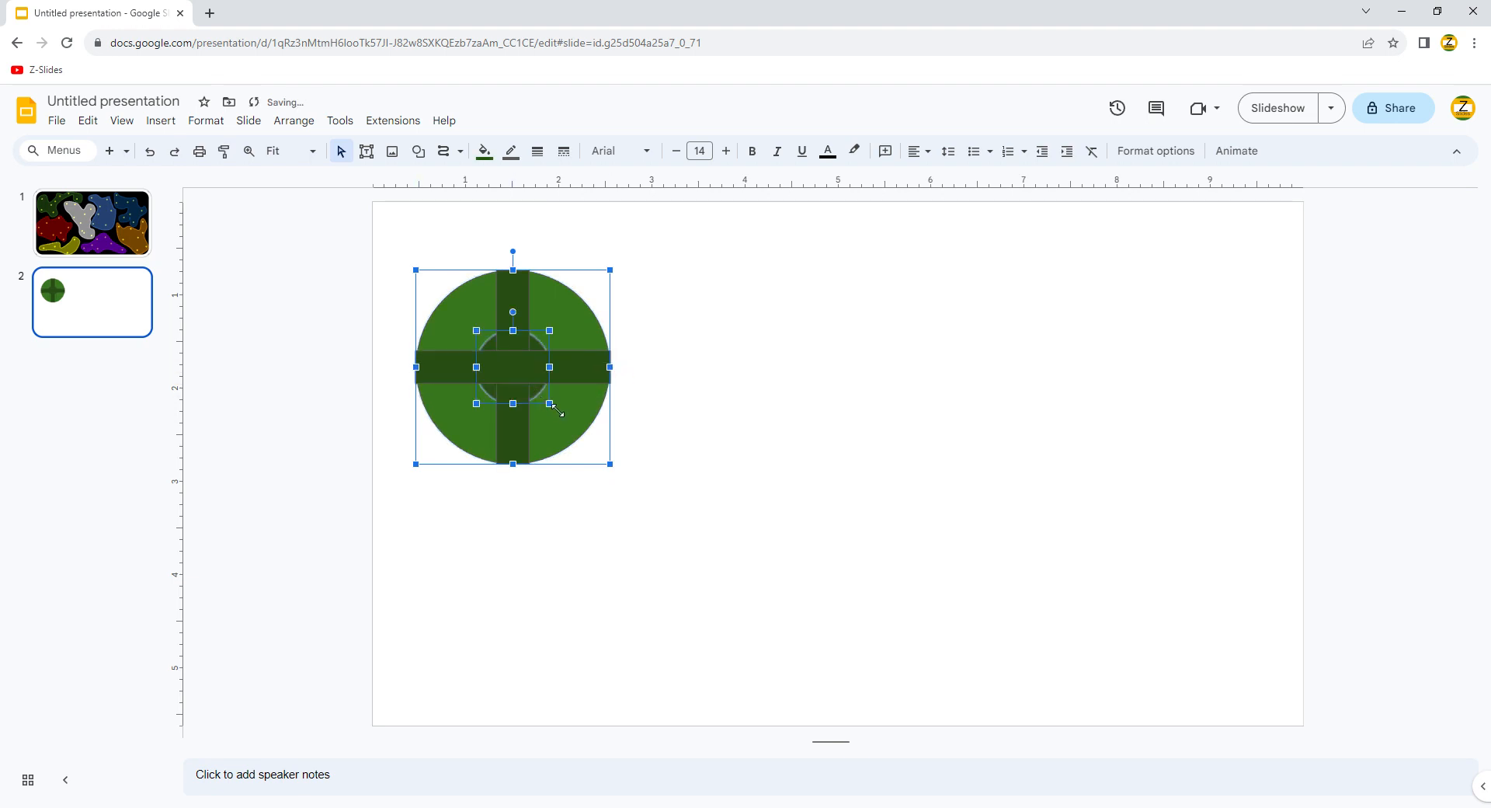
{"action": "left_click_drag", "start_coordinate": [560, 420], "coordinate": [565, 420]}
{"action": "left_click", "coordinate": [363, 319]}
{"action": "left_click", "coordinate": [458, 356]}
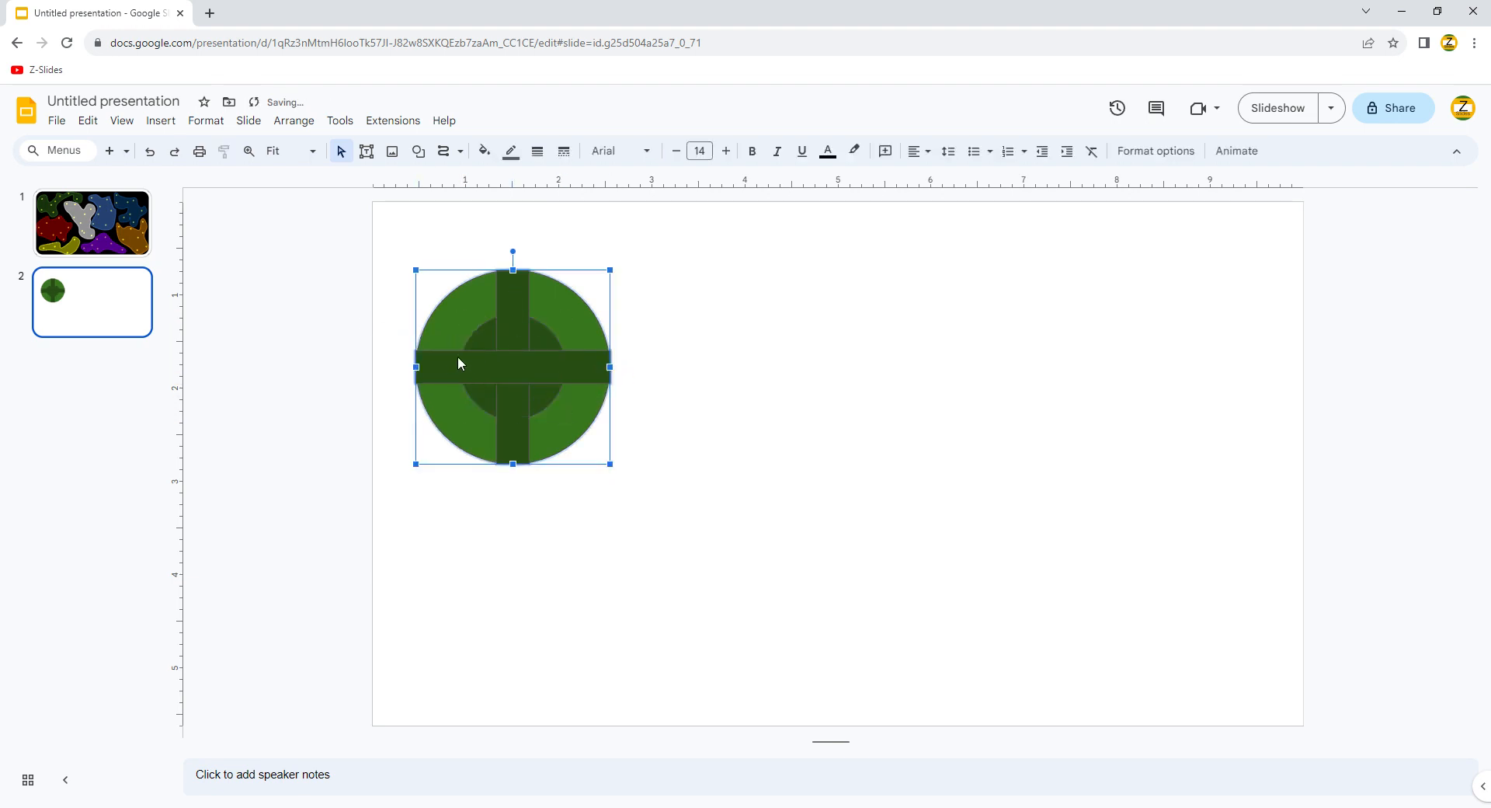
{"action": "left_click", "coordinate": [537, 151]}
{"action": "left_click", "coordinate": [511, 151]}
{"action": "left_click", "coordinate": [548, 431]}
{"action": "left_click", "coordinate": [406, 433]}
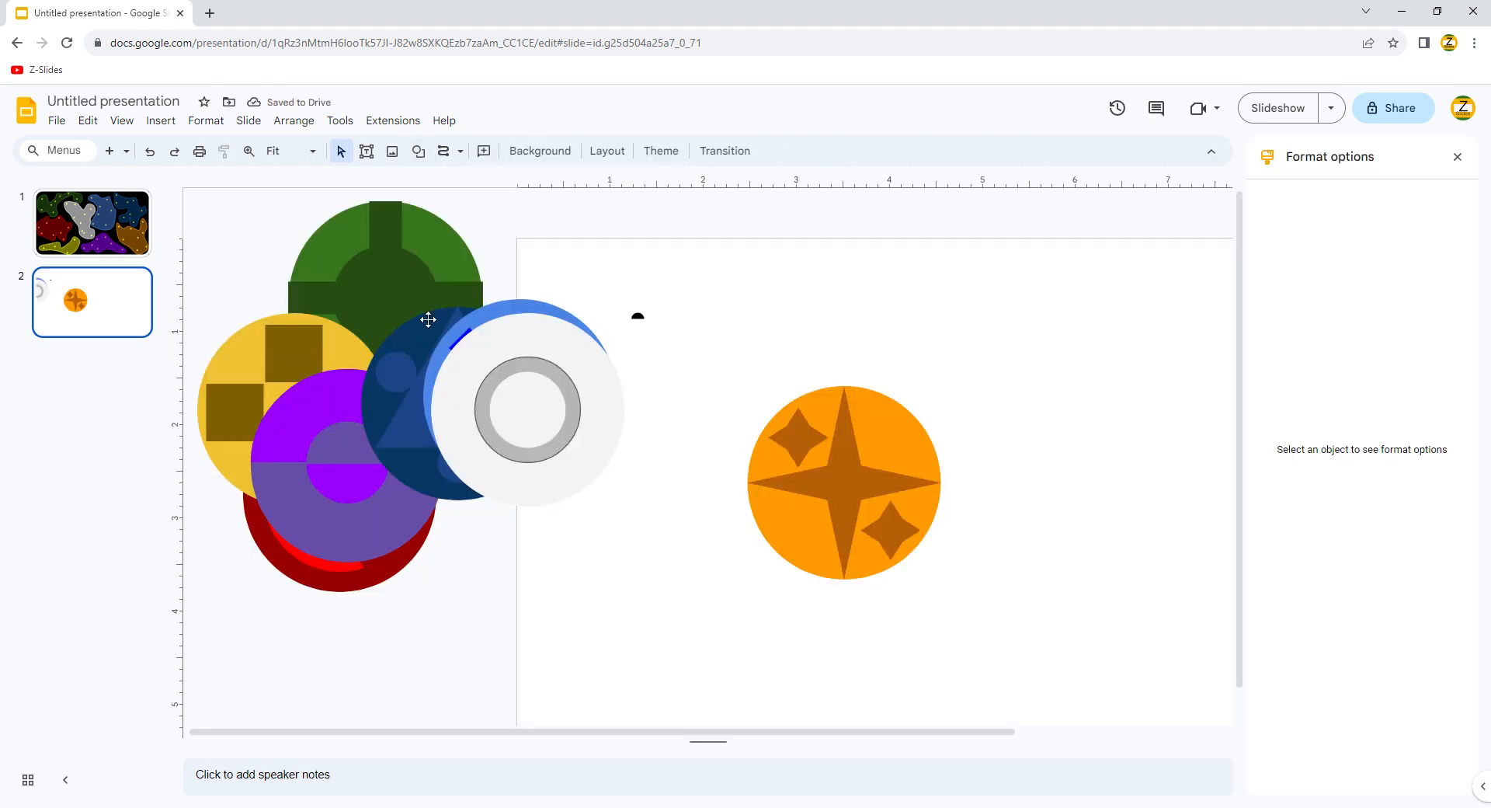
Step: Remove the white ring icon's outline, cluster the orange star with the others, and cut all icons
{"action": "left_click", "coordinate": [497, 321]}
{"action": "left_click", "coordinate": [511, 151]}
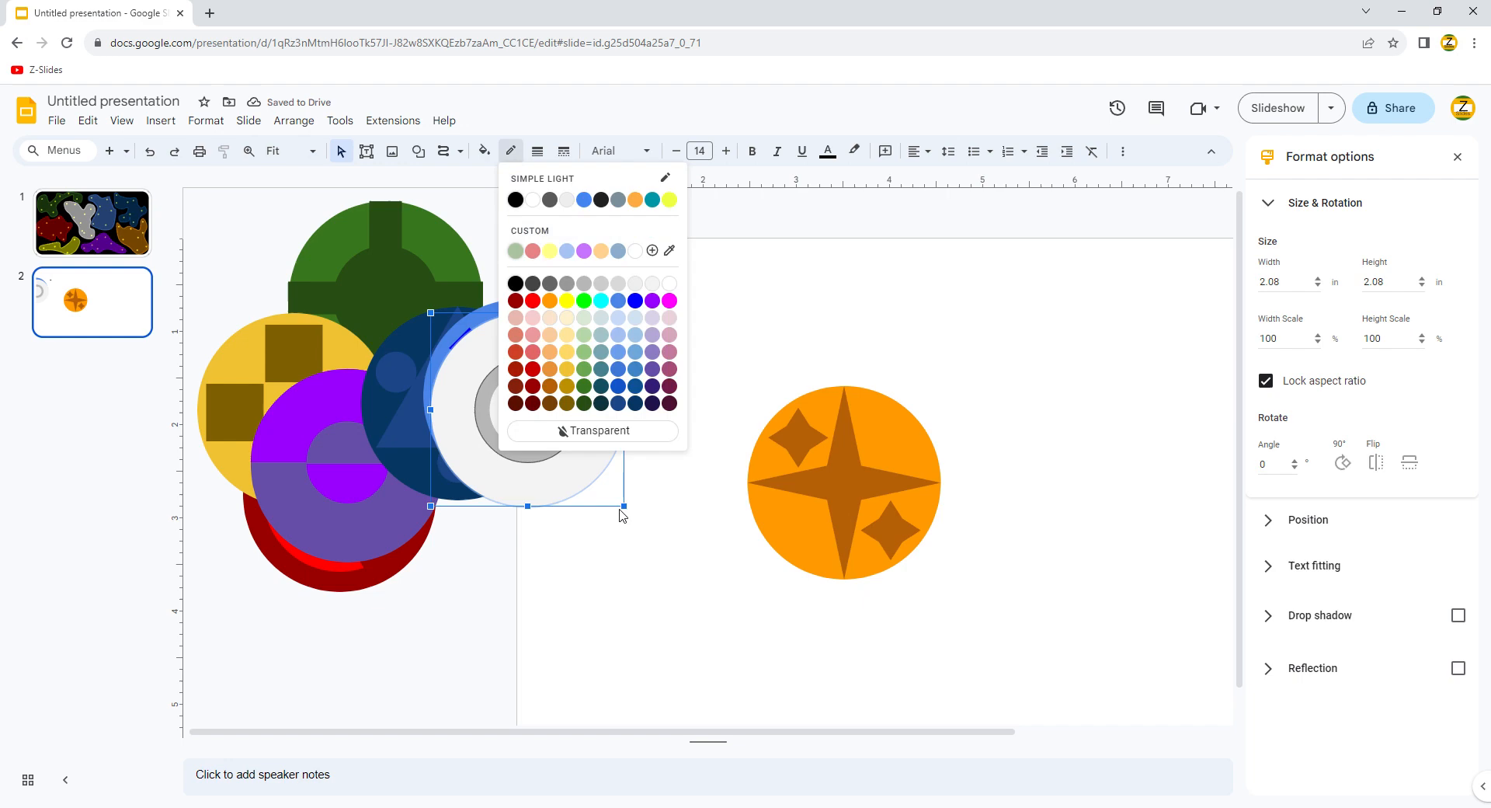
{"action": "left_click", "coordinate": [592, 429]}
{"action": "left_click_drag", "start_coordinate": [817, 459], "coordinate": [285, 364]}
{"action": "left_click_drag", "start_coordinate": [233, 217], "coordinate": [540, 483]}
{"action": "key", "text": "ctrl+x"}
{"action": "key", "text": "Page_Up"}
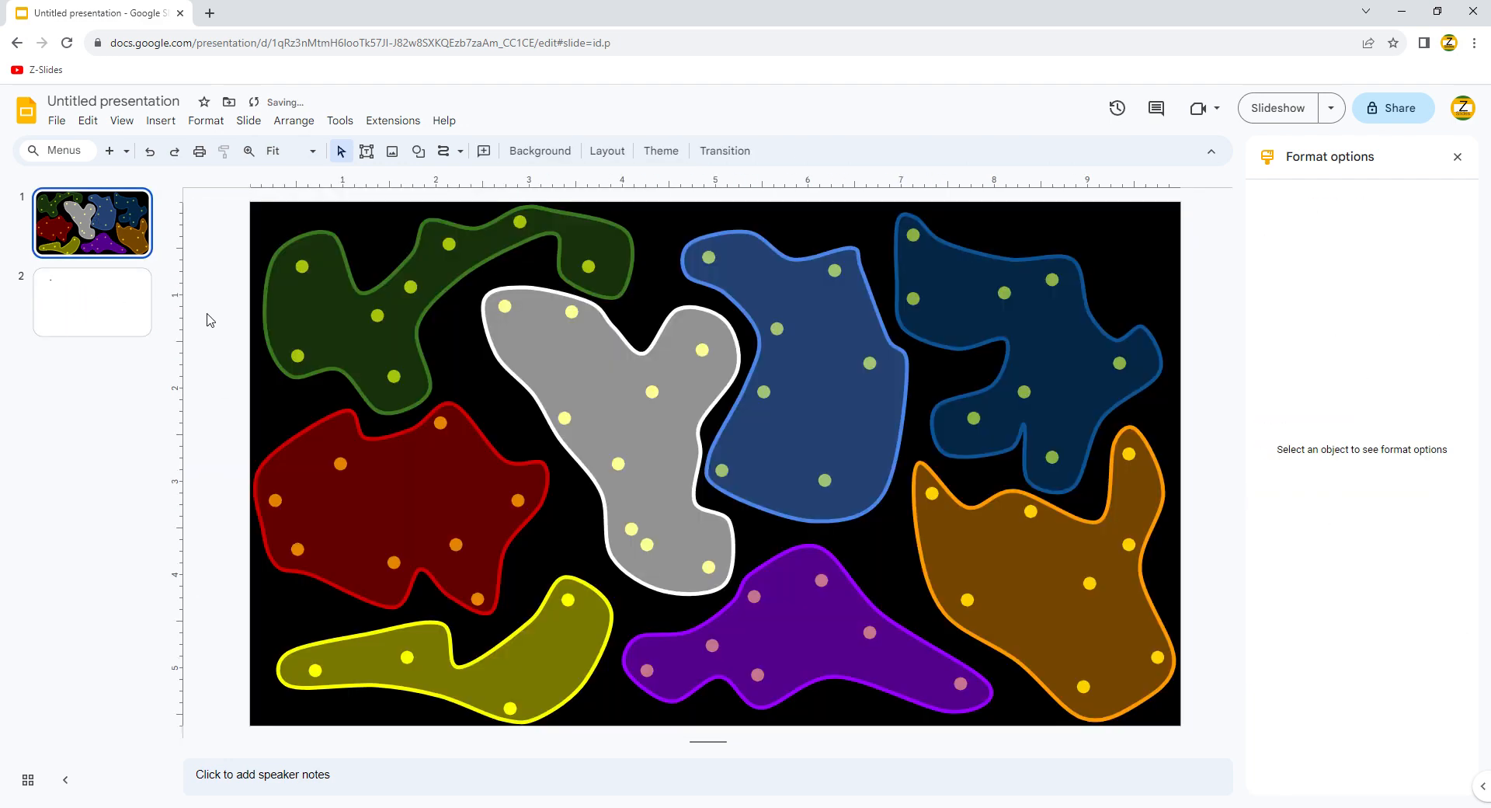
Step: Paste the planet icons onto the cloud slide, centre them and shrink them to about a third
{"action": "key", "text": "ctrl+v"}
{"action": "left_click_drag", "start_coordinate": [319, 339], "coordinate": [832, 425]}
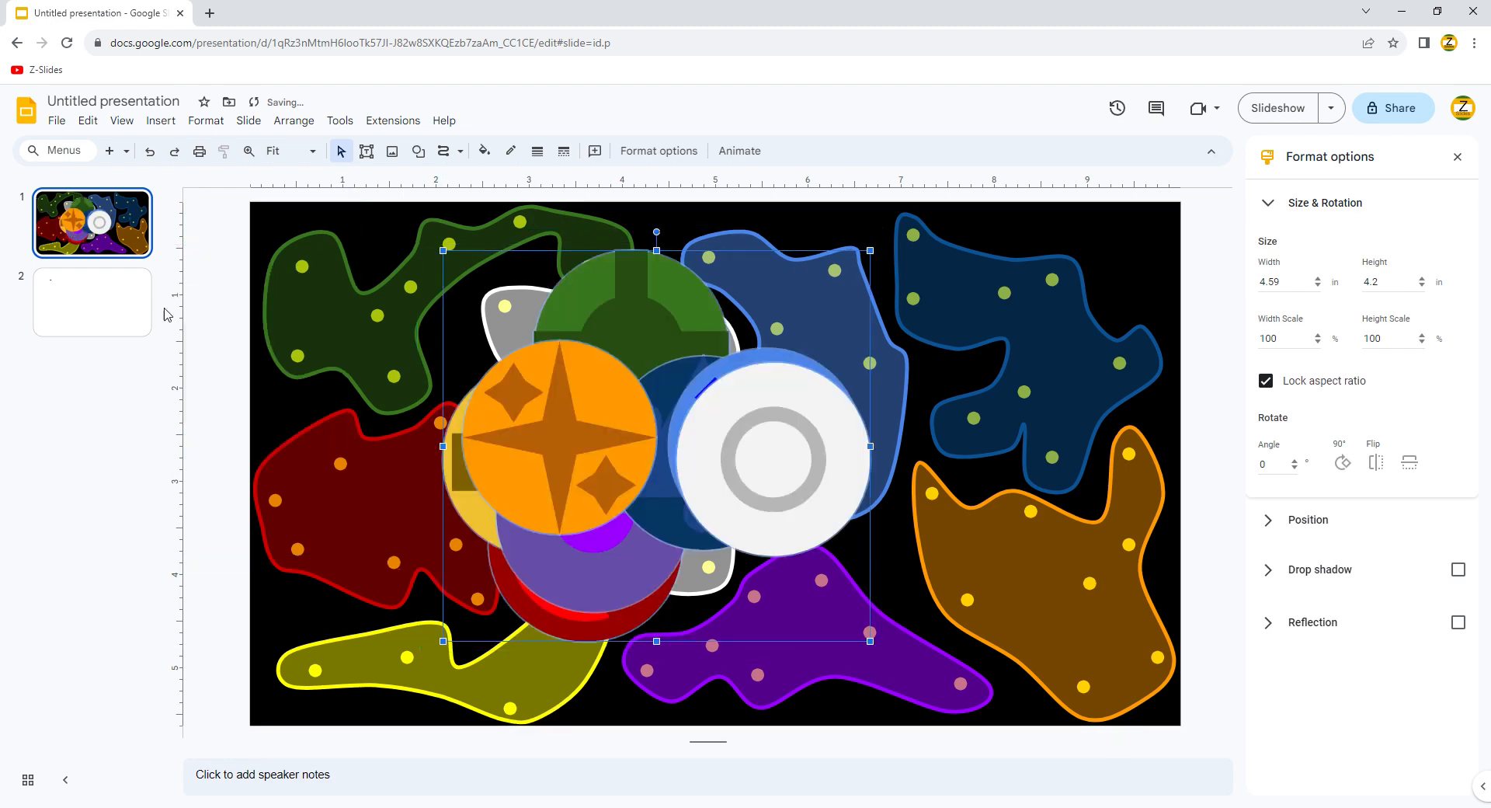
{"action": "left_click_drag", "start_coordinate": [443, 251], "coordinate": [741, 523]}
{"action": "left_click", "coordinate": [261, 422]}
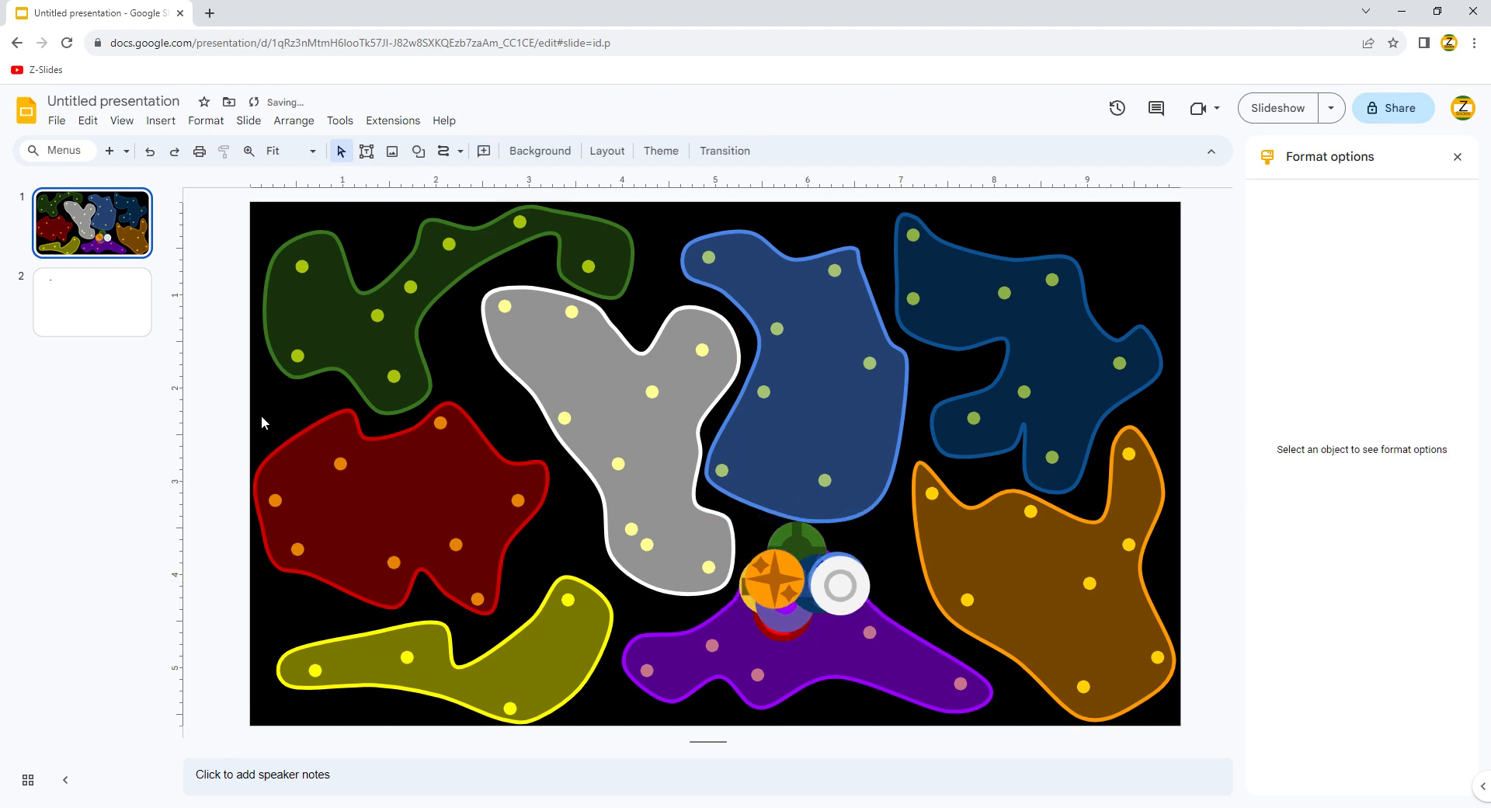
Step: Place the orange star, white ring and blue diamond icons on the orange, grey Y and blue clouds
{"action": "left_click_drag", "start_coordinate": [781, 583], "coordinate": [1055, 576]}
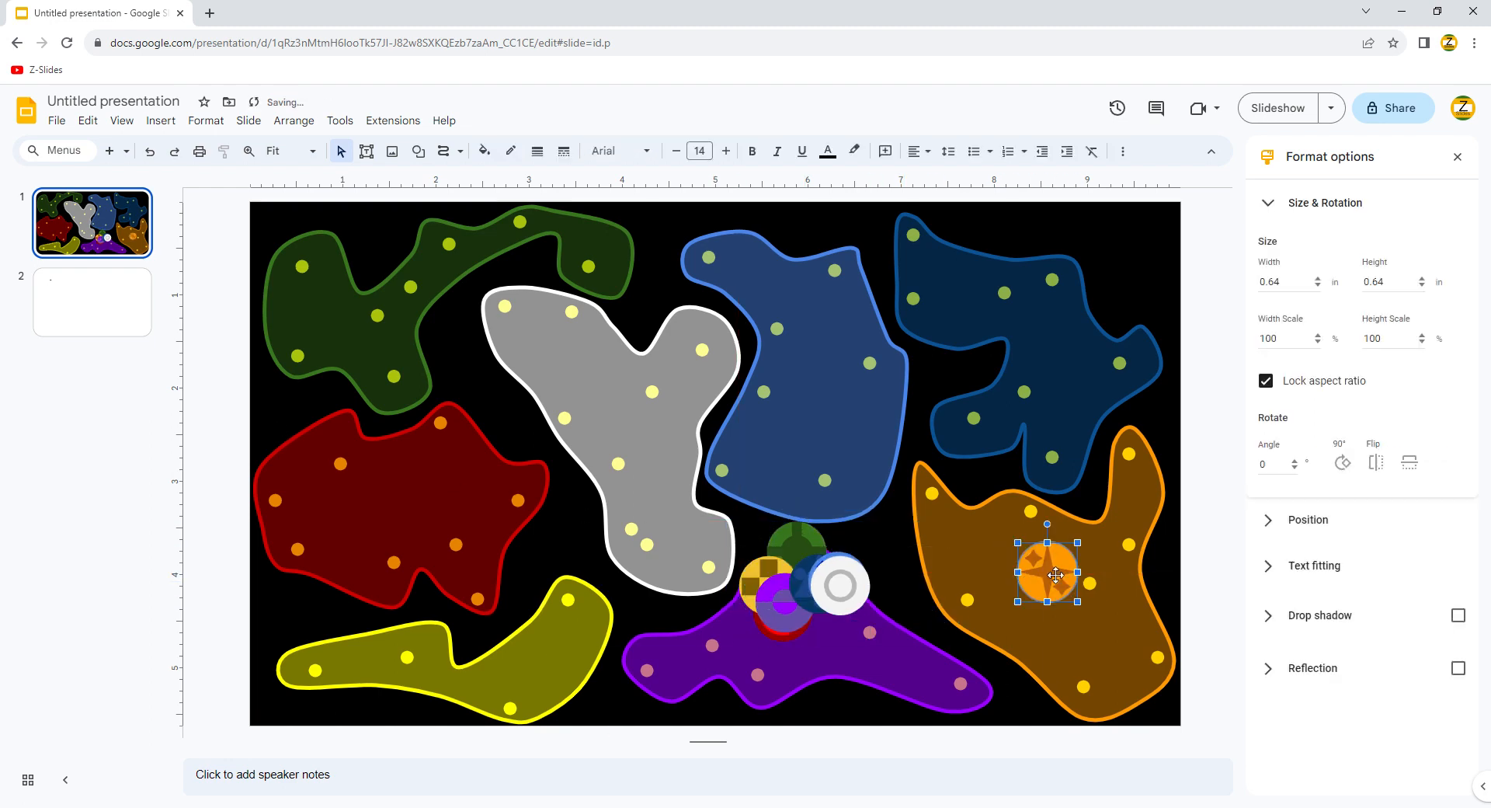
{"action": "left_click_drag", "start_coordinate": [821, 602], "coordinate": [625, 431]}
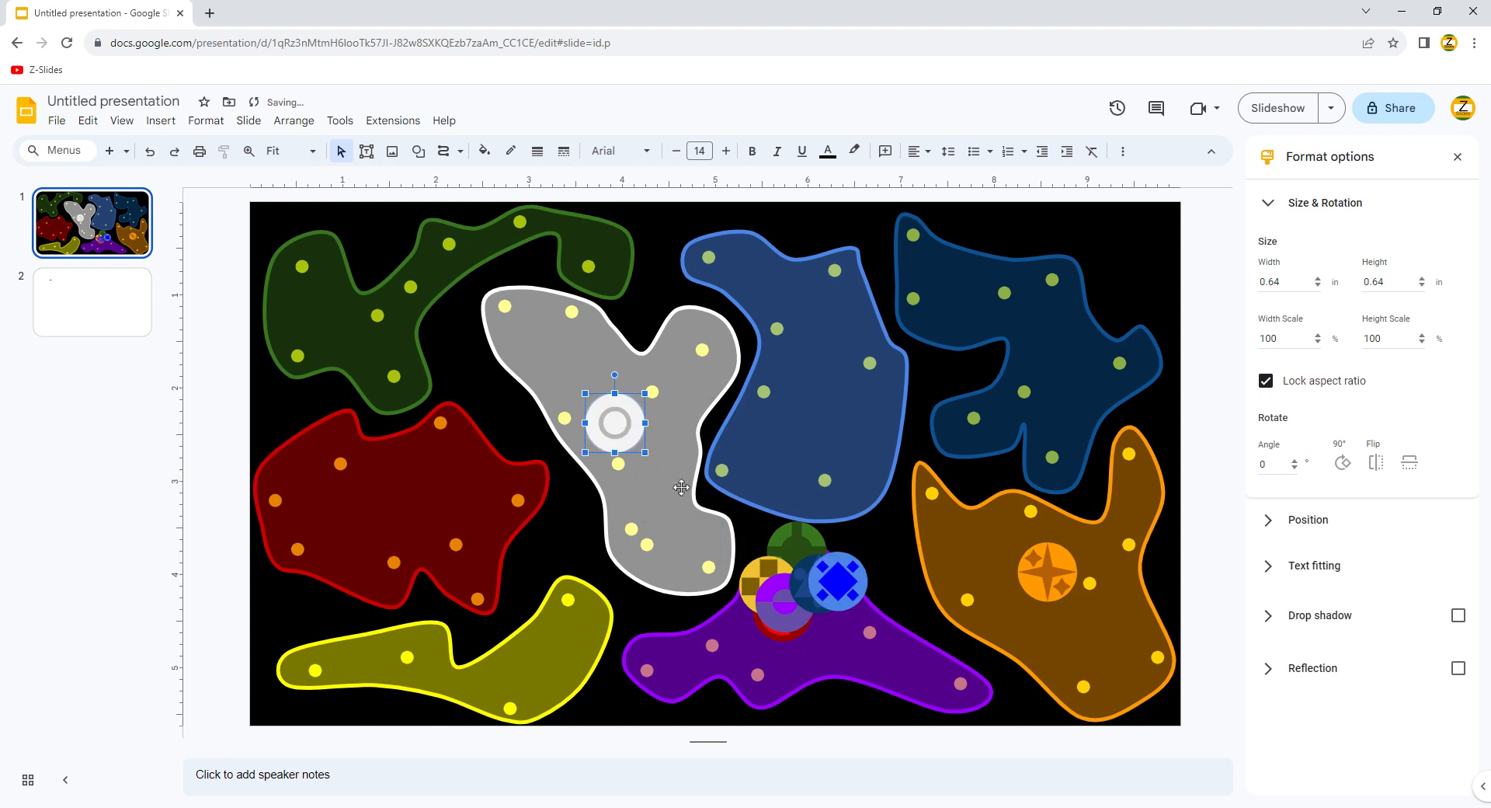
{"action": "left_click_drag", "start_coordinate": [848, 604], "coordinate": [837, 435]}
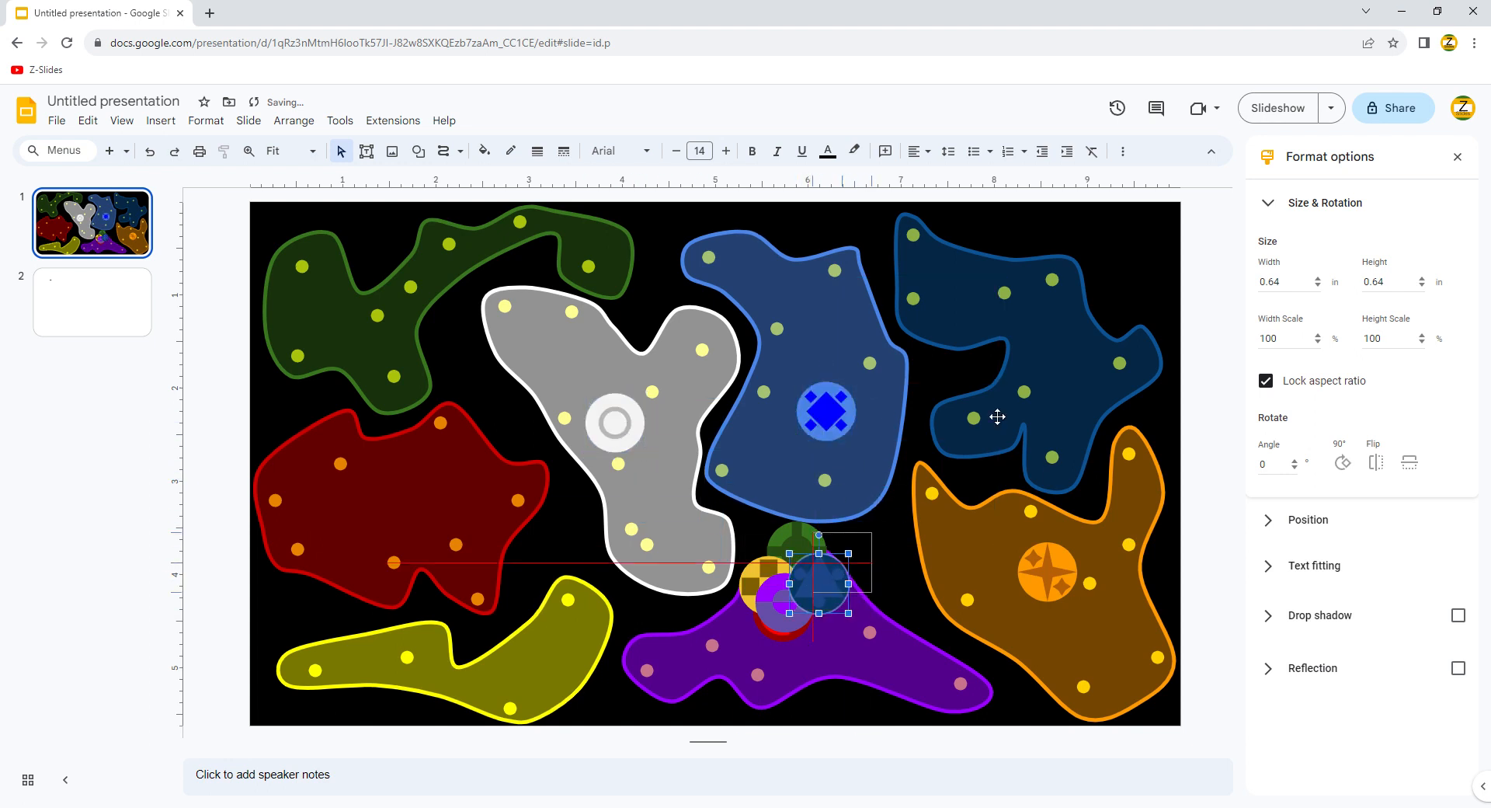